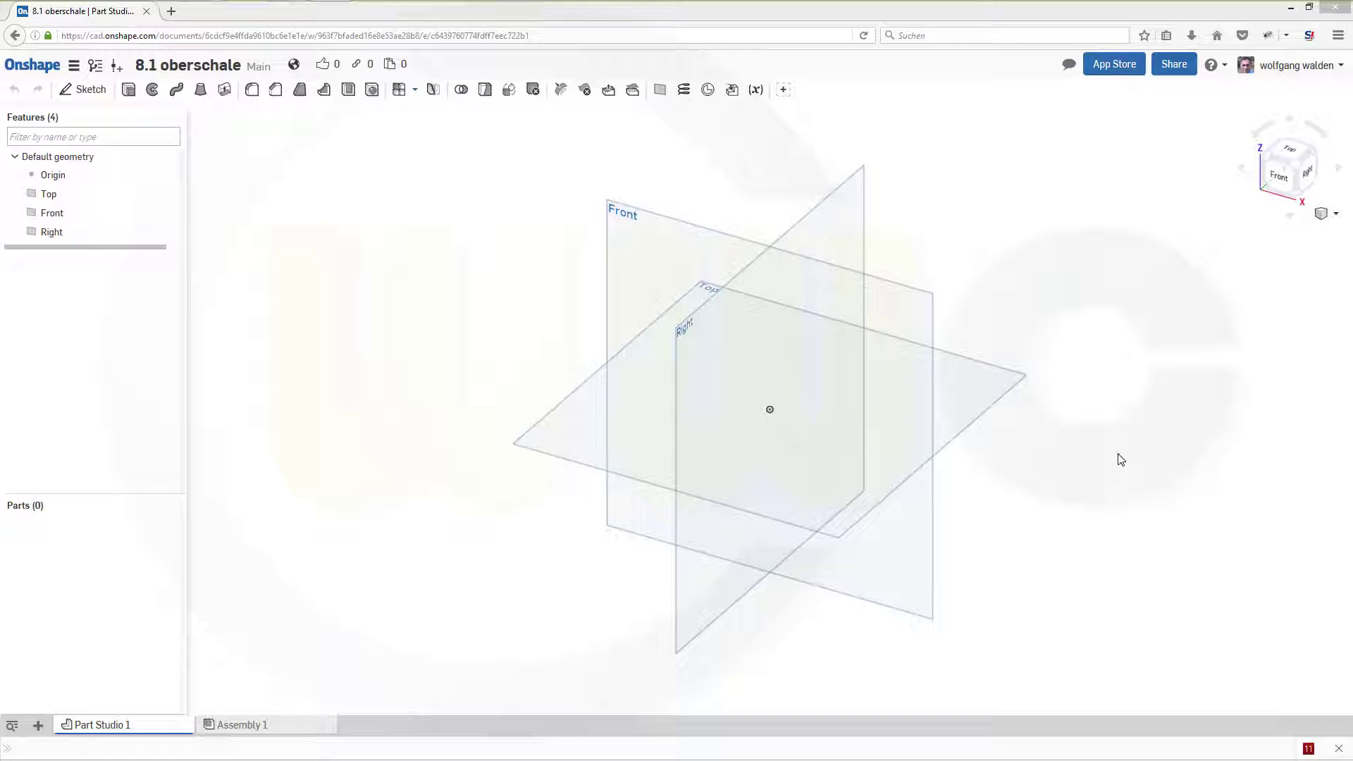
# Step: Sketch a 60 mm wide, 70 mm deep rectangle on the Top plane with its front edge running through the origin
pyautogui.click(88, 90)
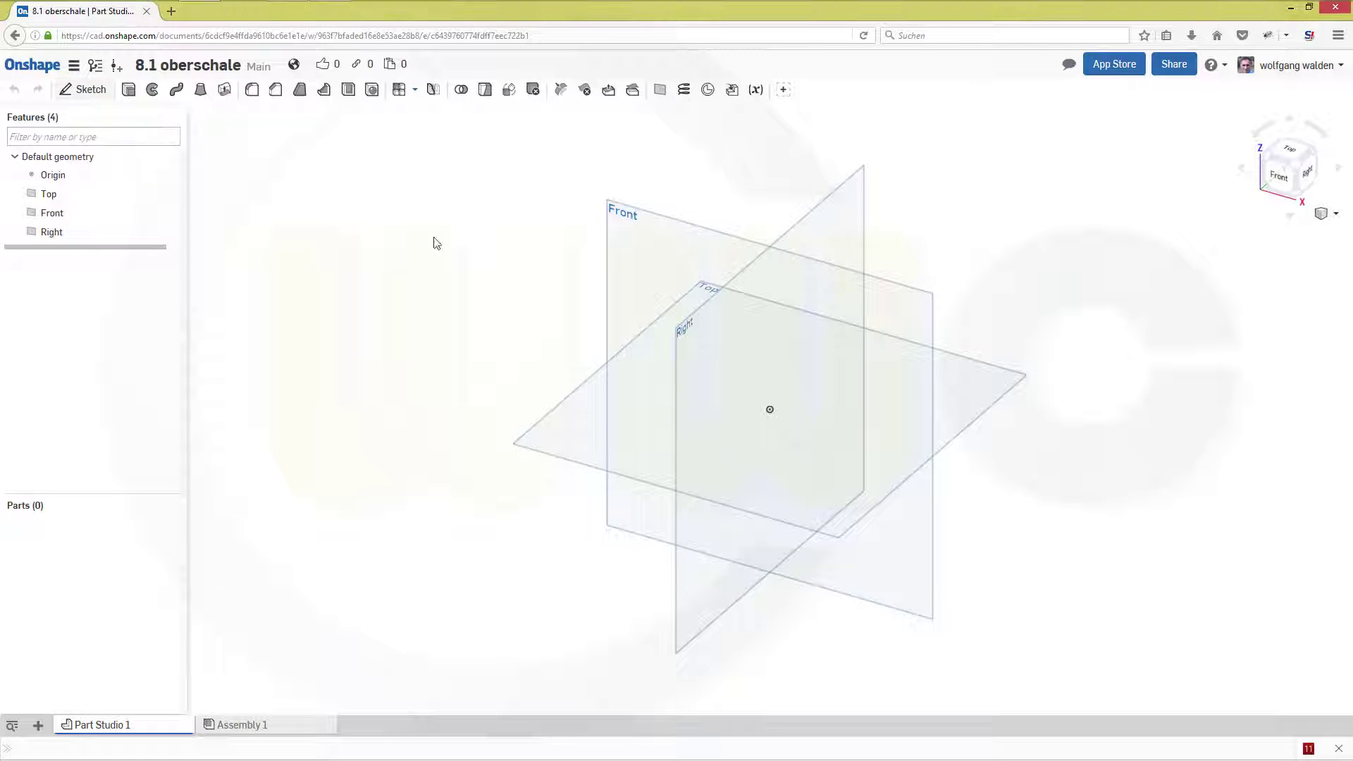
pyautogui.click(965, 444)
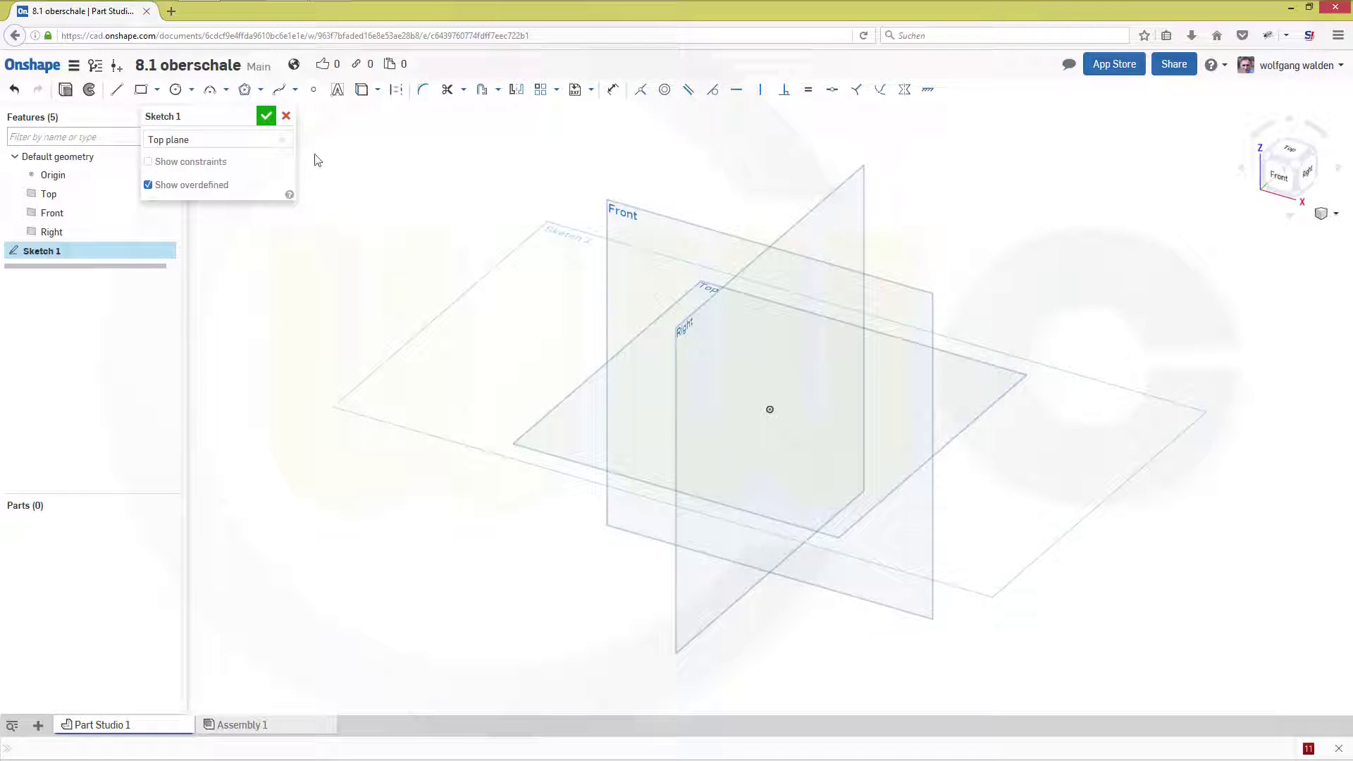
pyautogui.click(141, 89)
pyautogui.click(700, 389)
pyautogui.click(874, 373)
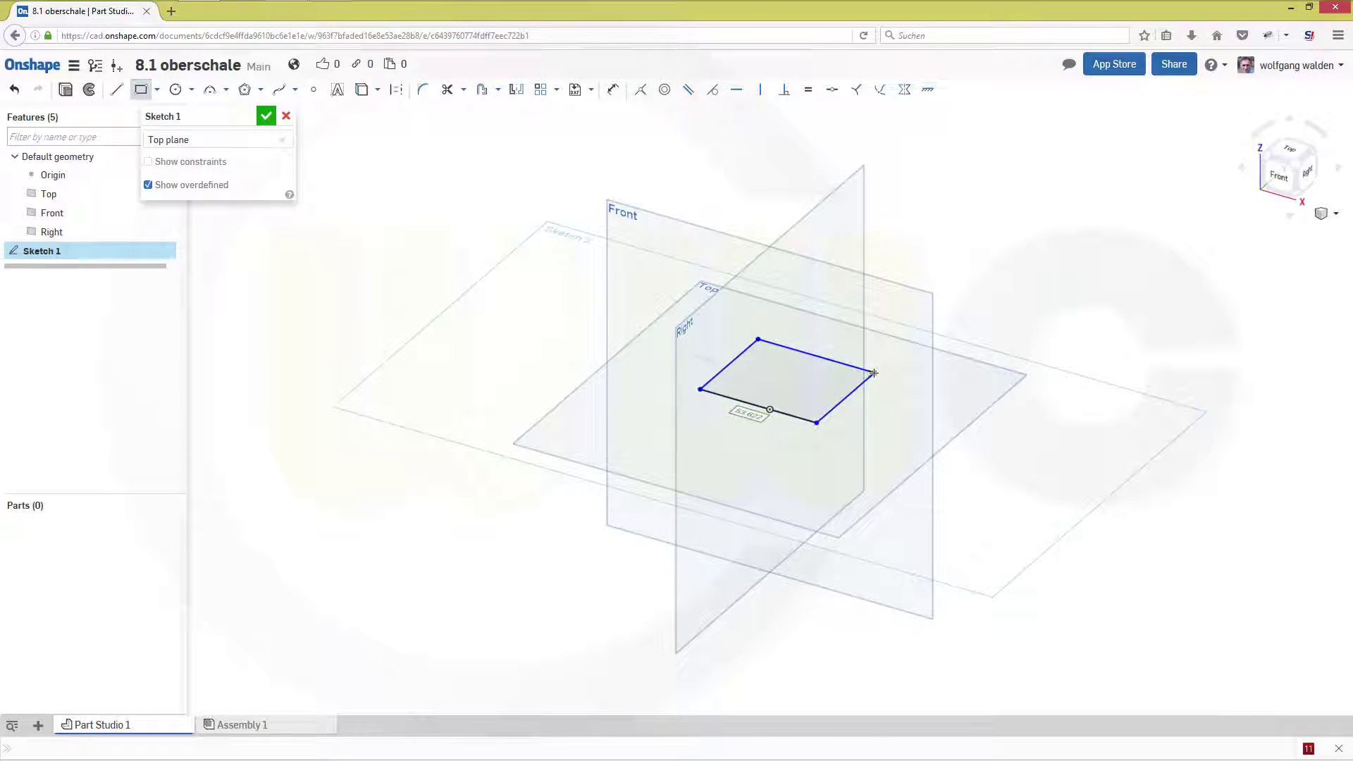
pyautogui.write('60')
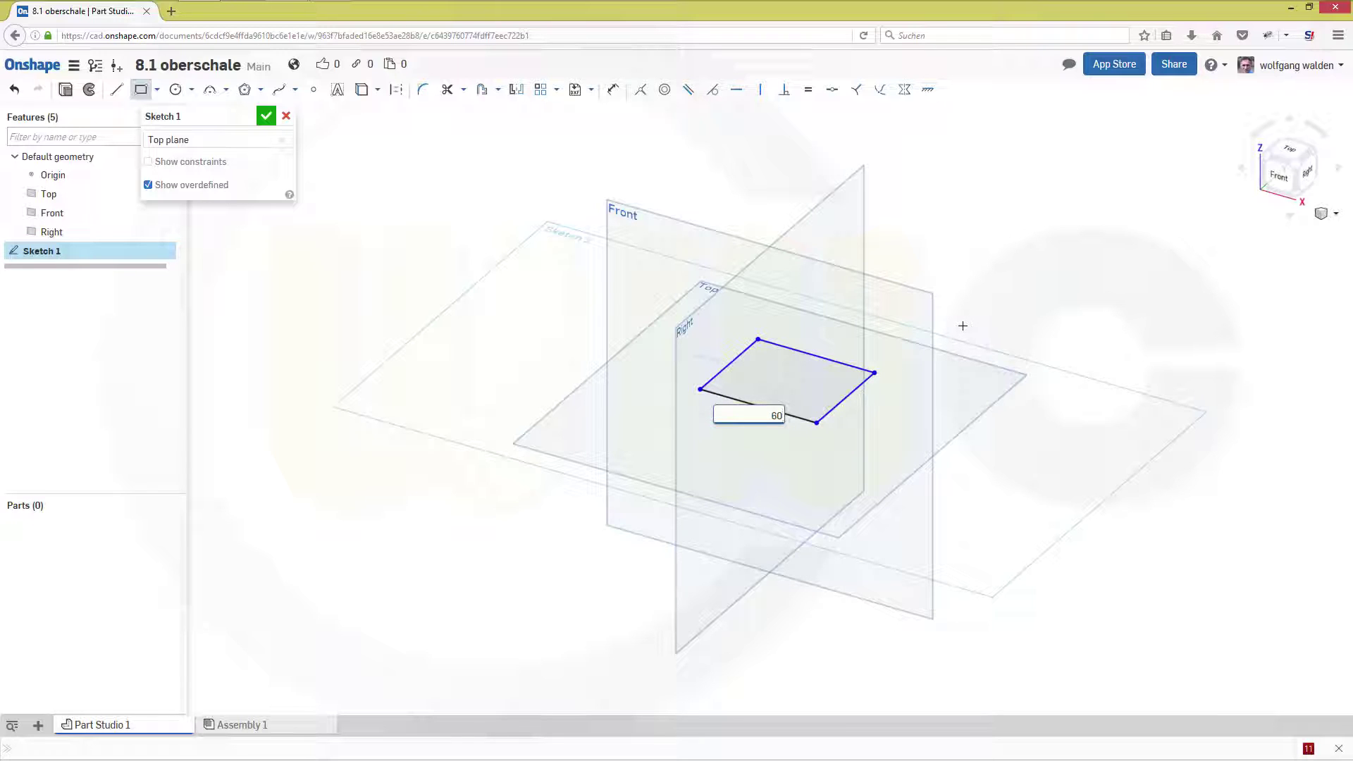
pyautogui.press('Tab')
pyautogui.write('7')
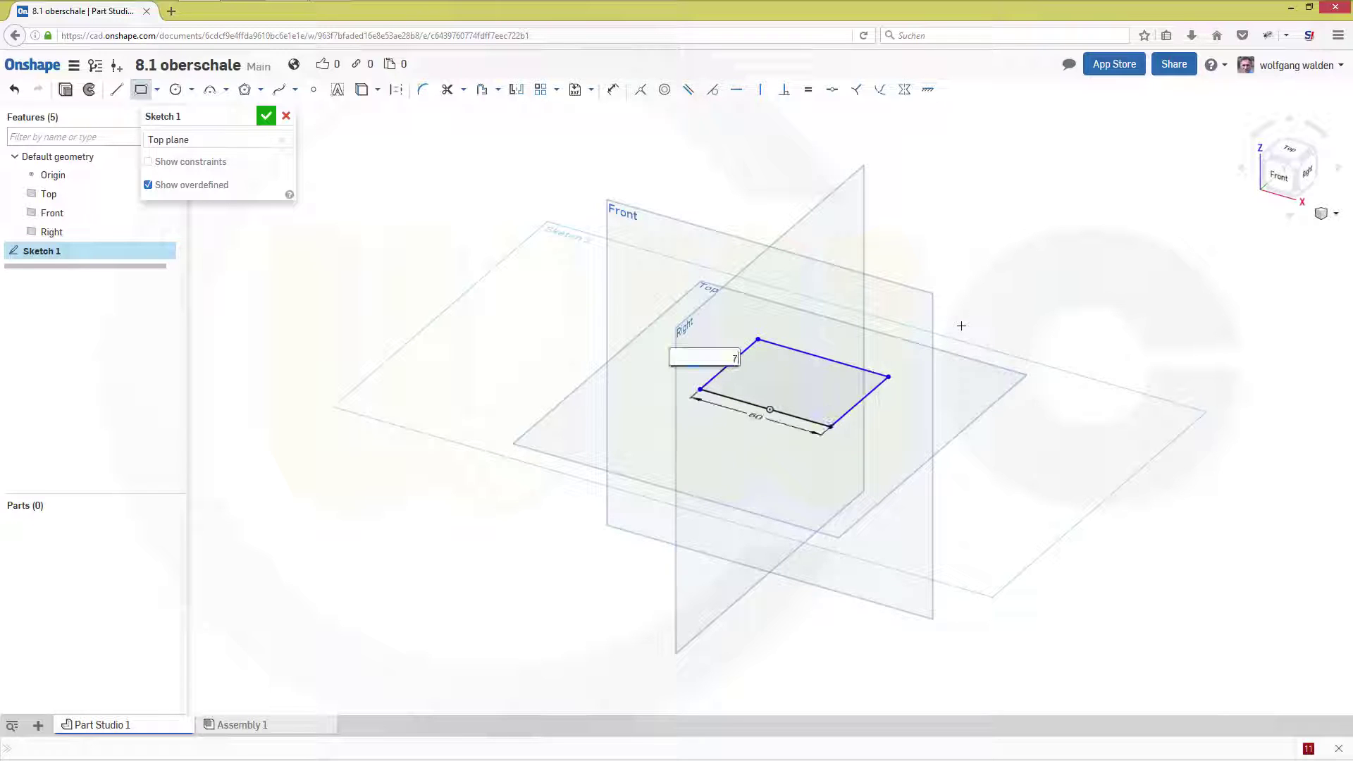
pyautogui.write('0')
pyautogui.press('Return')
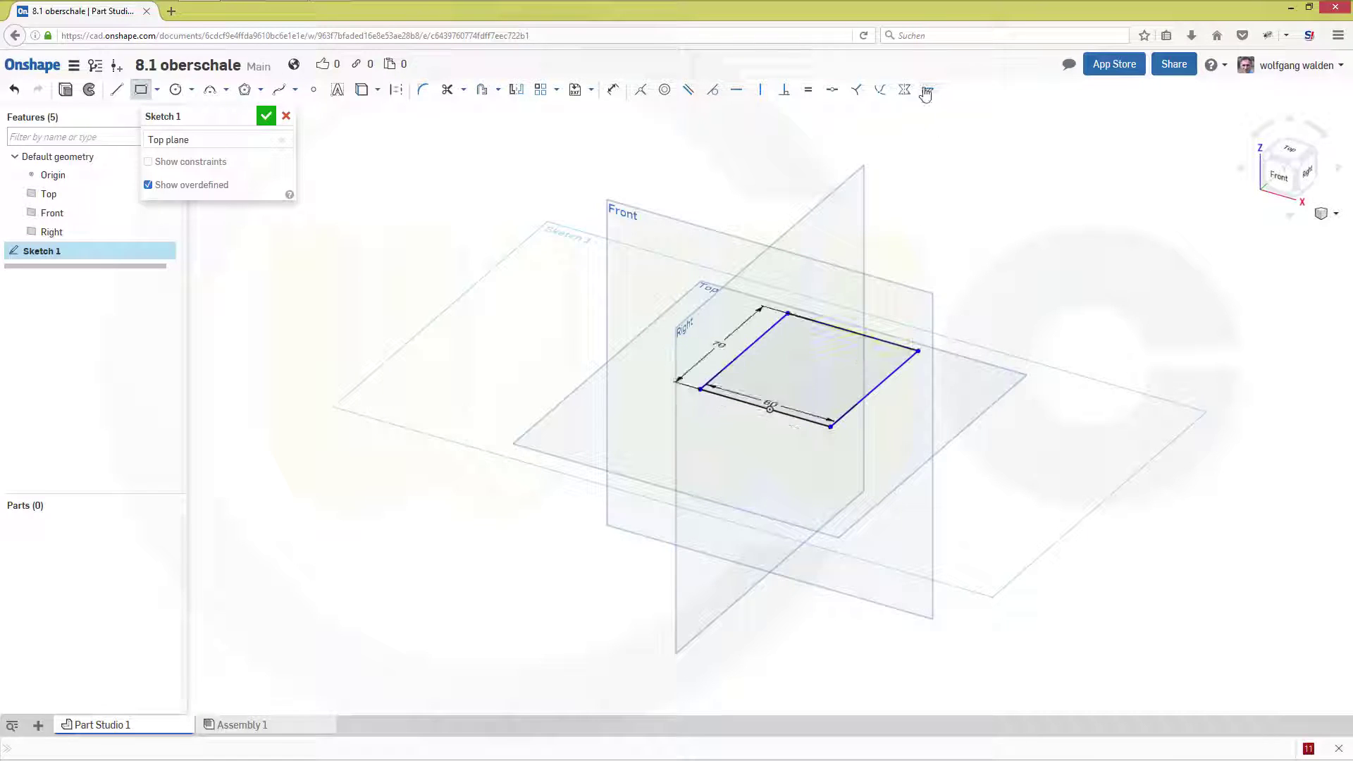
# Step: Make the rectangle's two side edges symmetric about the Right plane and finish the sketch
pyautogui.click(905, 90)
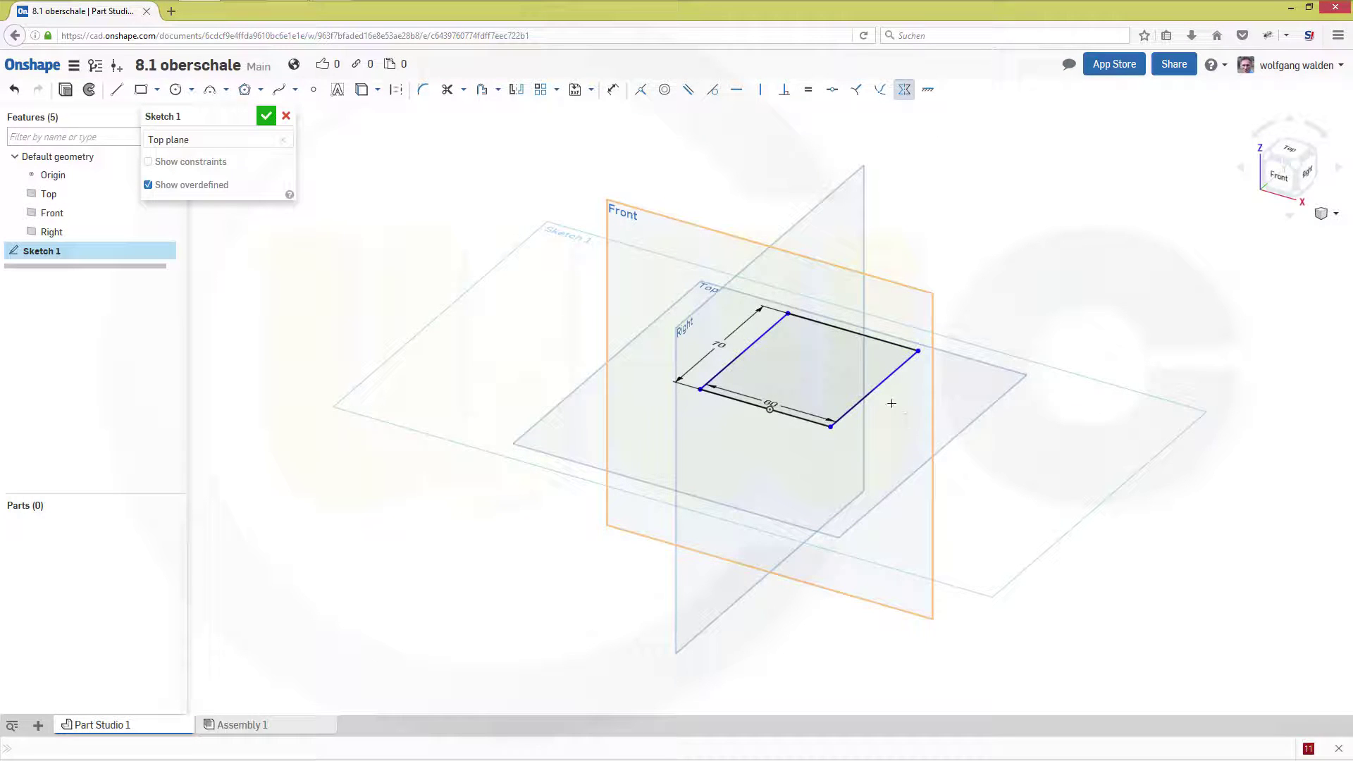
pyautogui.click(883, 381)
pyautogui.click(745, 350)
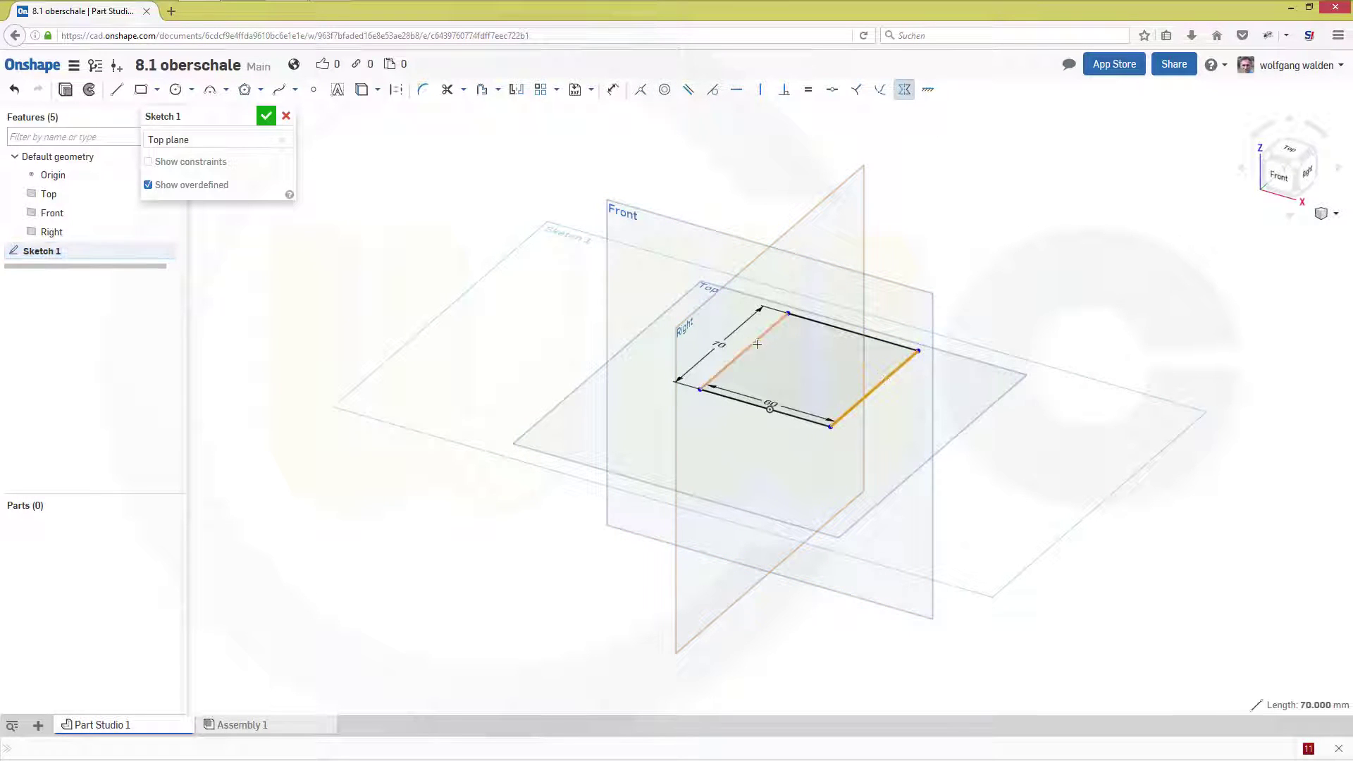
pyautogui.click(906, 195)
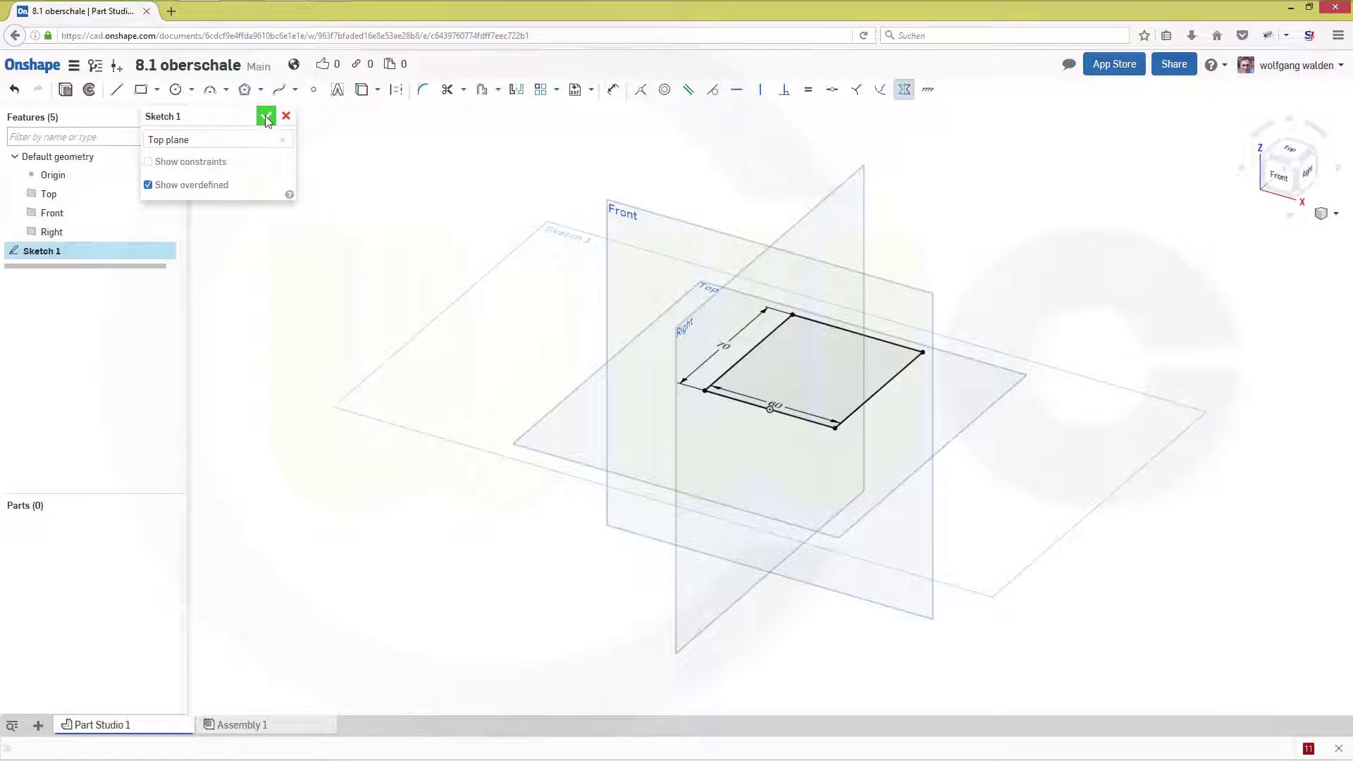
pyautogui.press('Return')
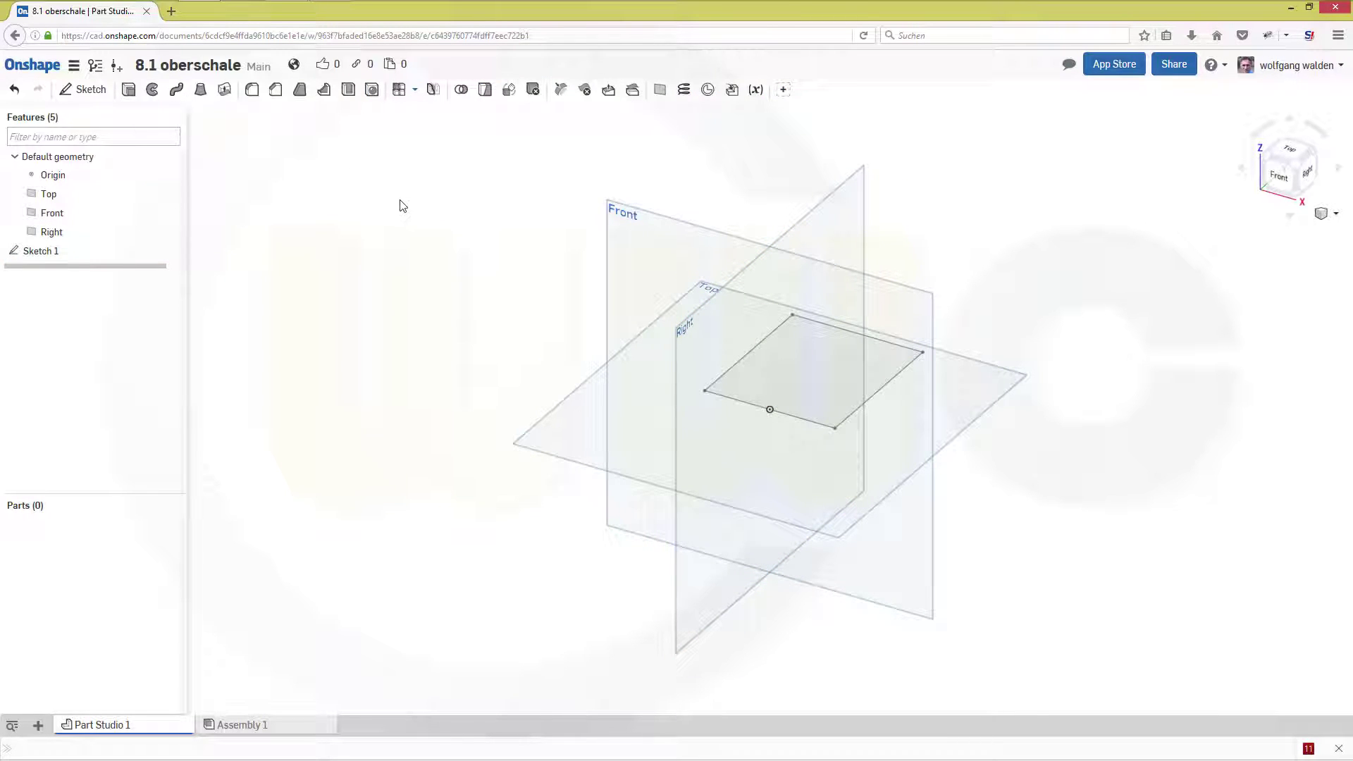
# Step: Extrude the rectangle upward as a new solid with a blind depth of 18 mm
pyautogui.hotkey('shift', 'e')
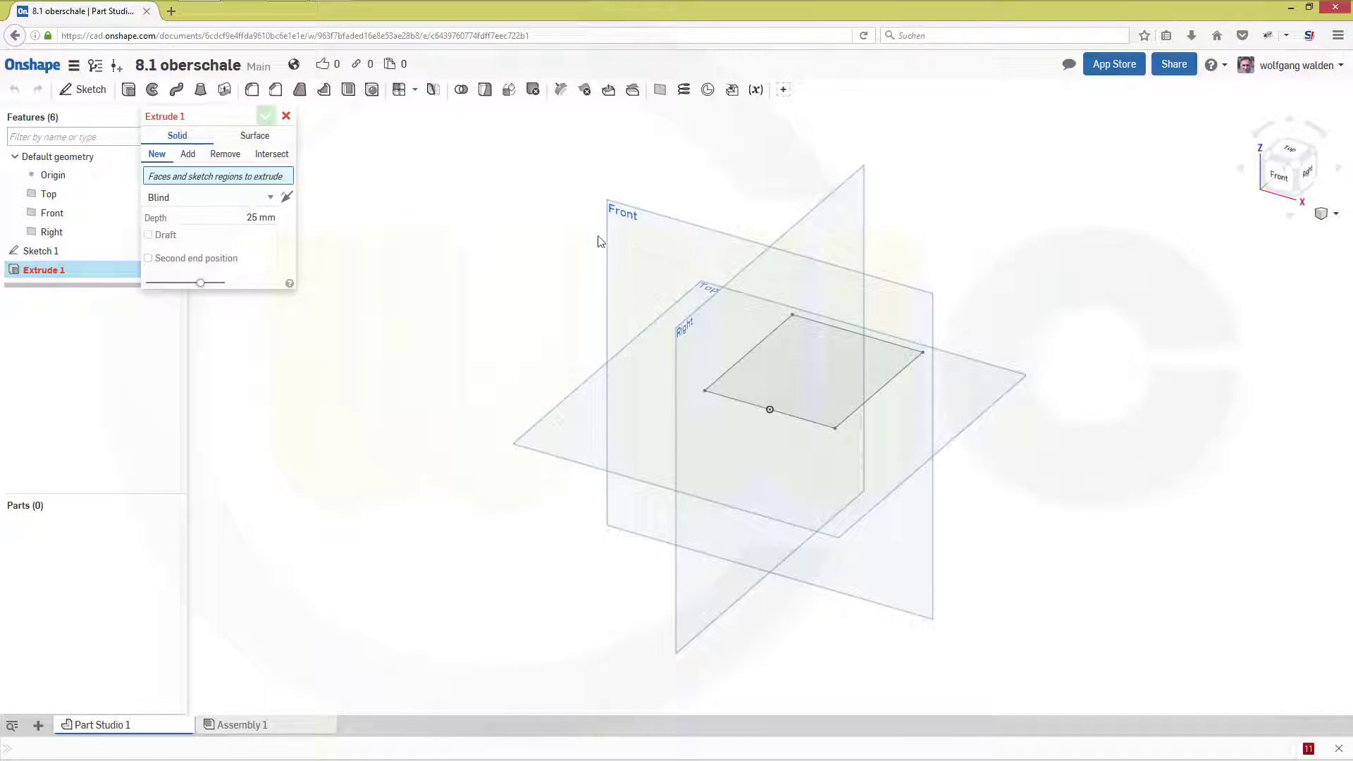
pyautogui.click(737, 372)
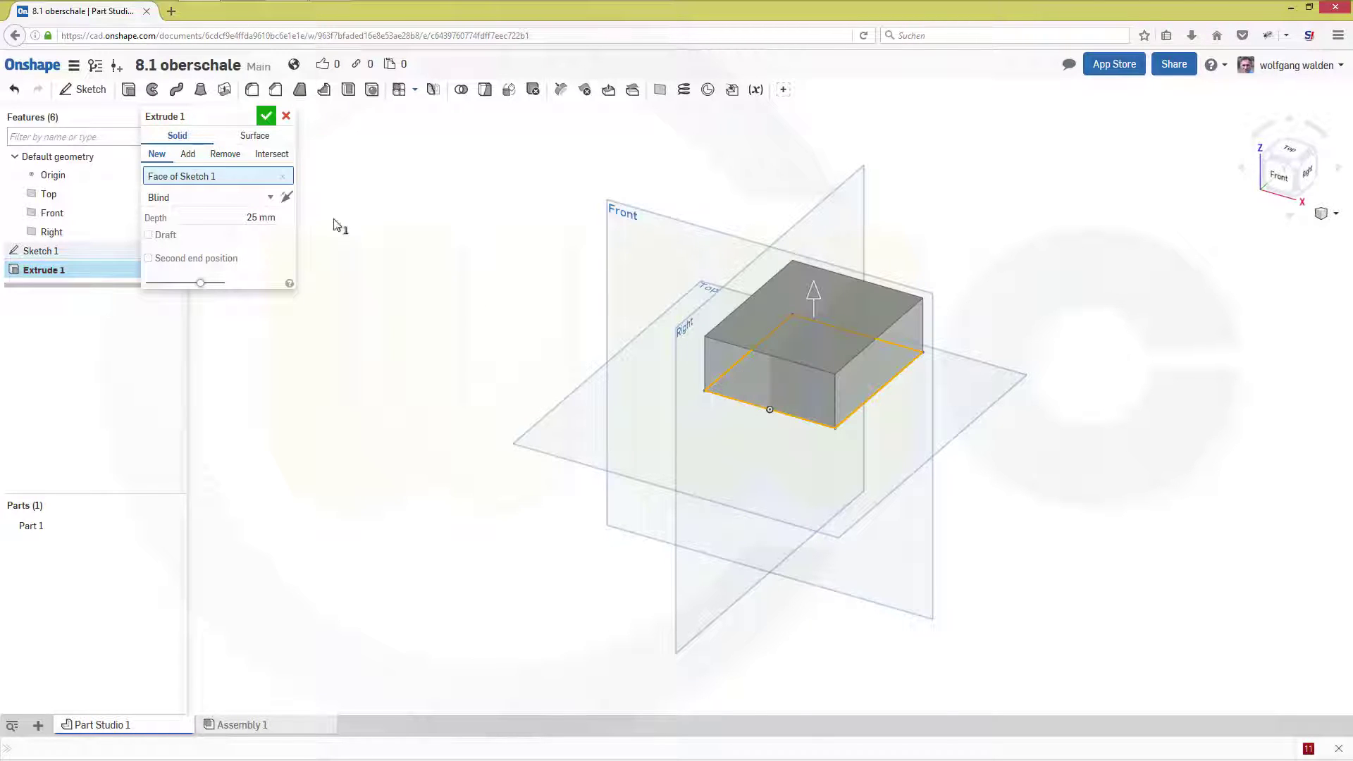
pyautogui.click(258, 217)
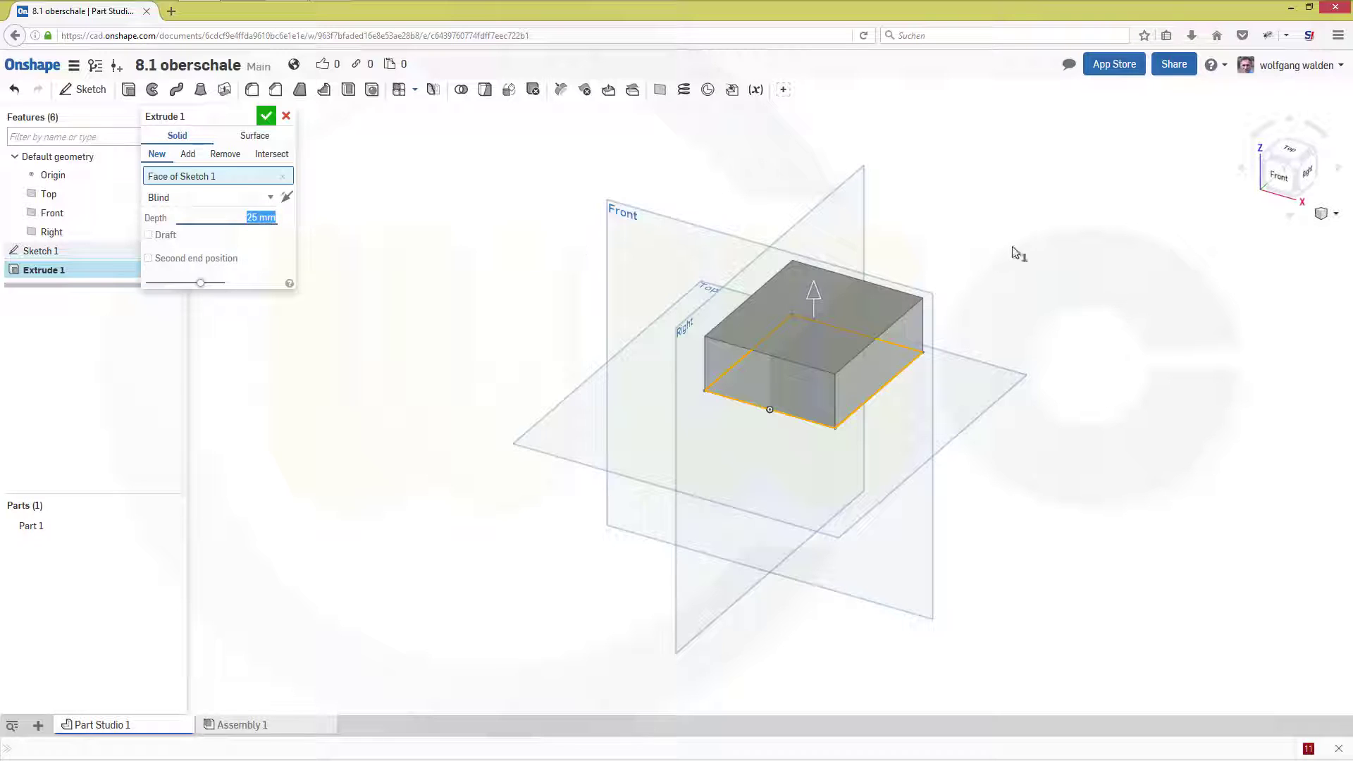
pyautogui.write('18')
pyautogui.press('Return')
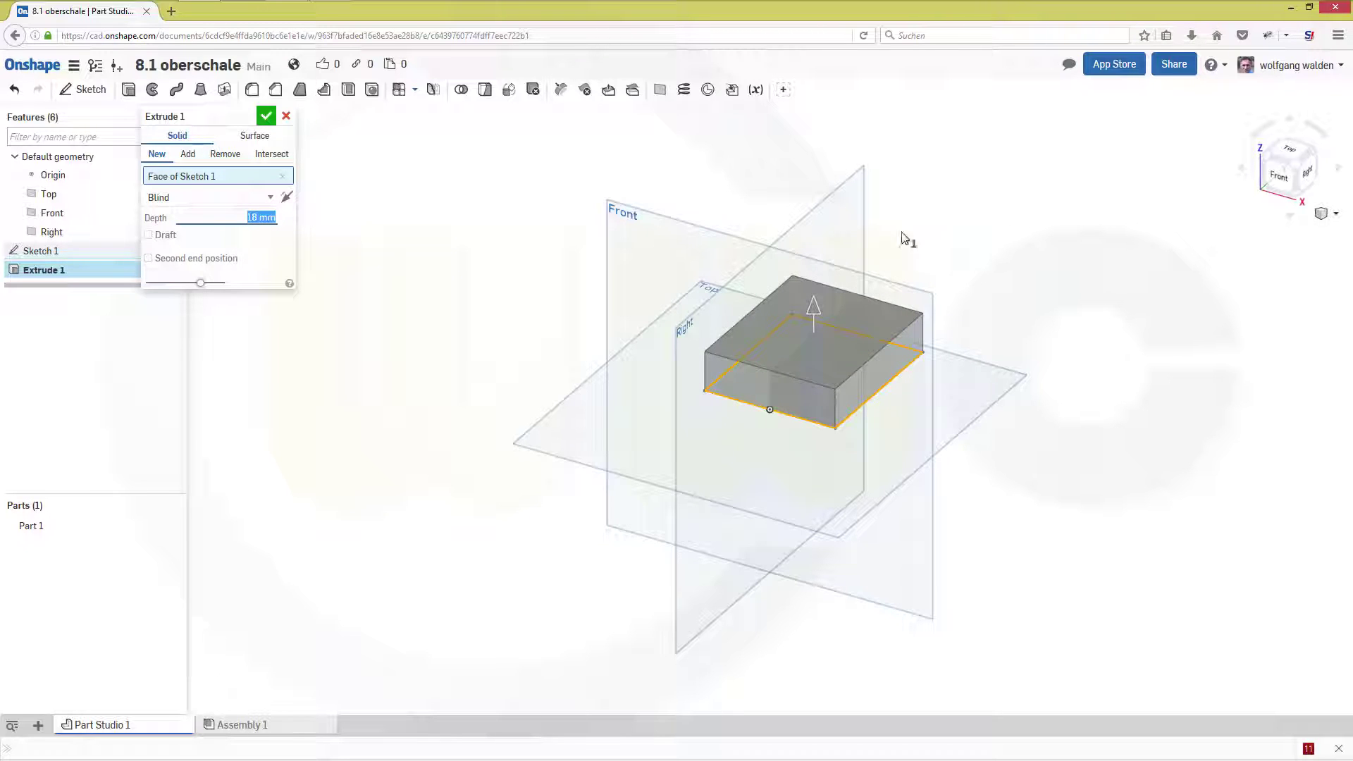
pyautogui.click(266, 117)
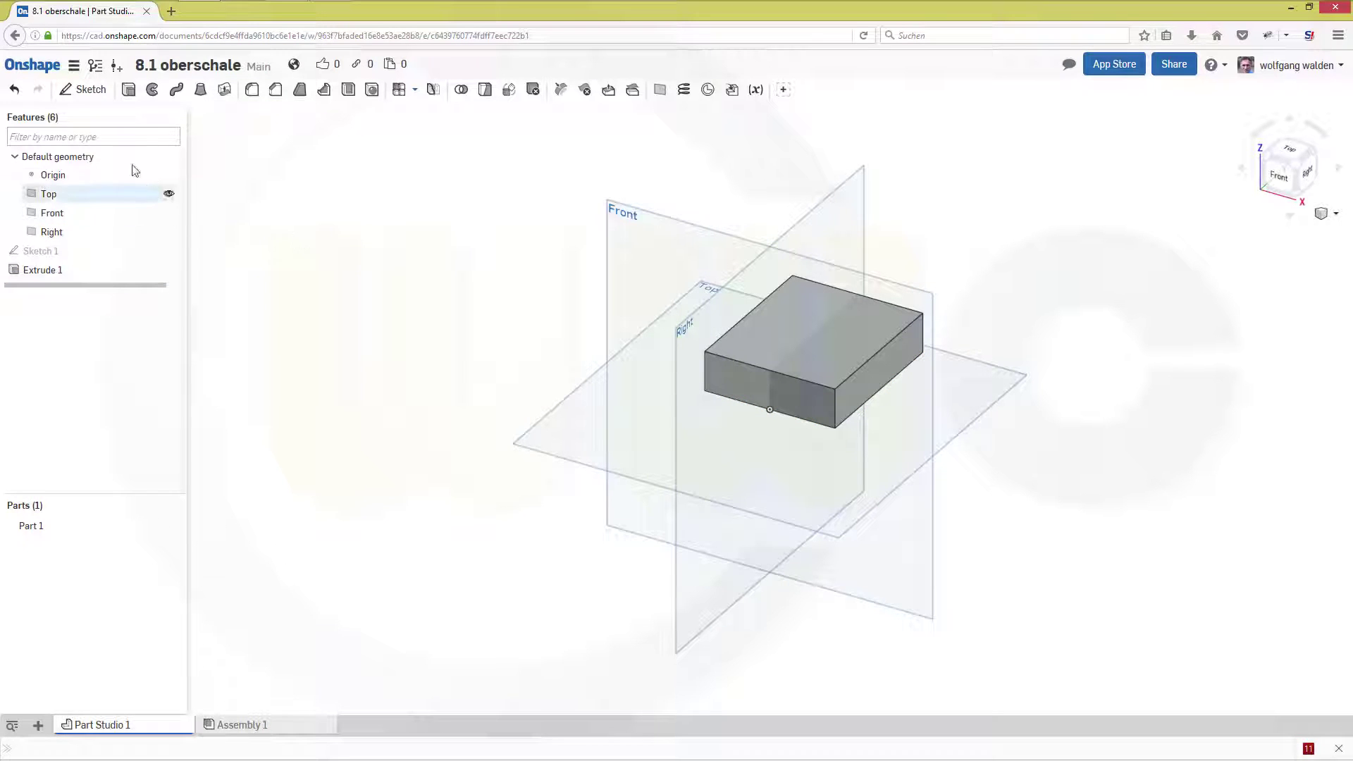
# Step: Start a second sketch on the Top plane and draw a rectangle 52 mm wide and 26 mm deep, front edge through the origin
pyautogui.click(88, 90)
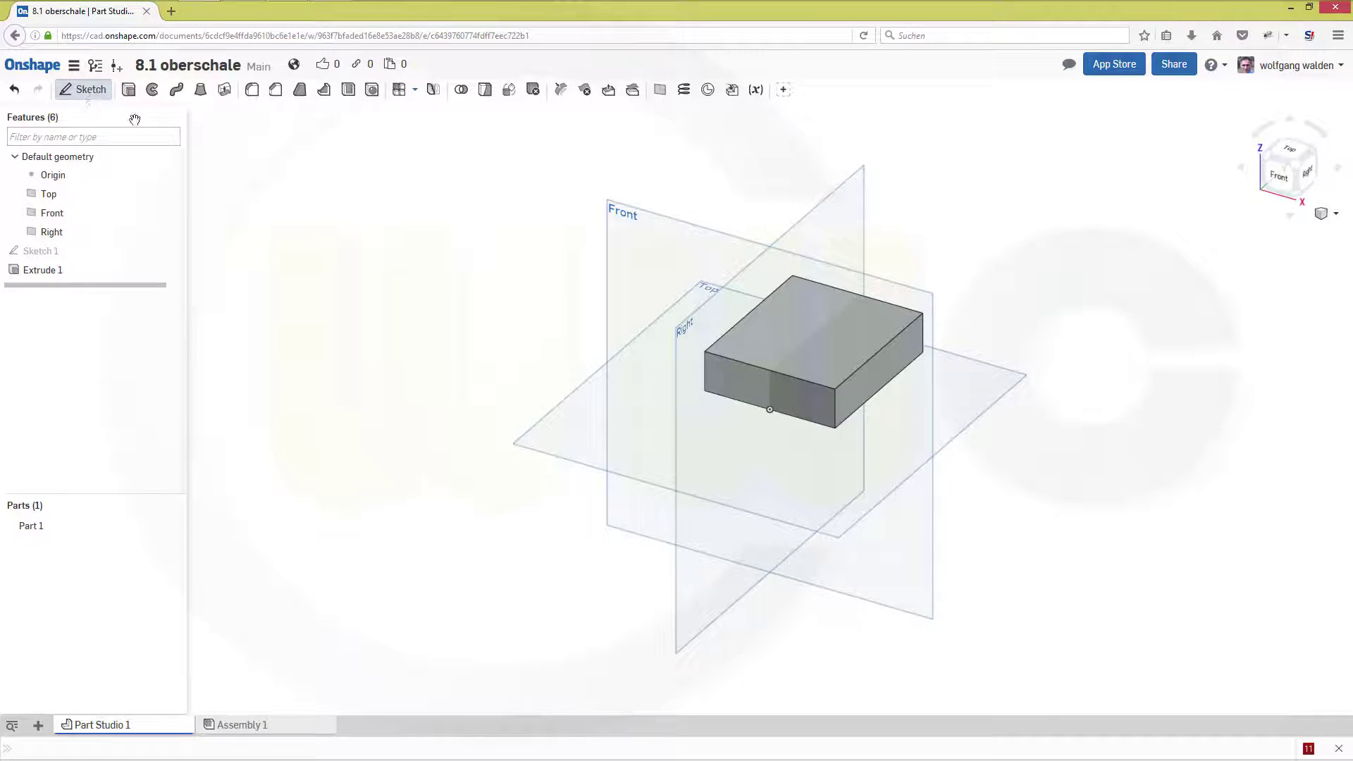
pyautogui.click(957, 431)
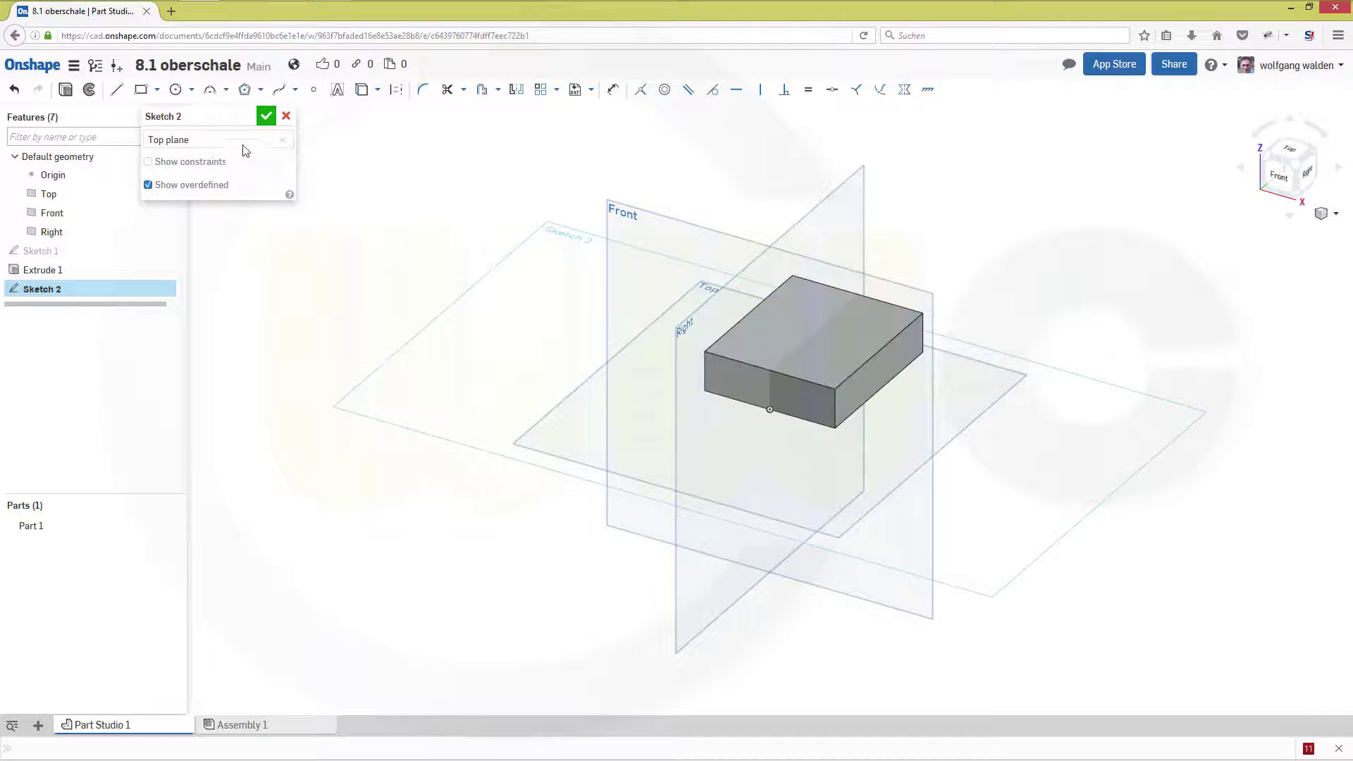
pyautogui.click(141, 89)
pyautogui.click(769, 409)
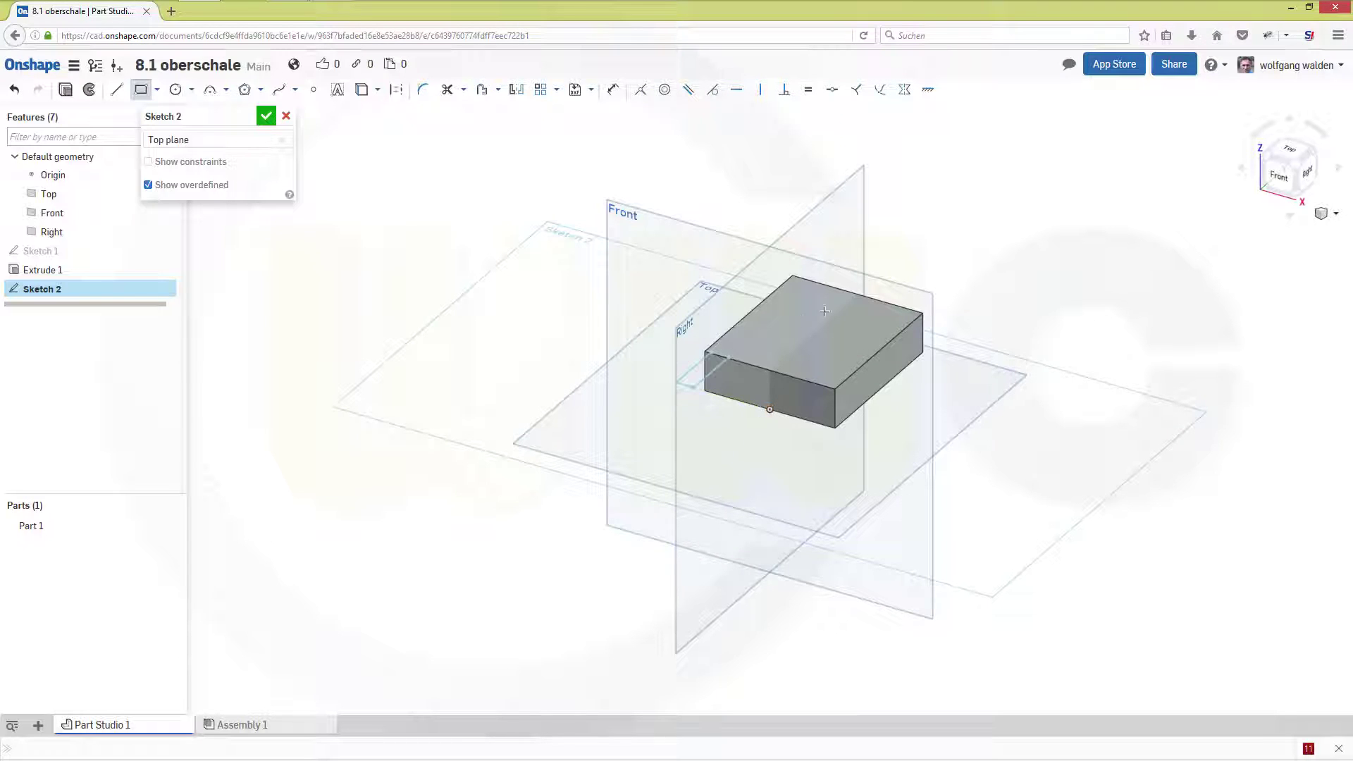
pyautogui.click(1036, 311)
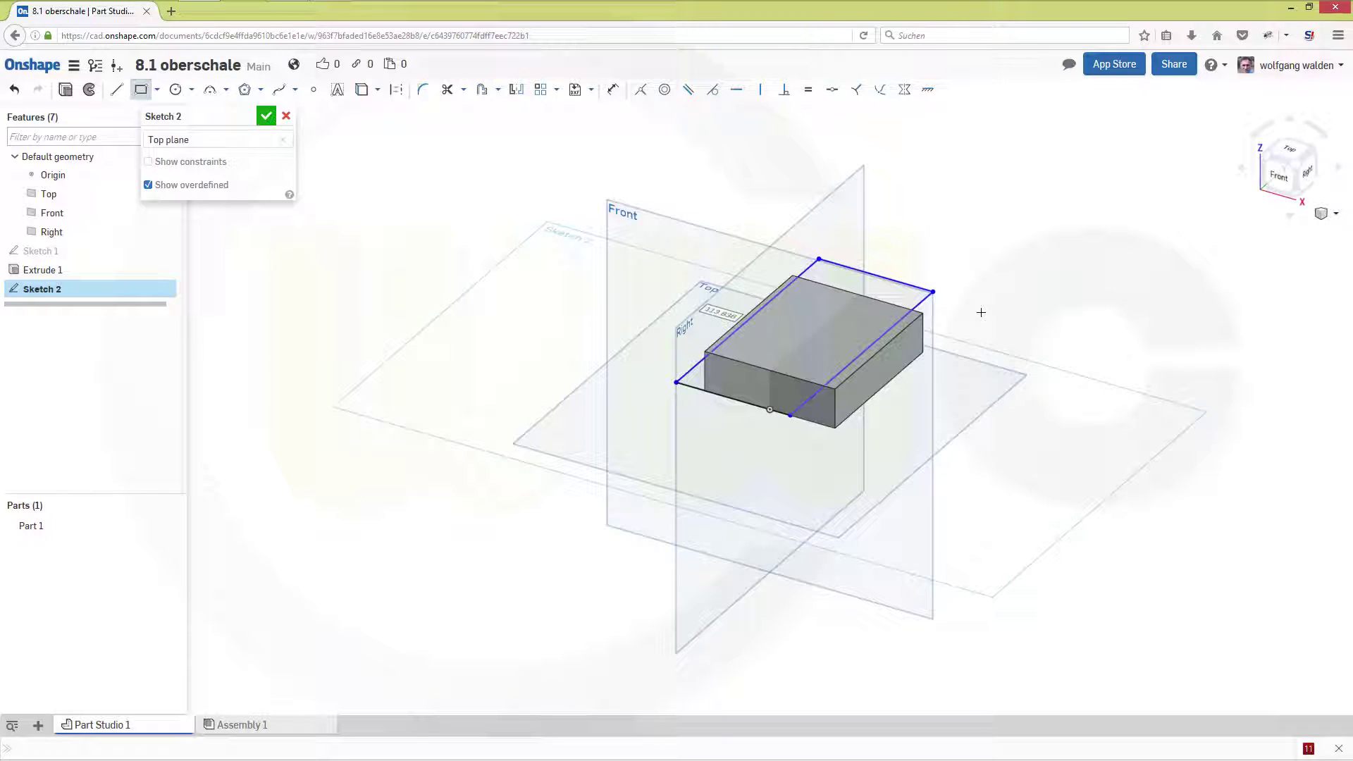
pyautogui.write('26')
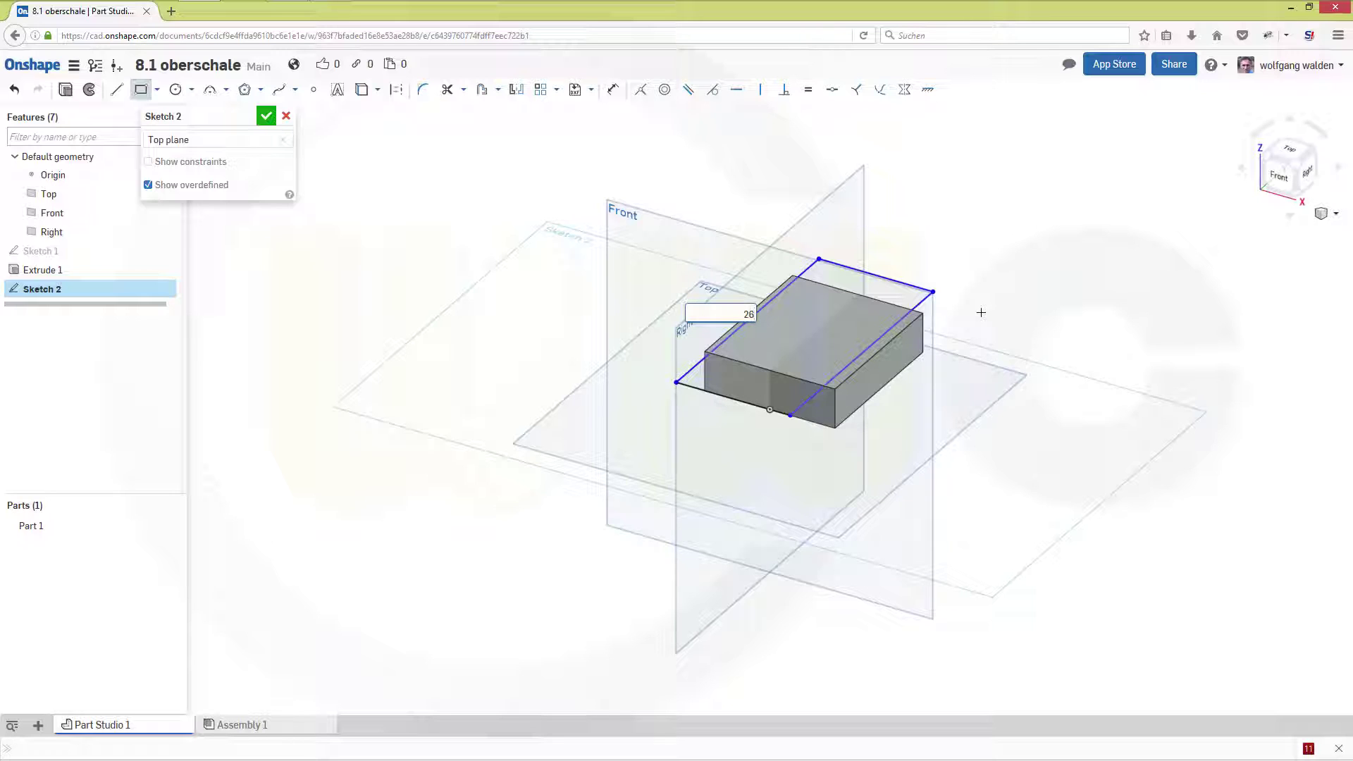
pyautogui.press('Return')
pyautogui.write('52')
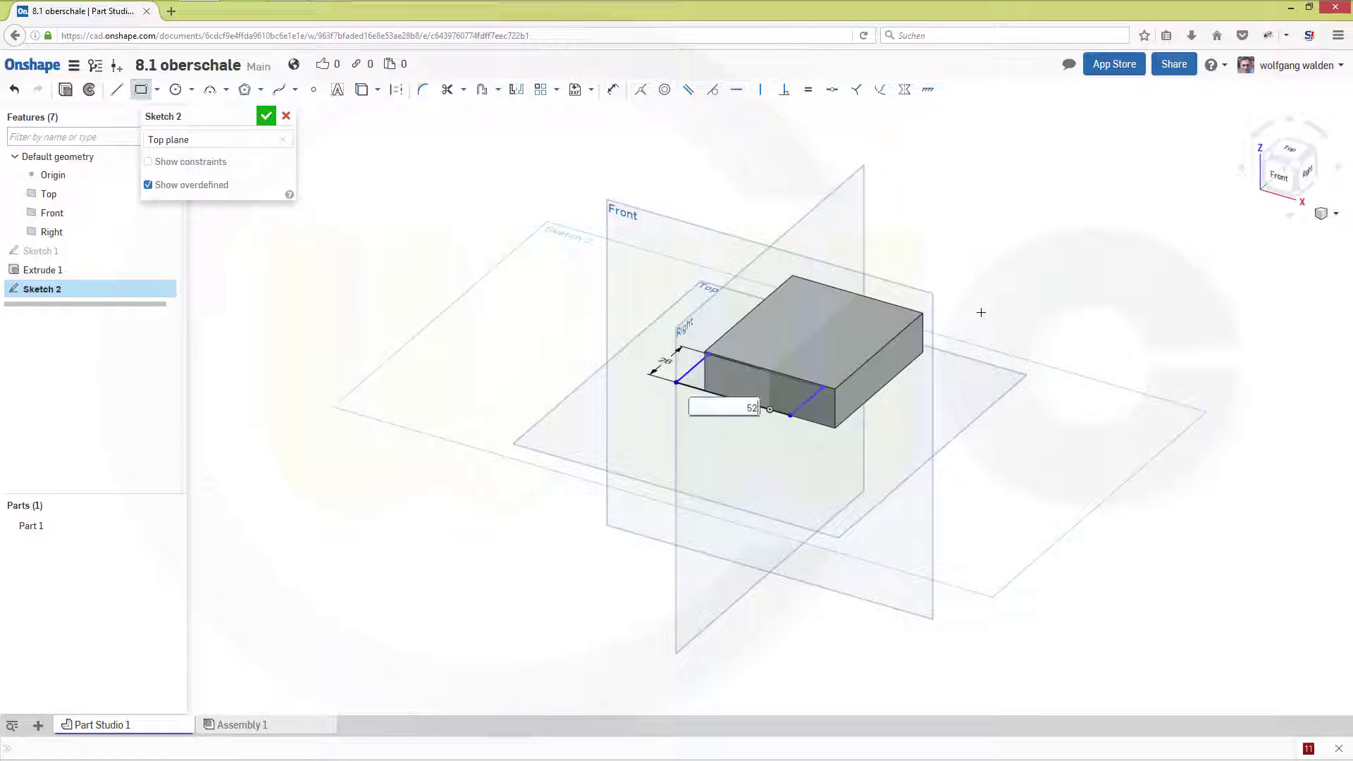
pyautogui.press('Return')
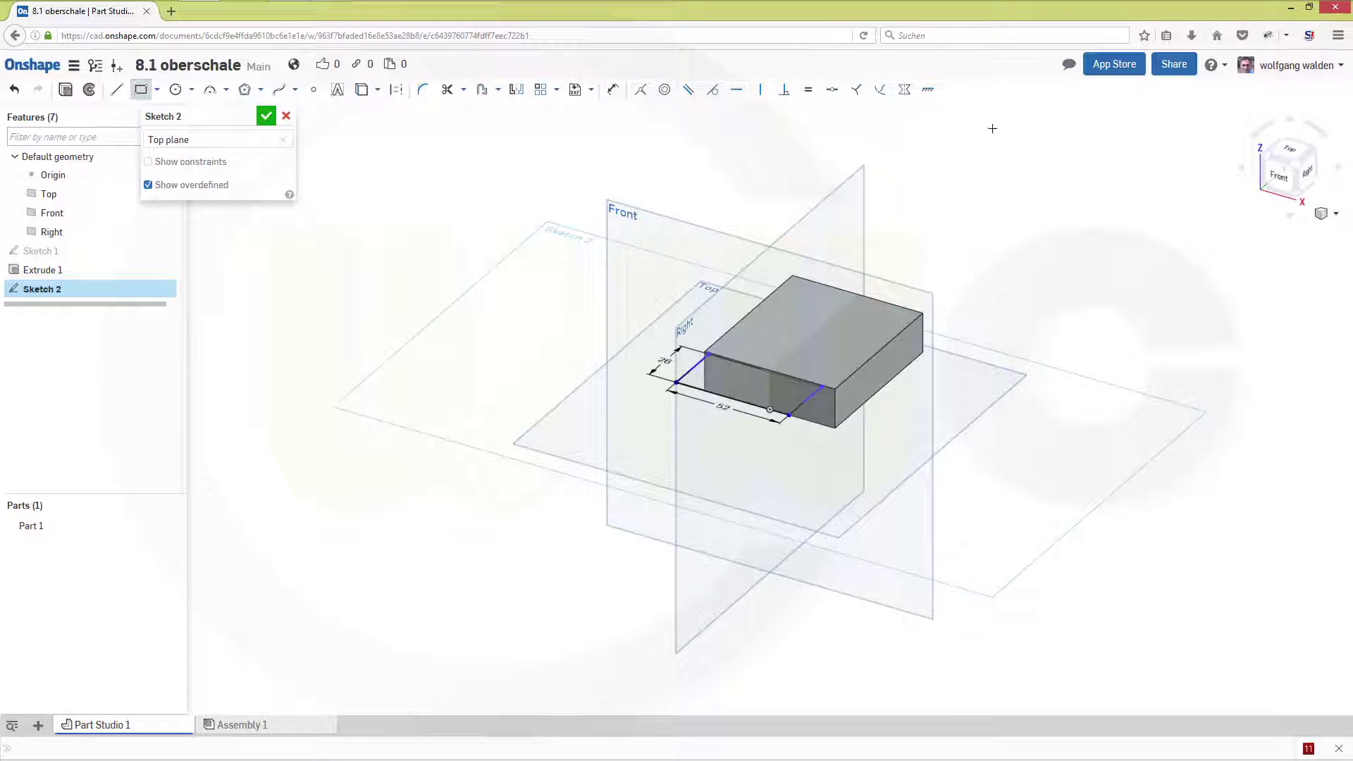
# Step: Make the second rectangle's side edges symmetric about the Right plane and finish the sketch
pyautogui.click(904, 89)
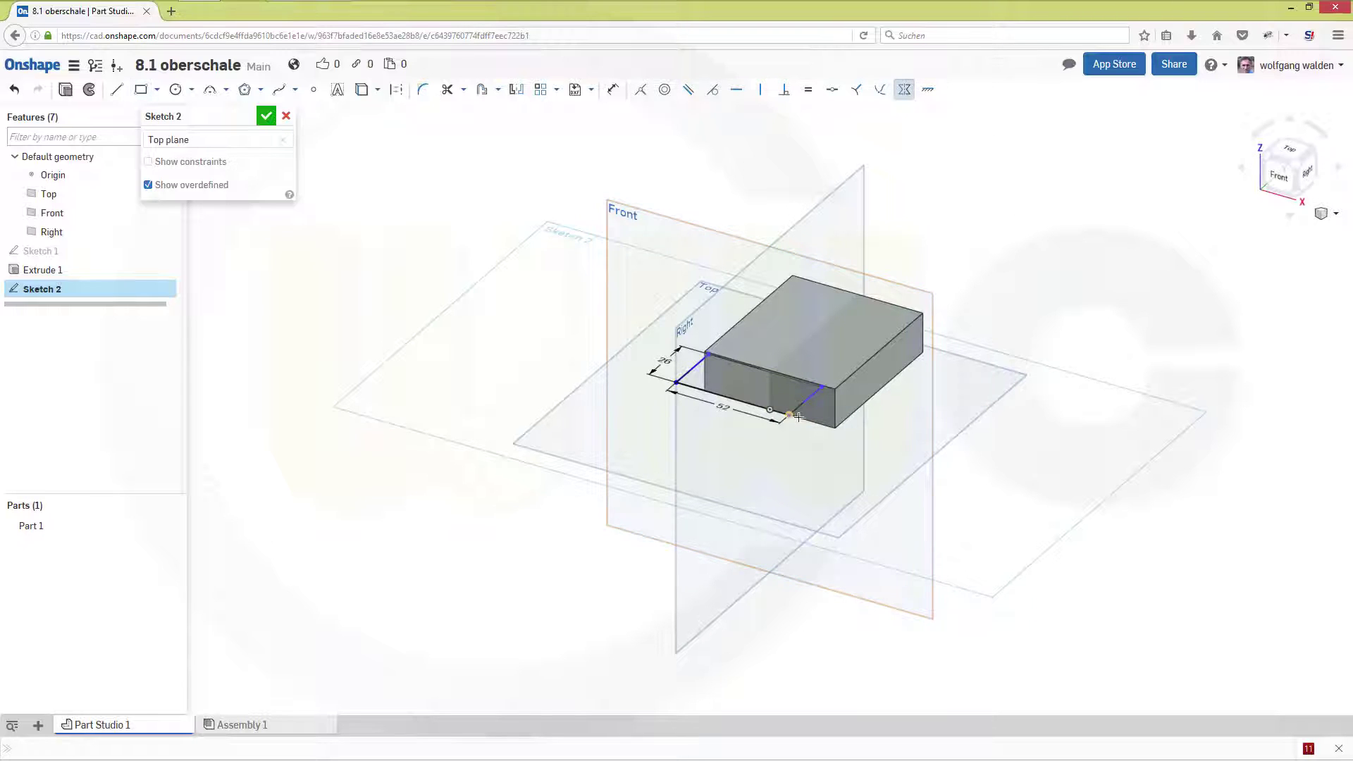
pyautogui.click(682, 378)
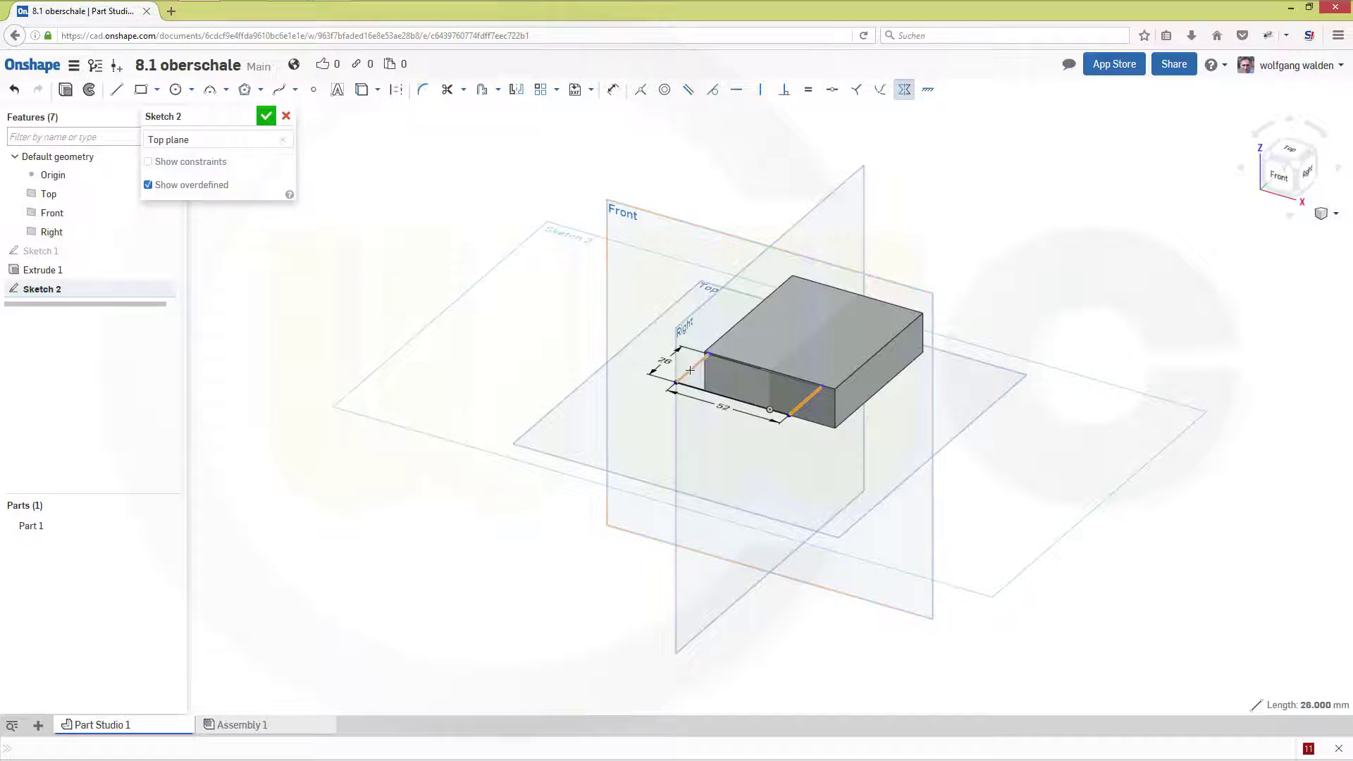
pyautogui.click(758, 280)
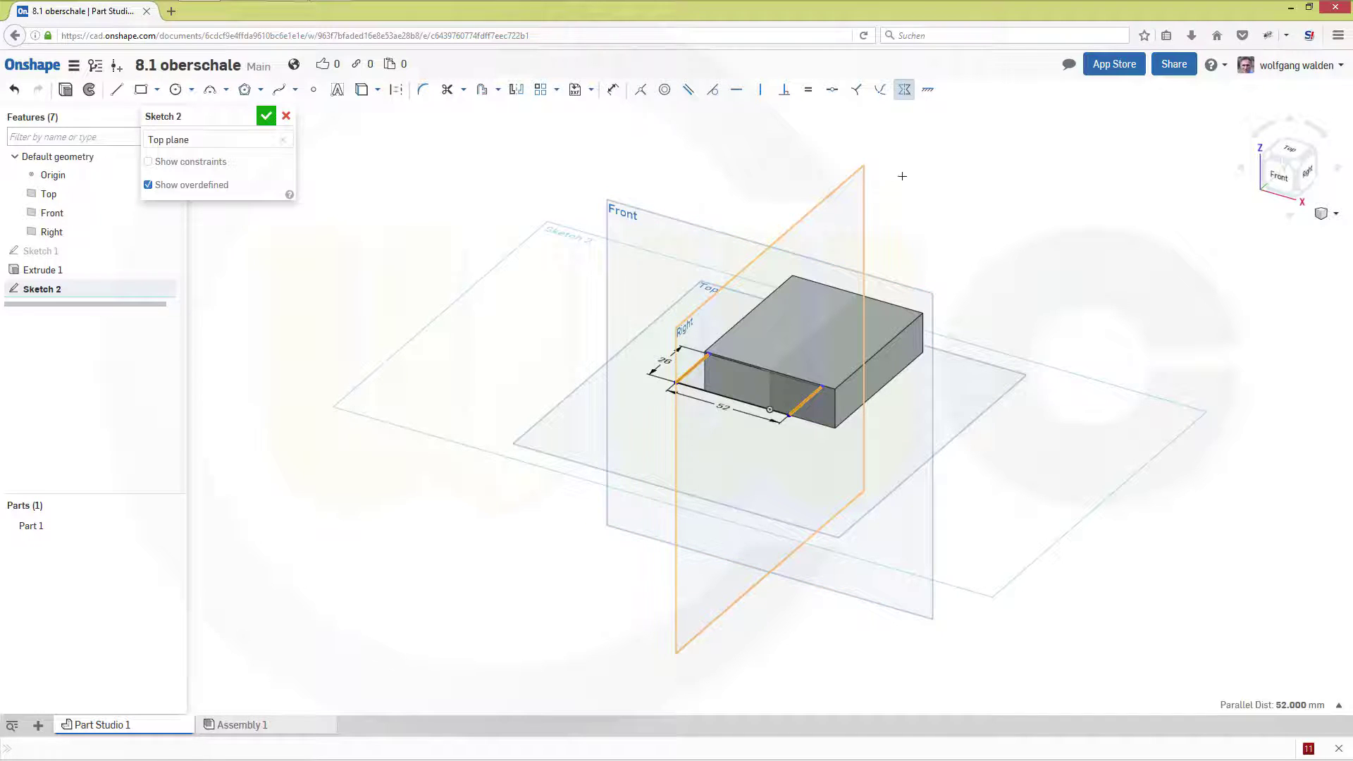
pyautogui.click(266, 116)
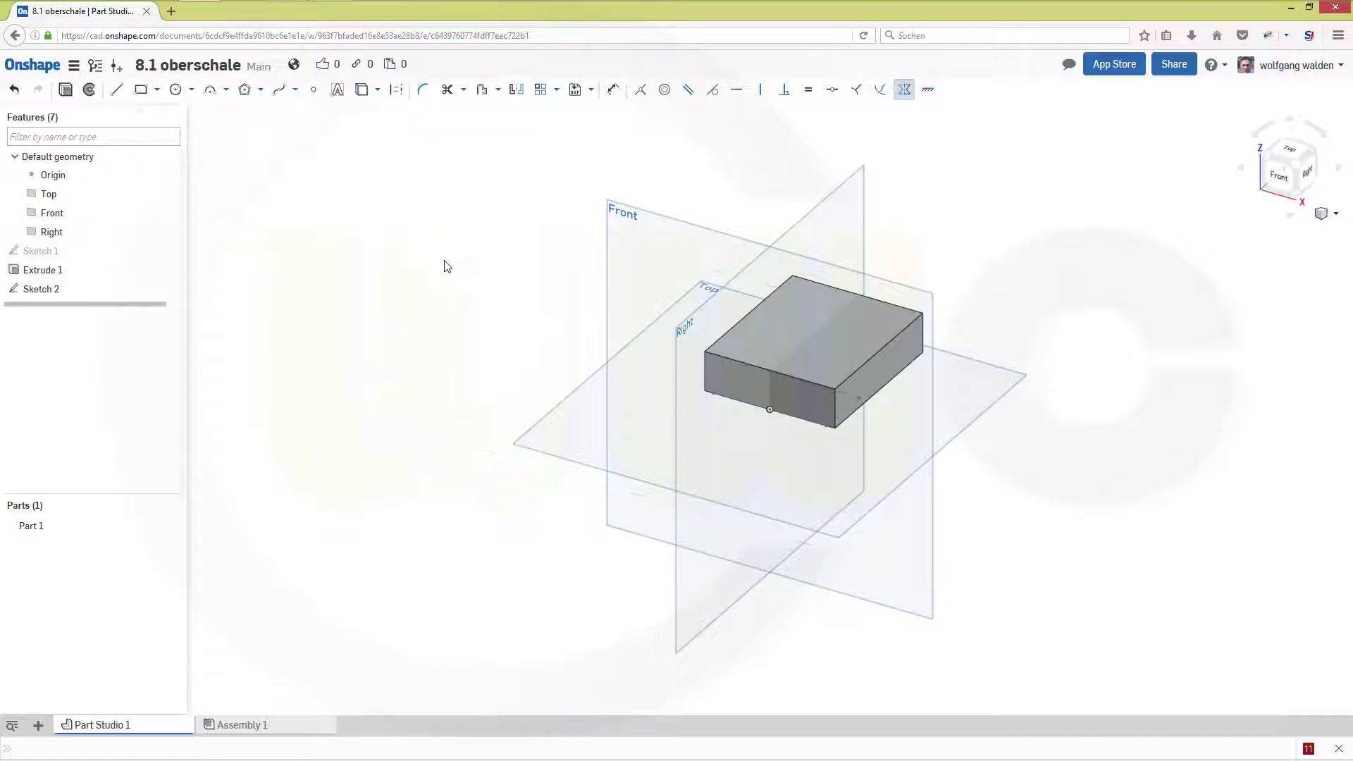
# Step: Reopen the second sketch and set the rectangle's width to 26 mm and its depth to 52 mm
pyautogui.moveTo(550, 314); pyautogui.dragTo(540, 341, button='right')
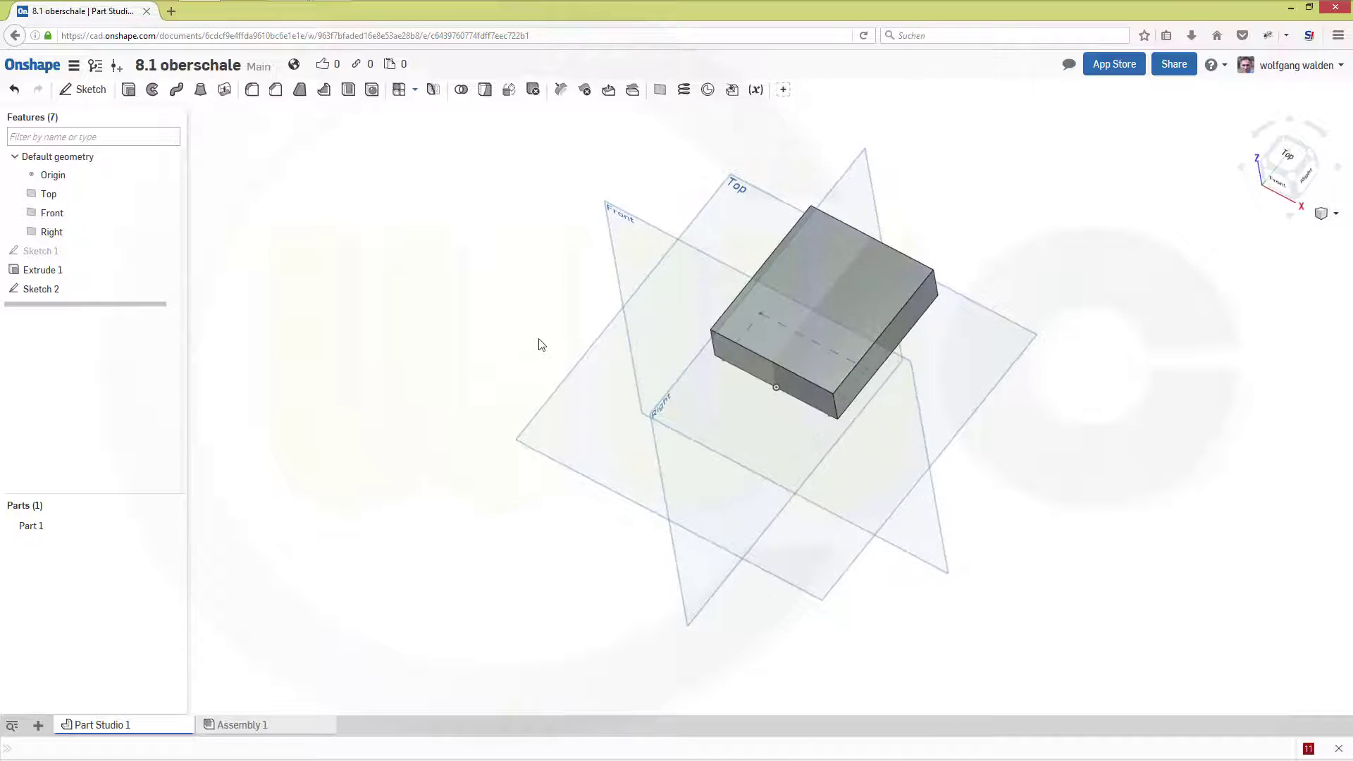
pyautogui.click(57, 291)
pyautogui.doubleClick(55, 289)
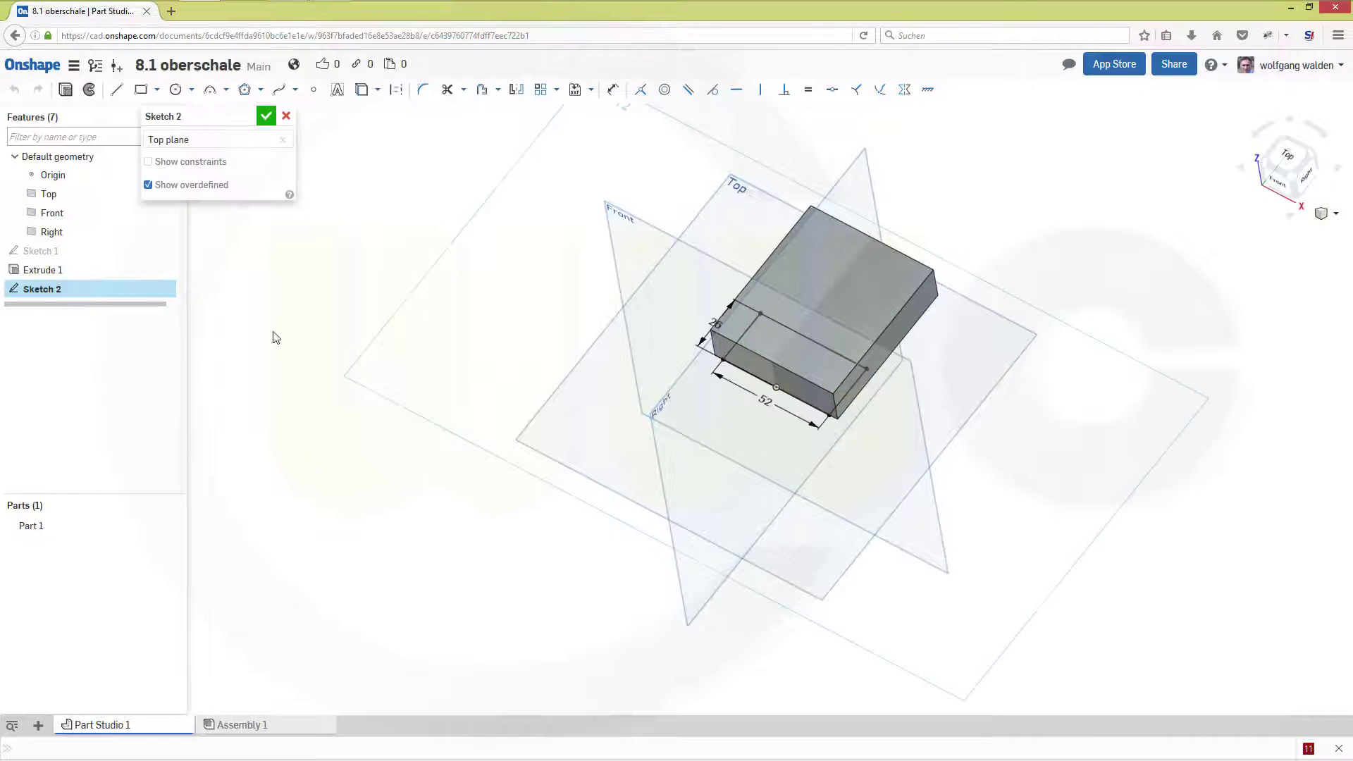
pyautogui.doubleClick(767, 402)
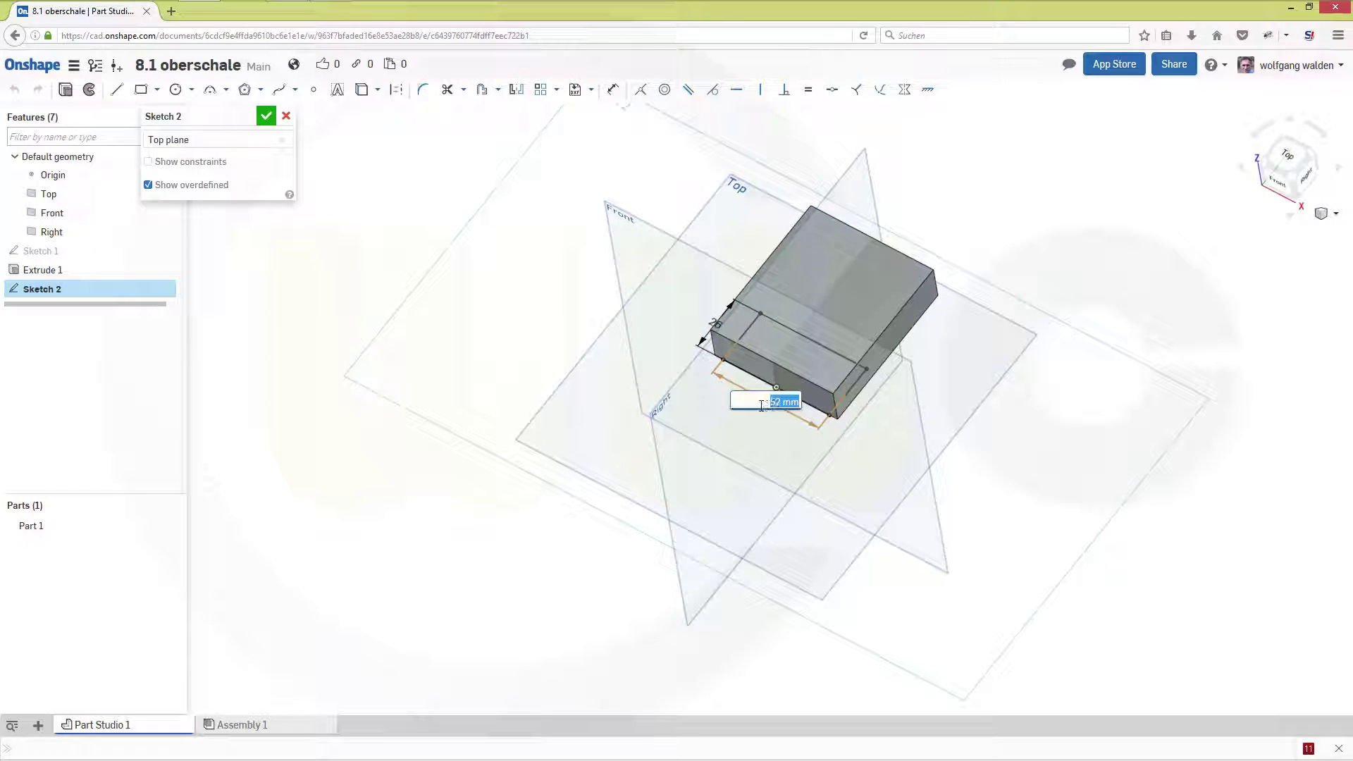
pyautogui.write('26')
pyautogui.press('Return')
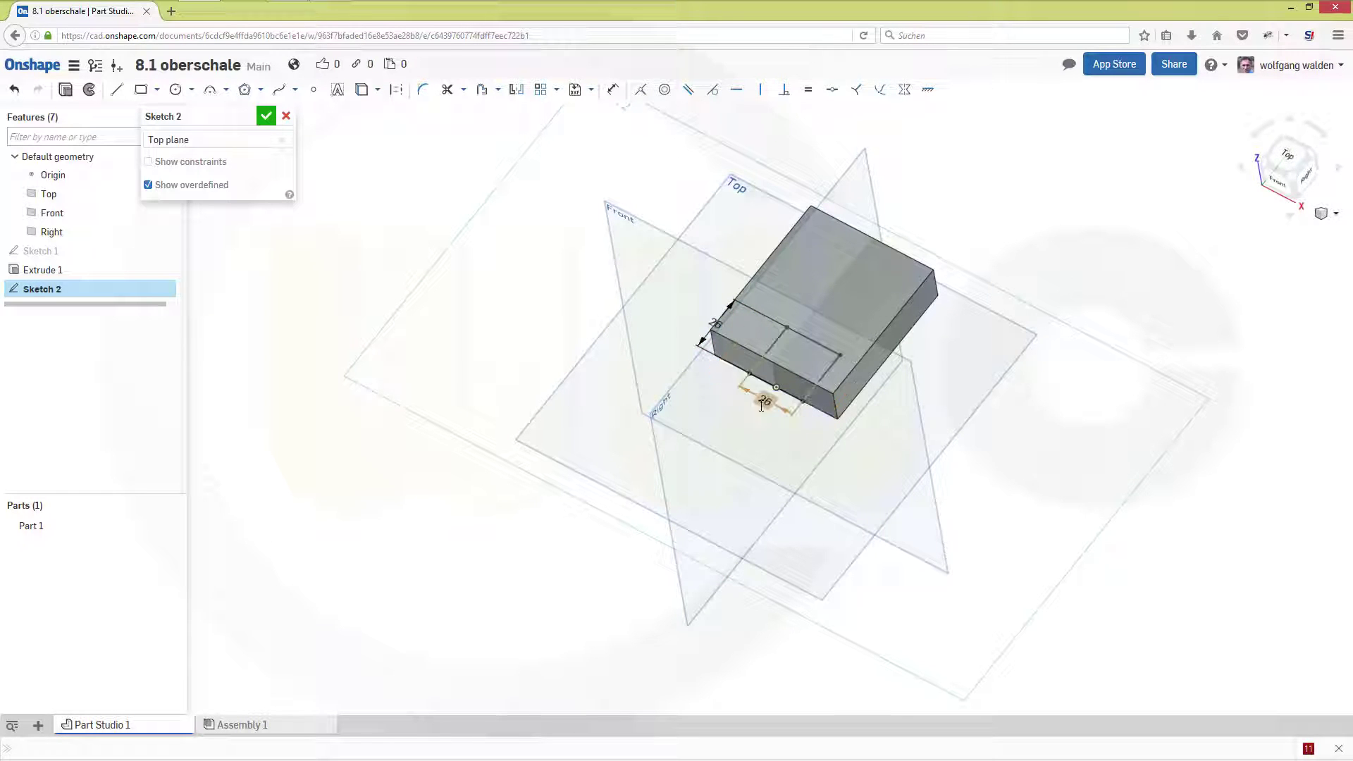
pyautogui.doubleClick(715, 322)
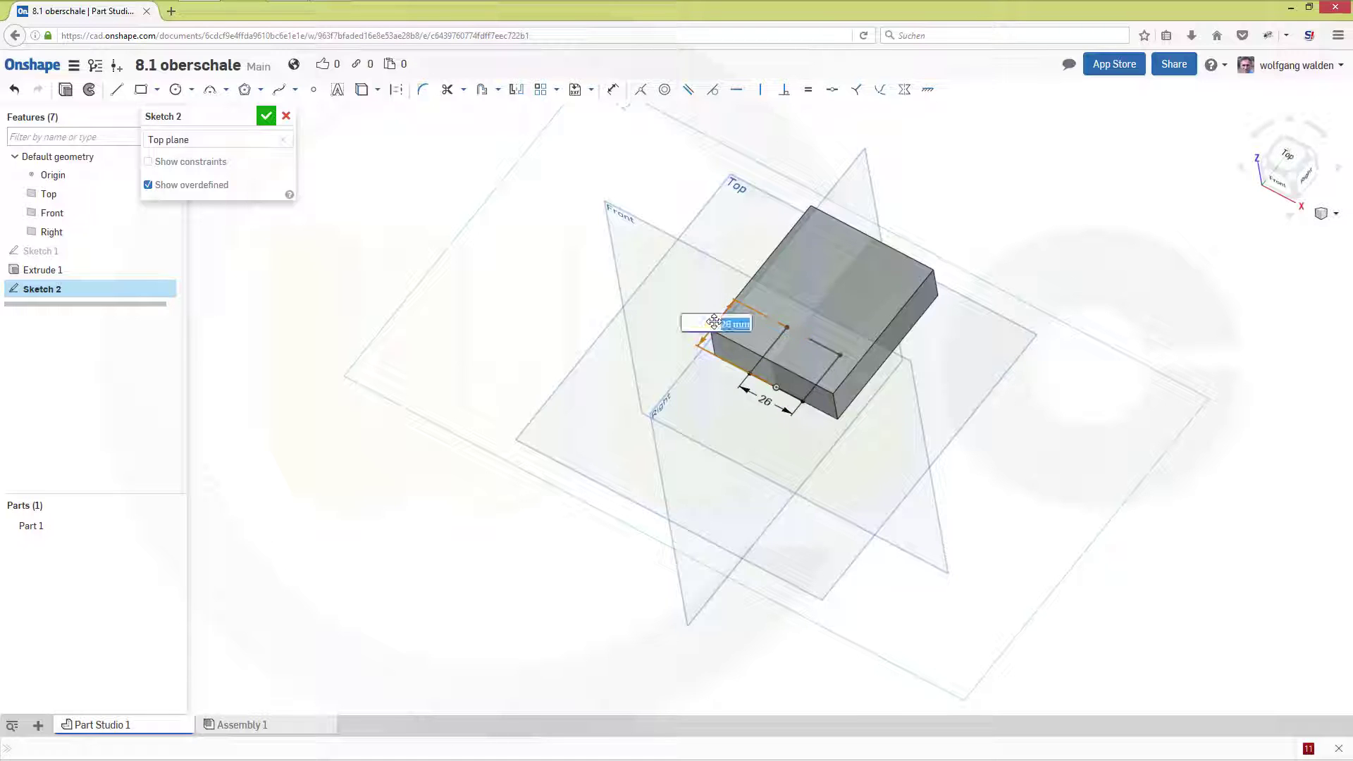
pyautogui.write('52')
pyautogui.press('Return')
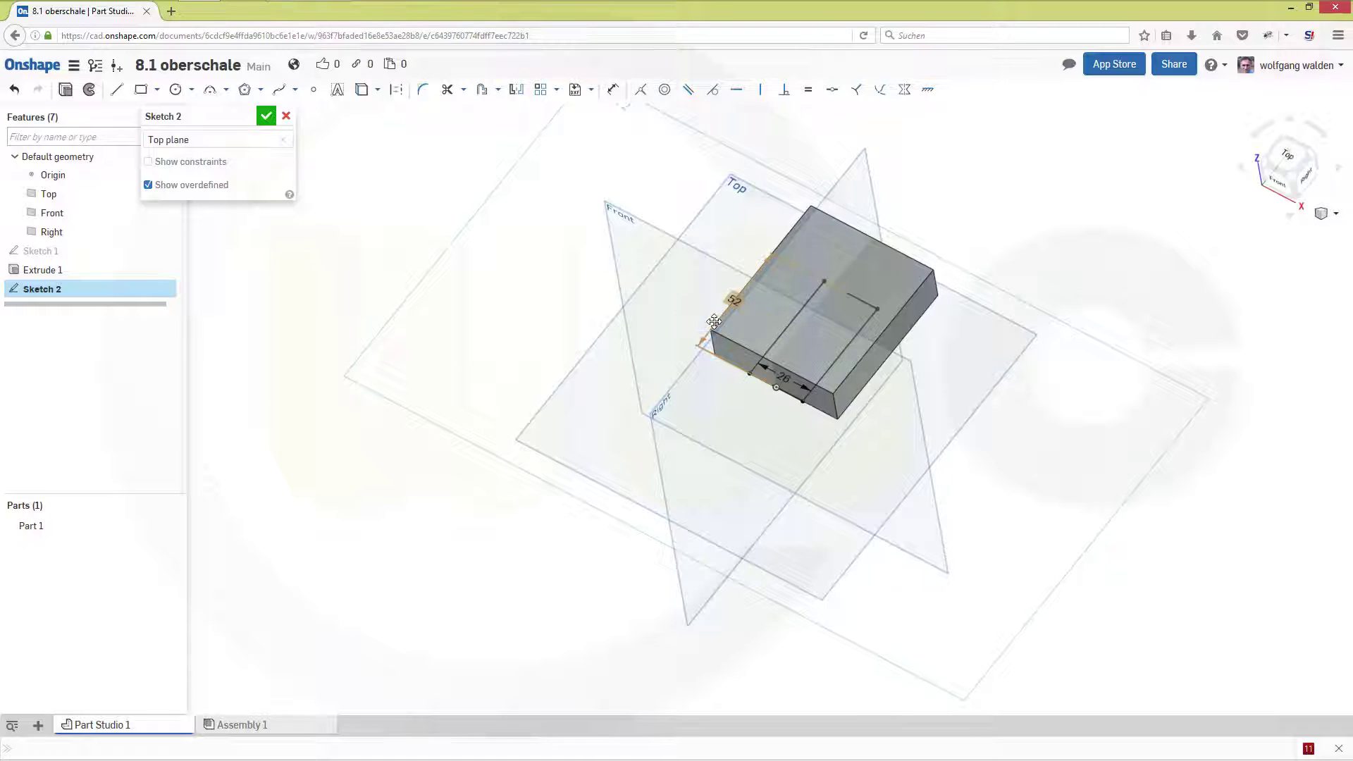
pyautogui.click(265, 116)
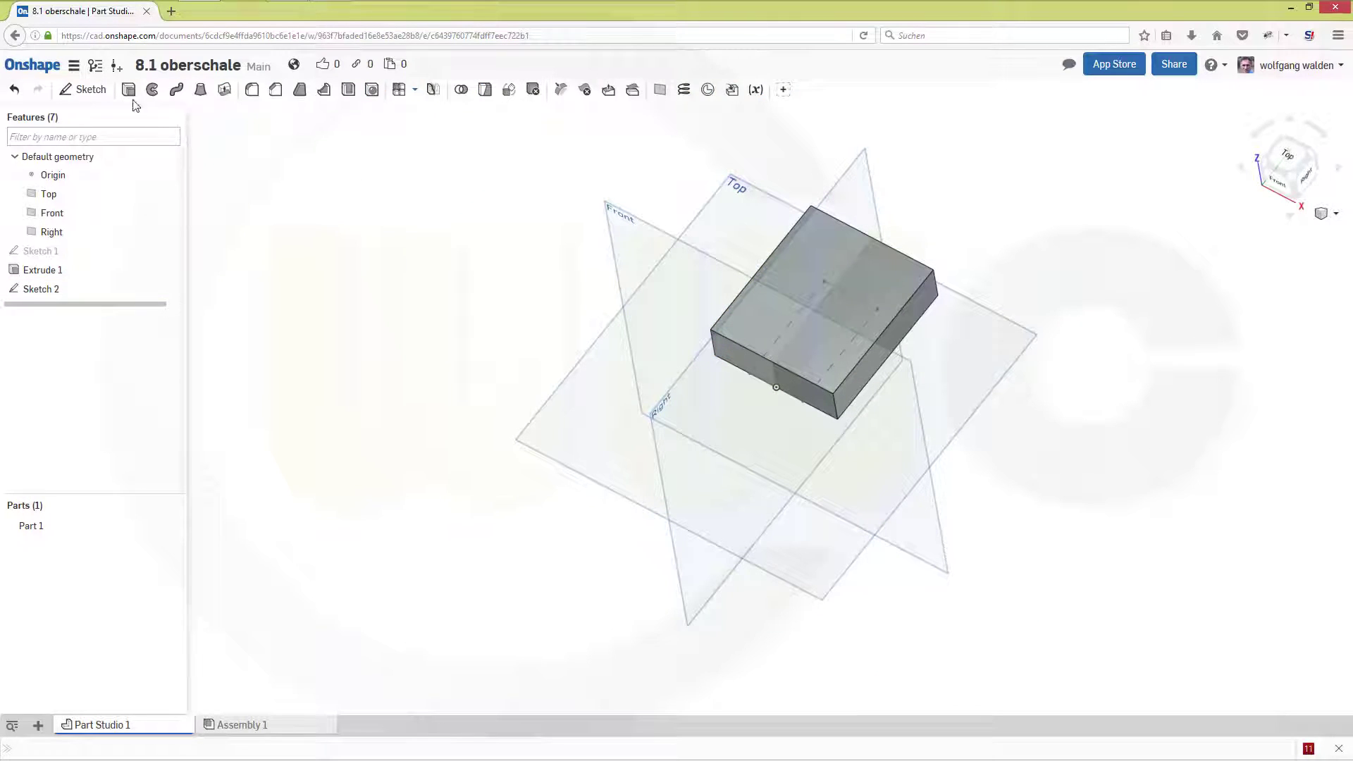
# Step: Extrude the second sketch upward with a blind depth of 33 mm, adding it to the existing block
pyautogui.click(128, 90)
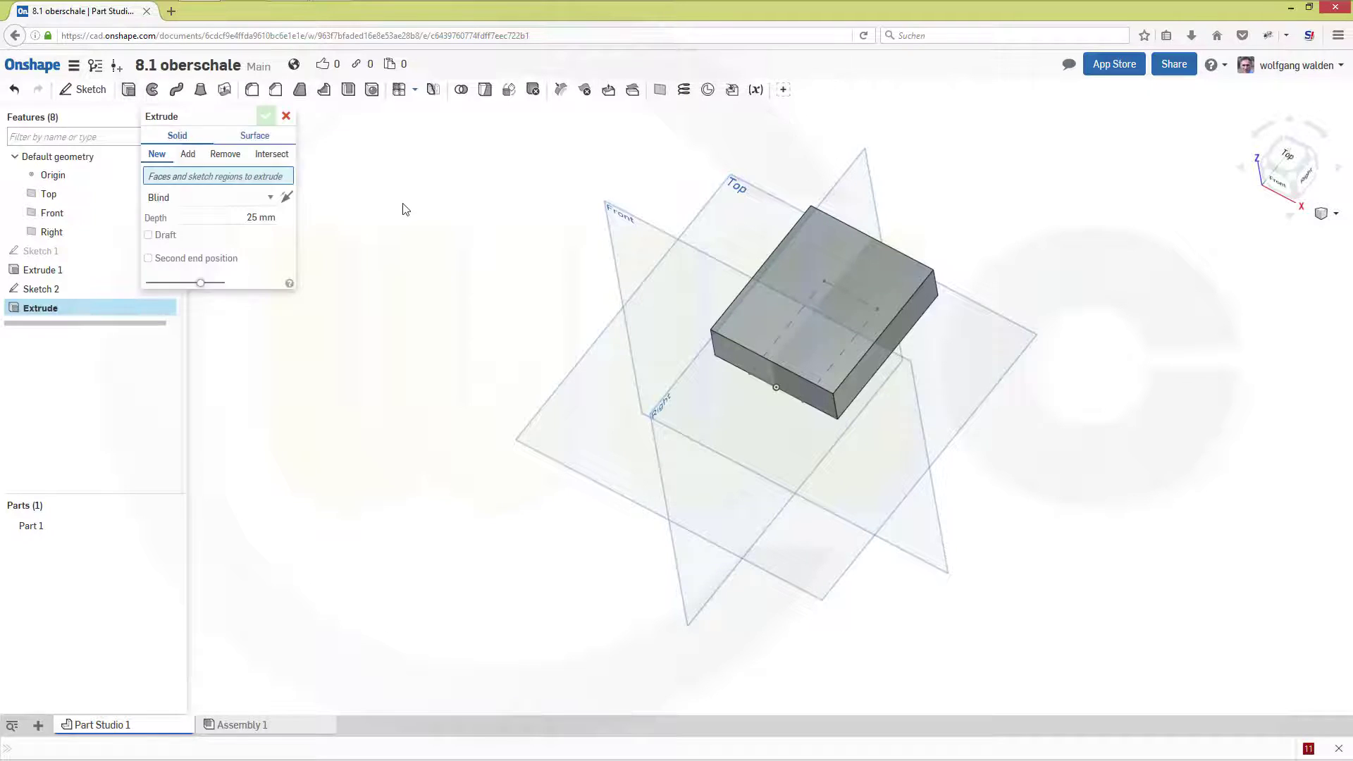
pyautogui.click(45, 290)
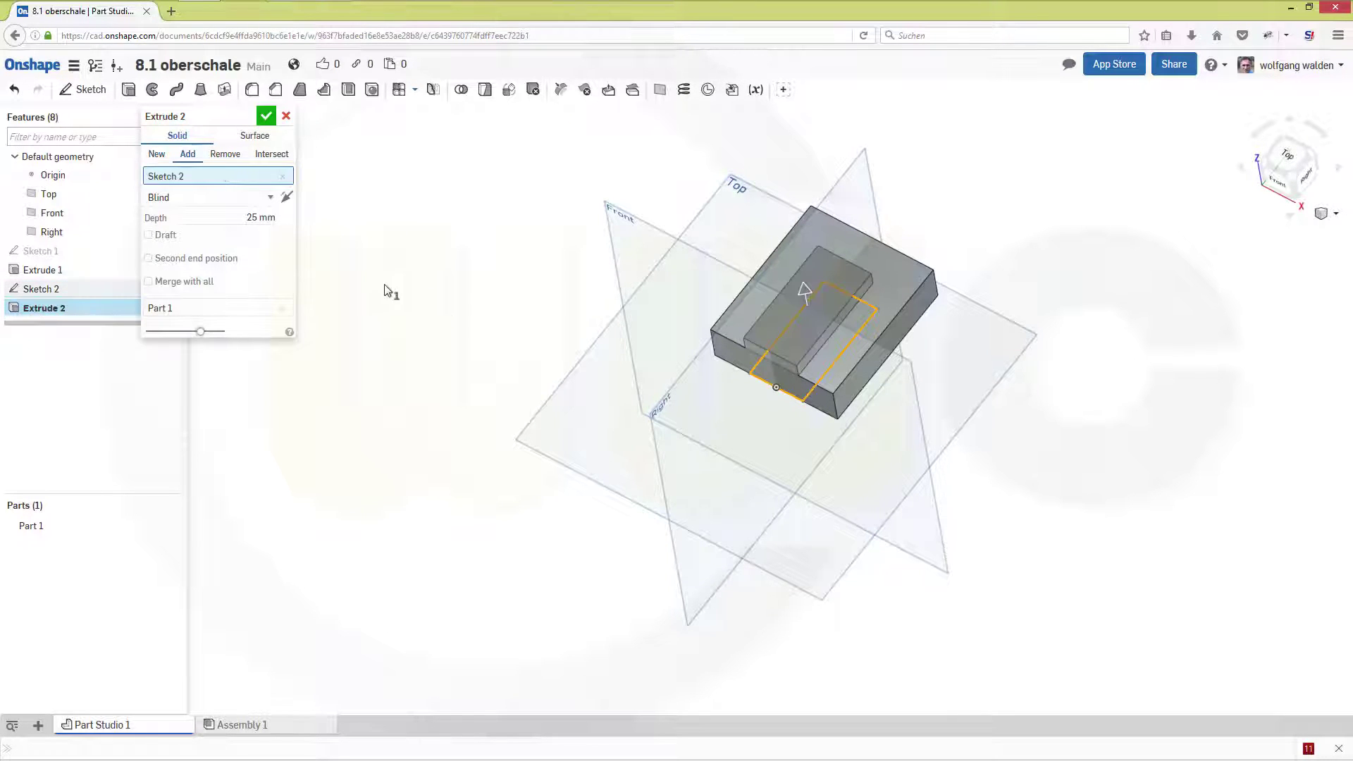
pyautogui.click(243, 218)
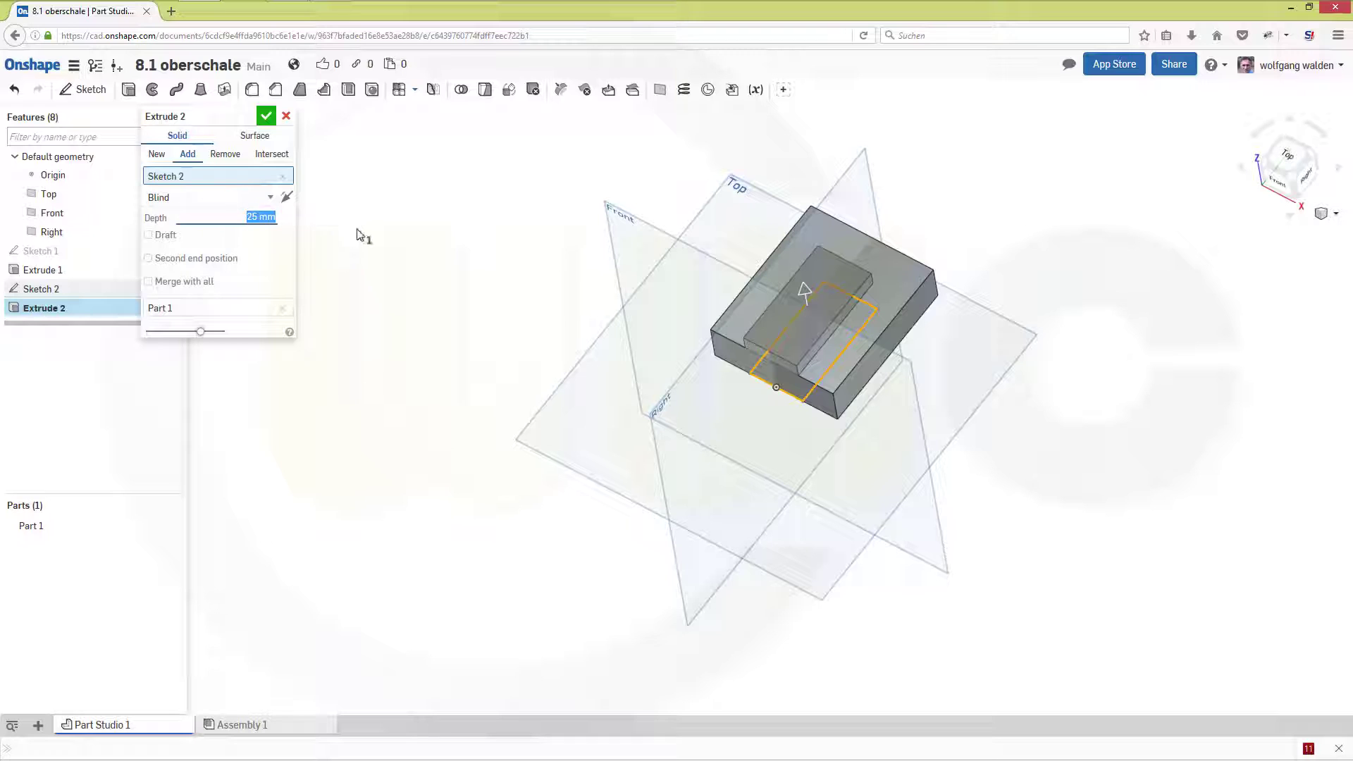
pyautogui.write('33')
pyautogui.press('Return')
pyautogui.click(268, 117)
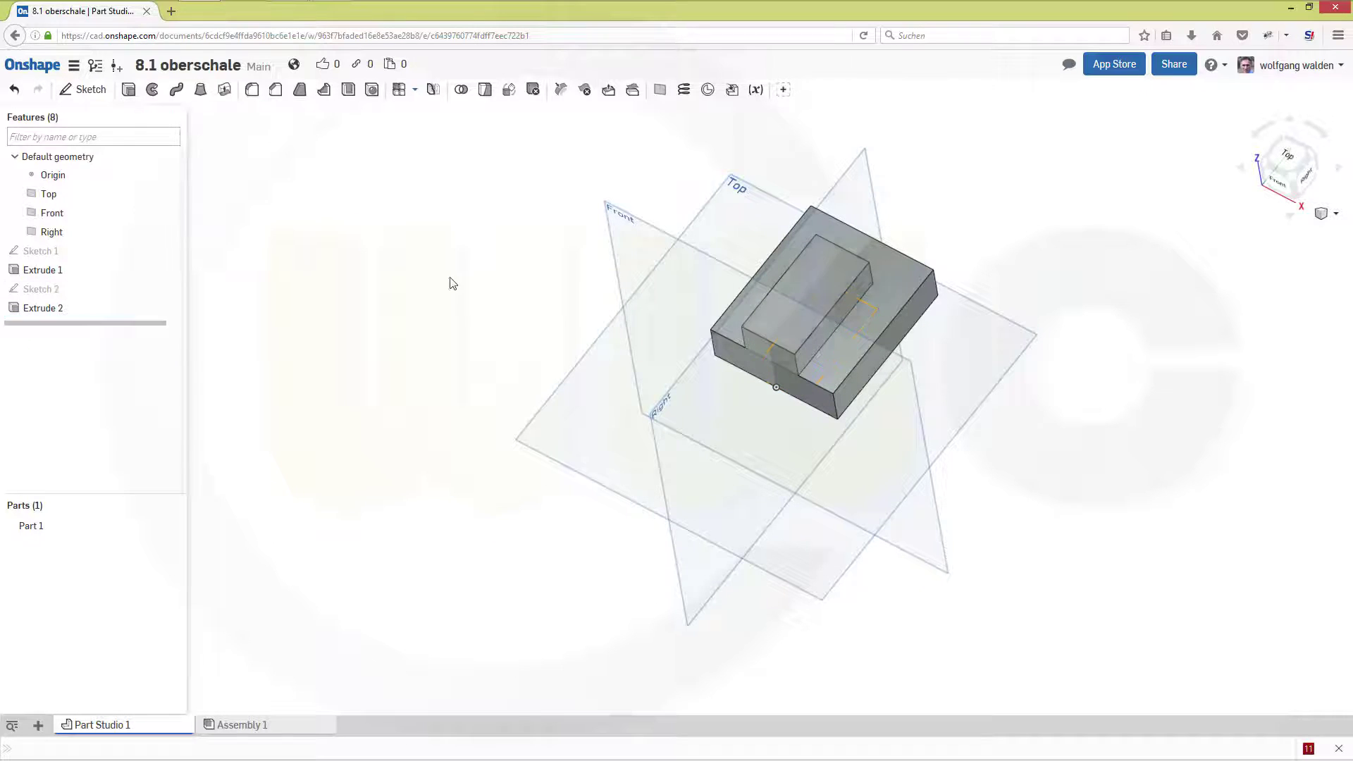
# Step: Draft both long side faces of the raised block by 3 degrees, using its rear end face as the neutral plane
pyautogui.moveTo(463, 329); pyautogui.dragTo(796, 281, button='right')
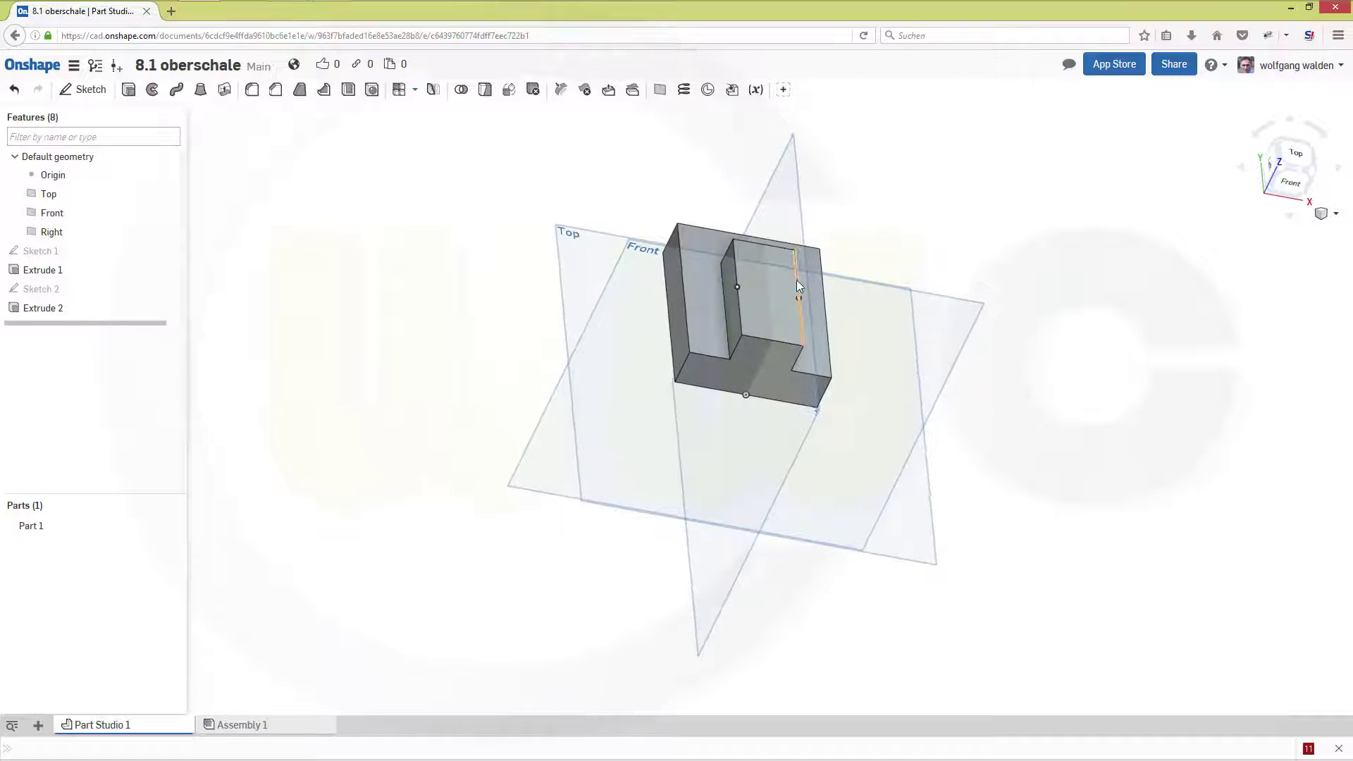
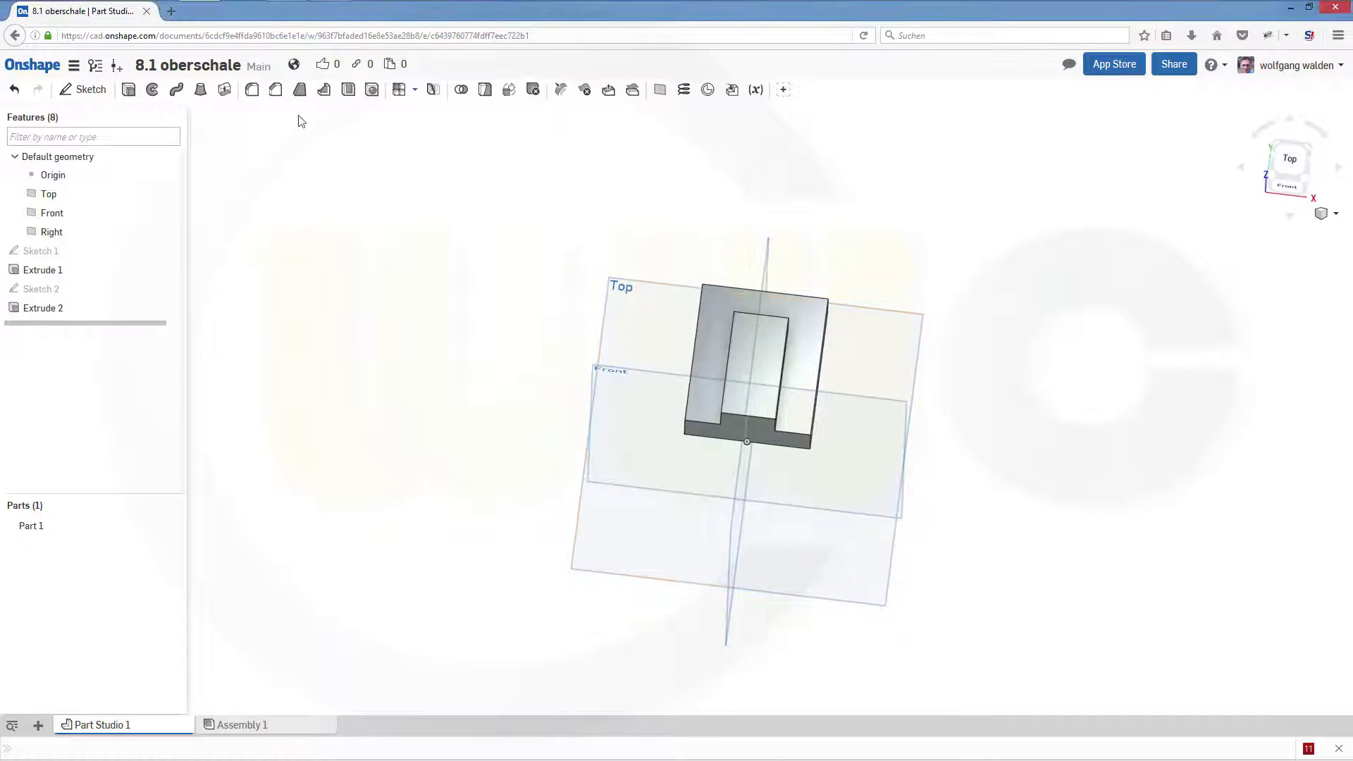
pyautogui.click(302, 92)
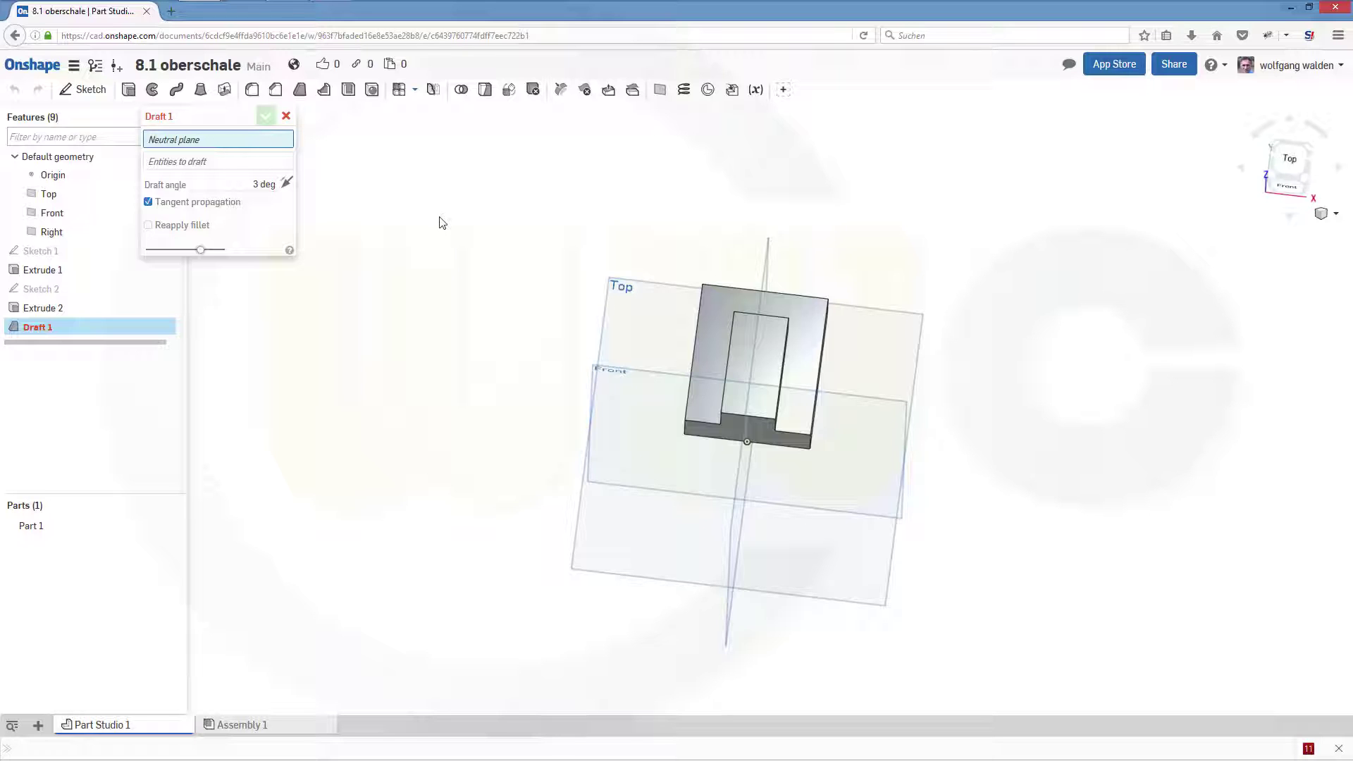
pyautogui.moveTo(453, 253); pyautogui.dragTo(529, 294, button='right')
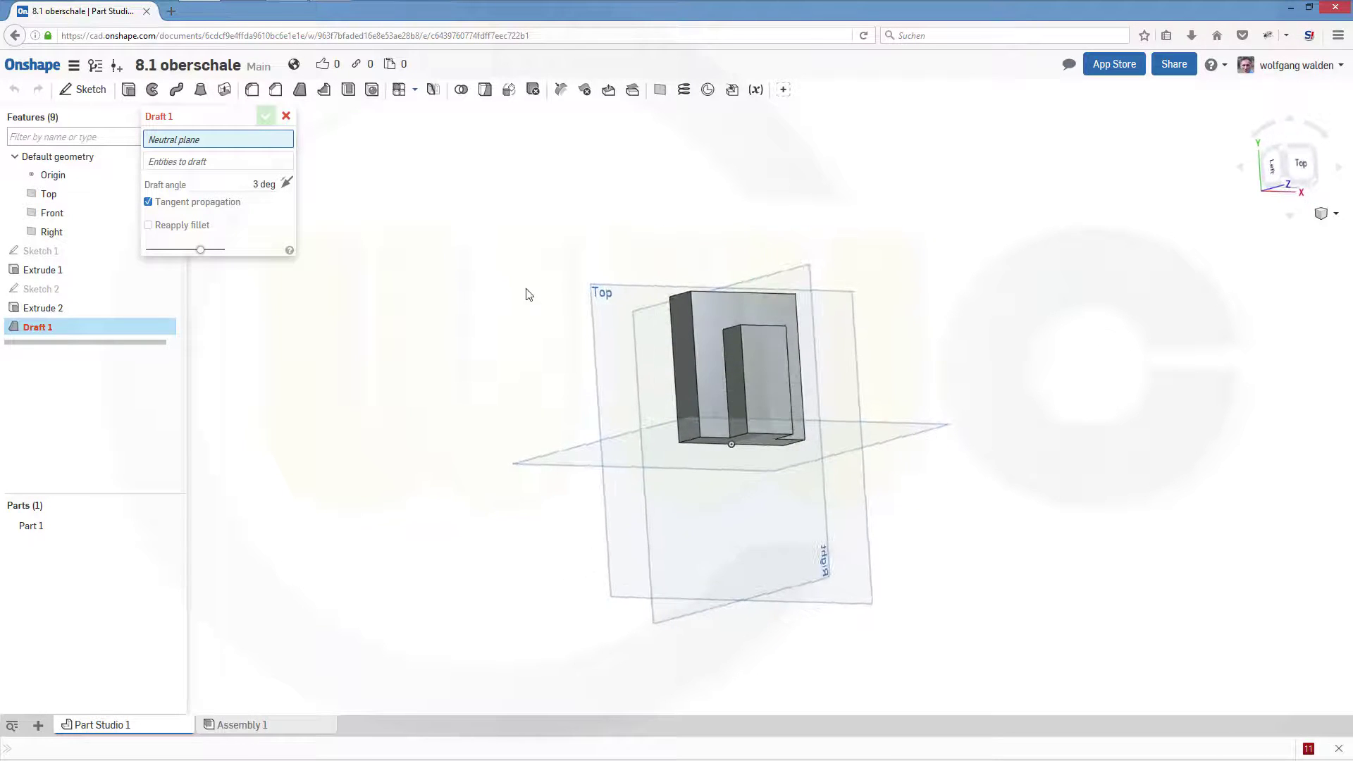
pyautogui.moveTo(1030, 425); pyautogui.dragTo(779, 383, button='right')
pyautogui.moveTo(538, 332); pyautogui.dragTo(543, 383, button='right')
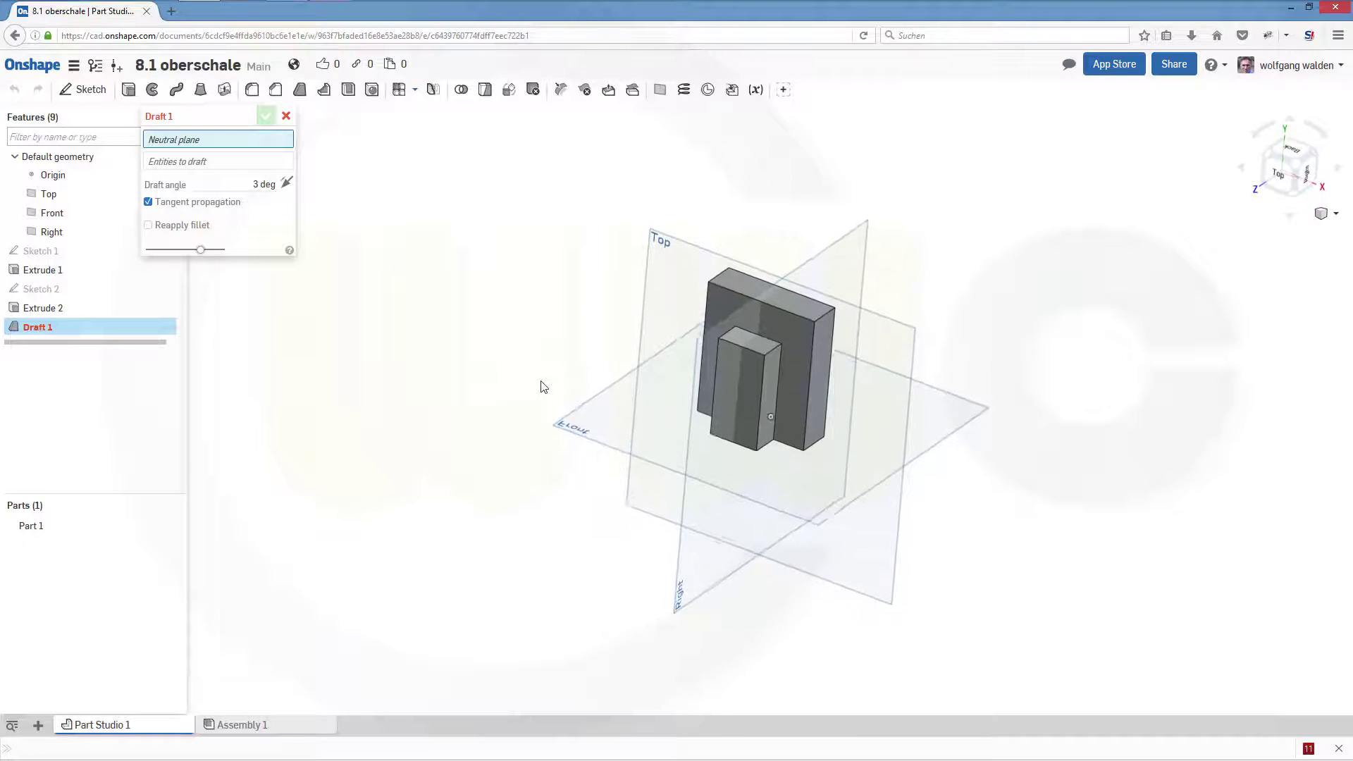
pyautogui.click(761, 348)
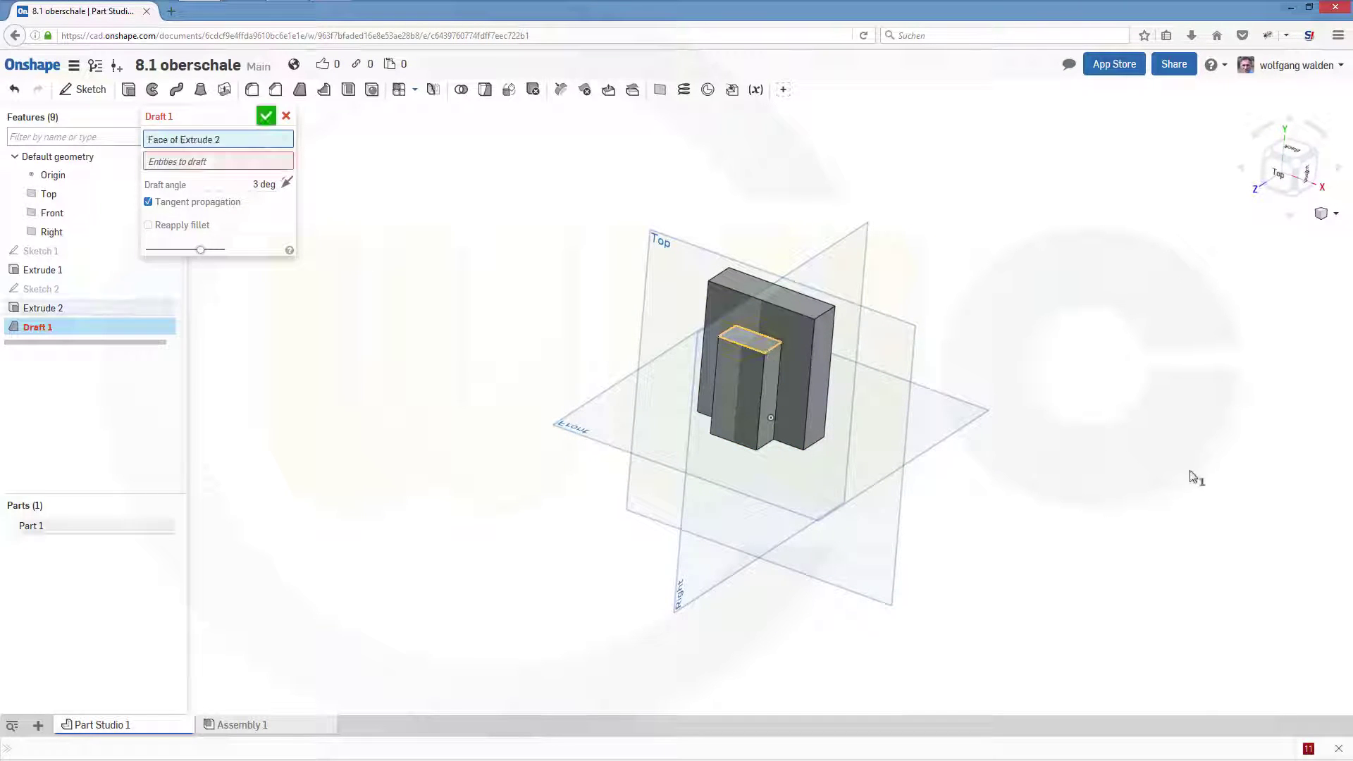
pyautogui.click(248, 163)
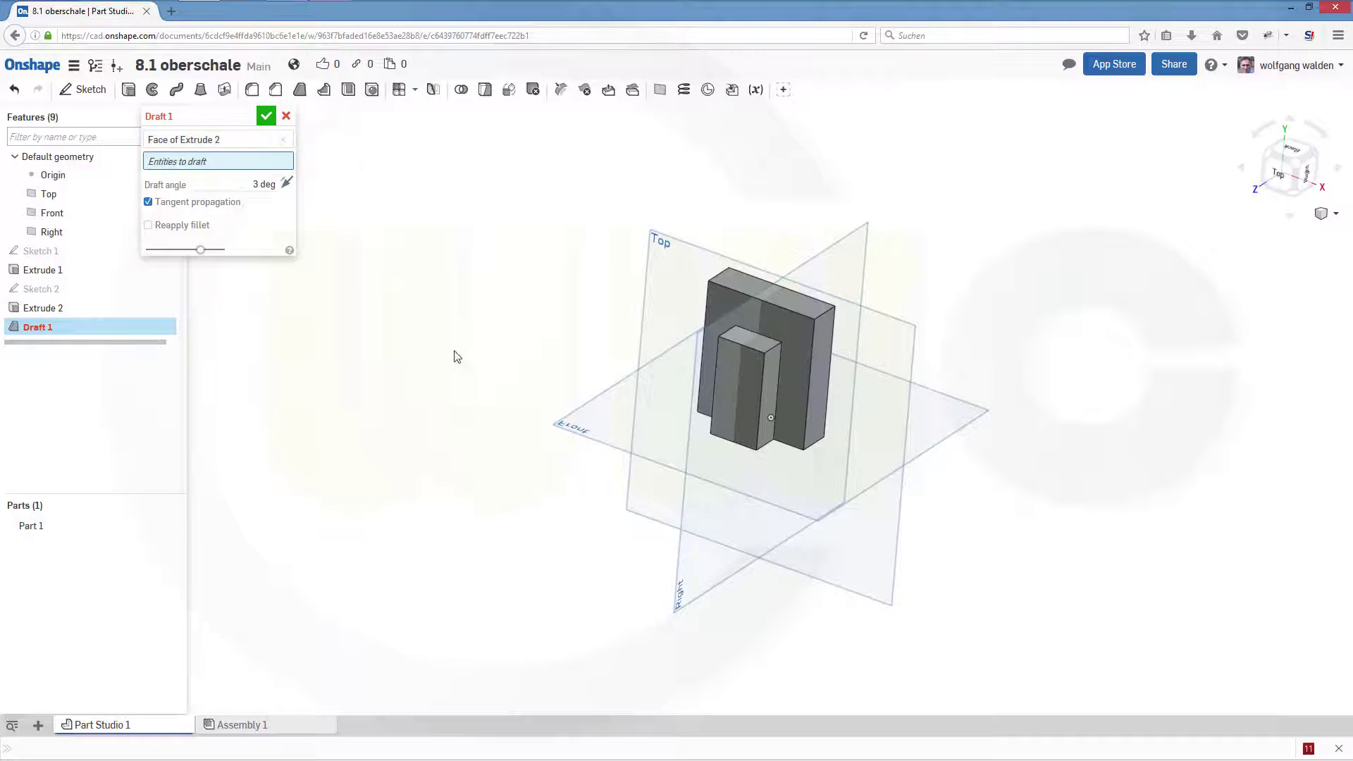
pyautogui.click(772, 392)
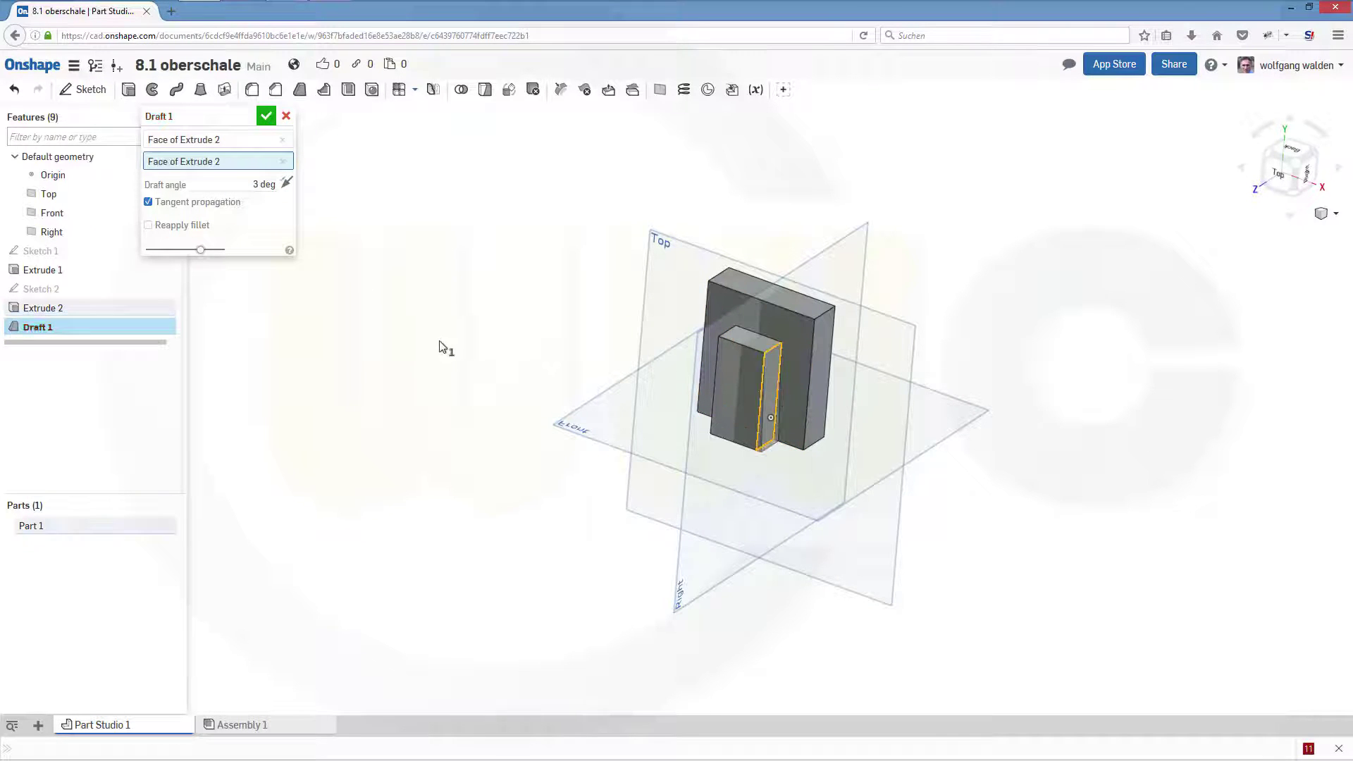
pyautogui.moveTo(444, 348); pyautogui.dragTo(530, 317, button='right')
pyautogui.click(737, 381)
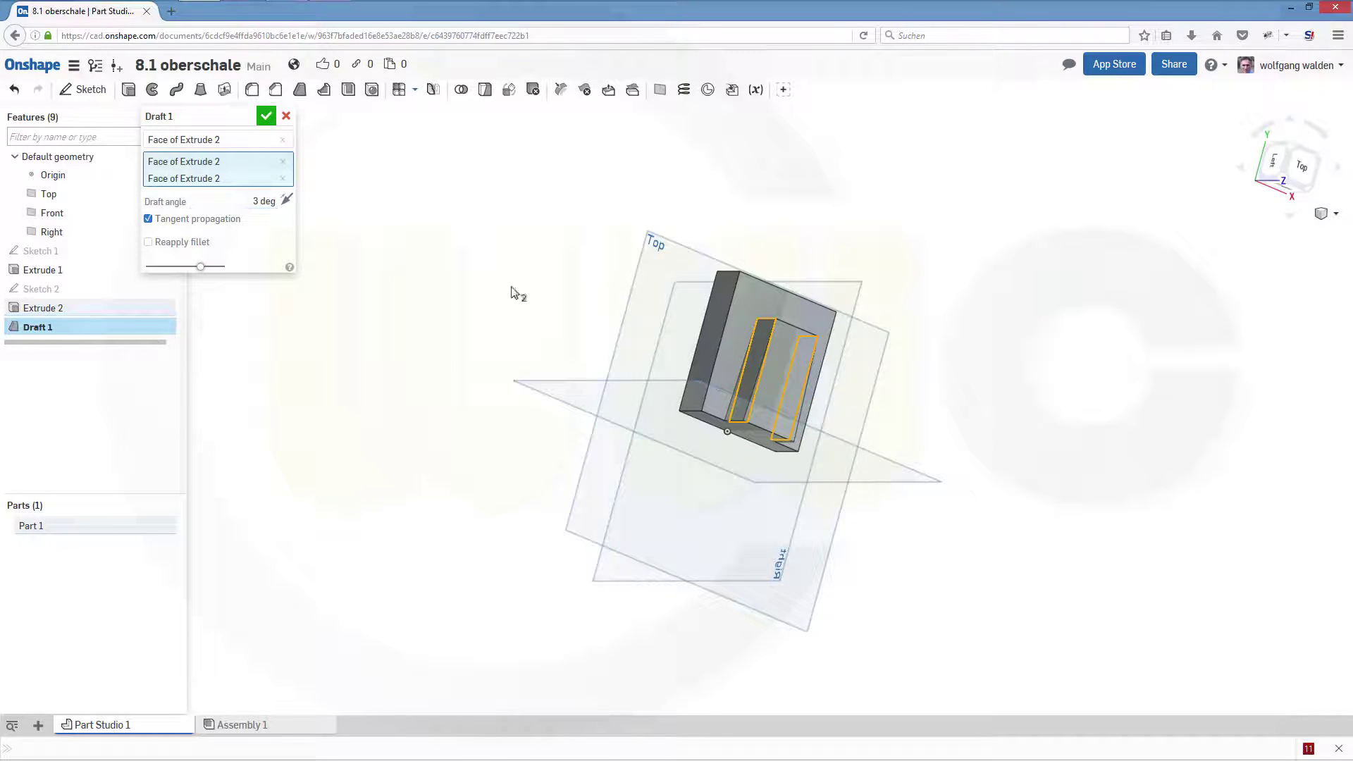
pyautogui.moveTo(994, 439); pyautogui.dragTo(948, 435, button='right')
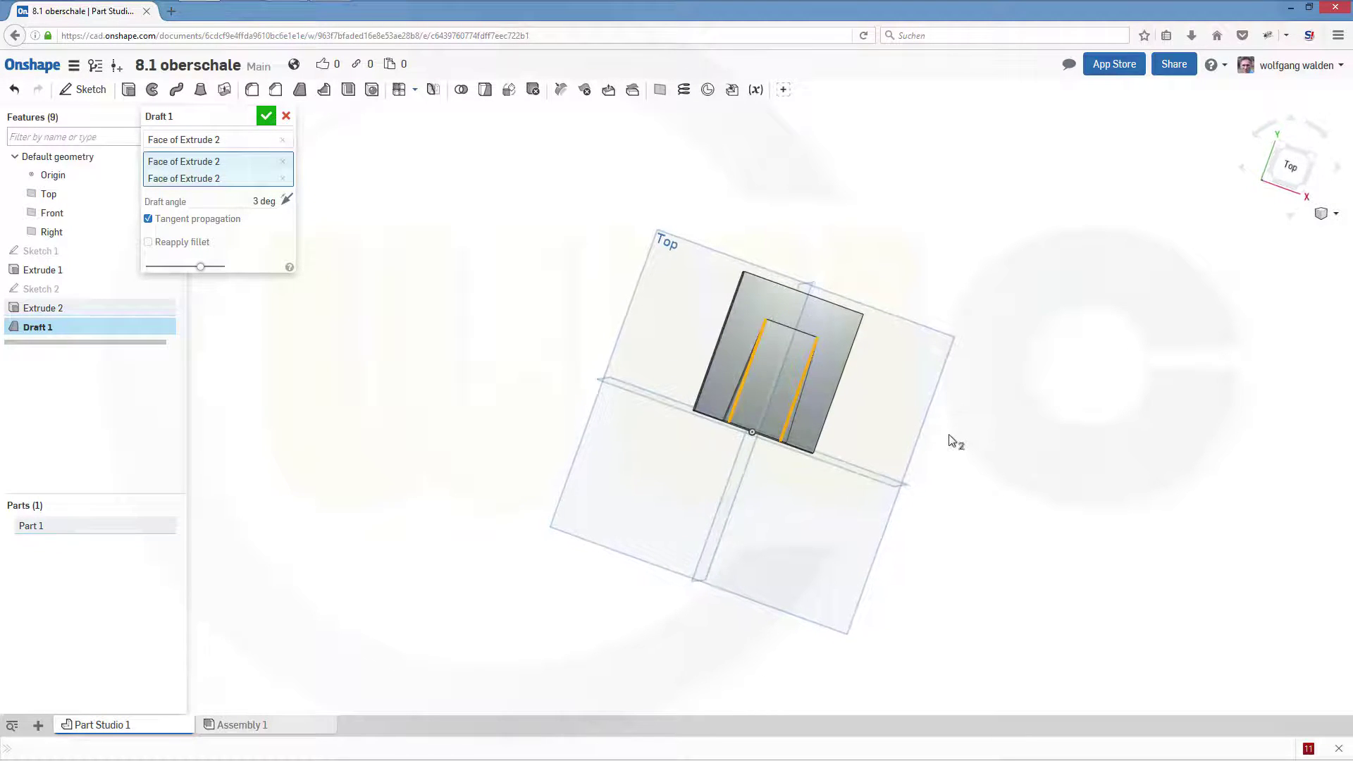
pyautogui.scroll(3, 861, 336)
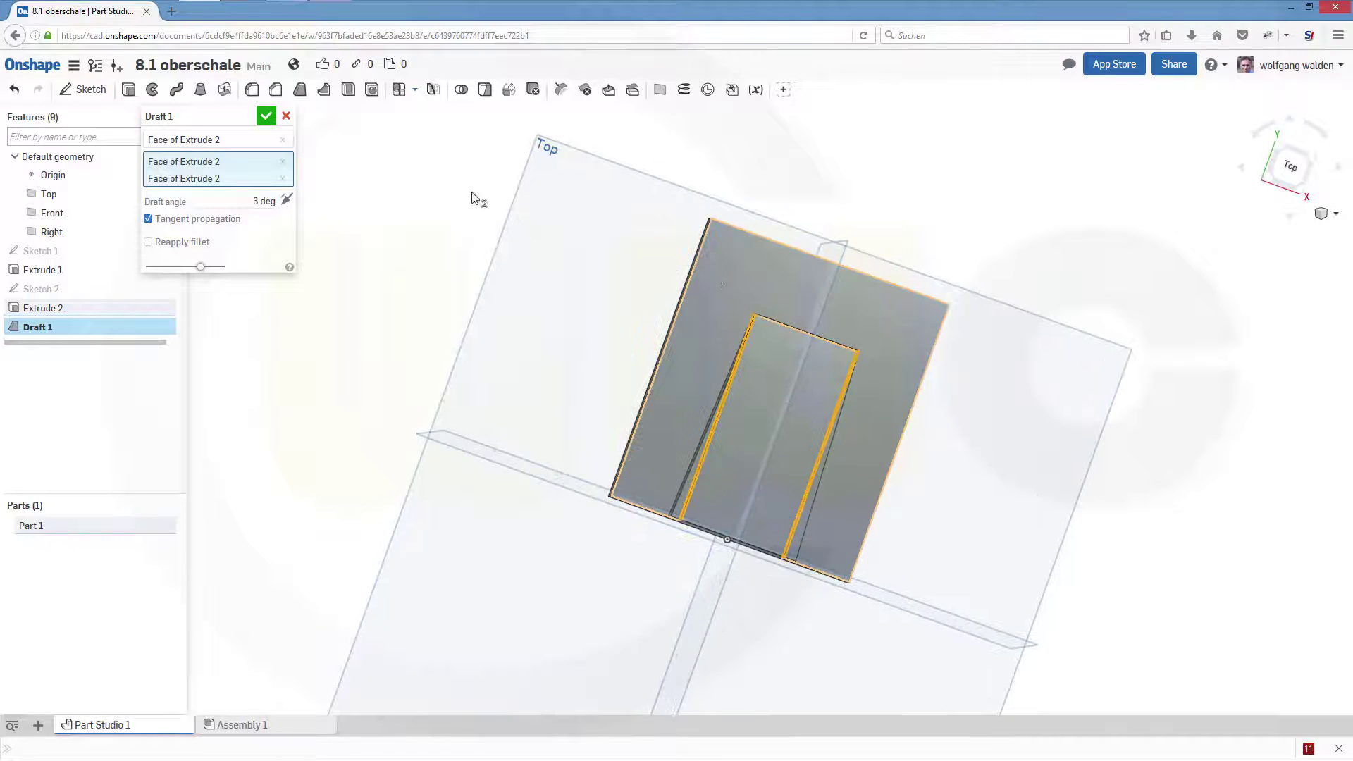
pyautogui.click(266, 116)
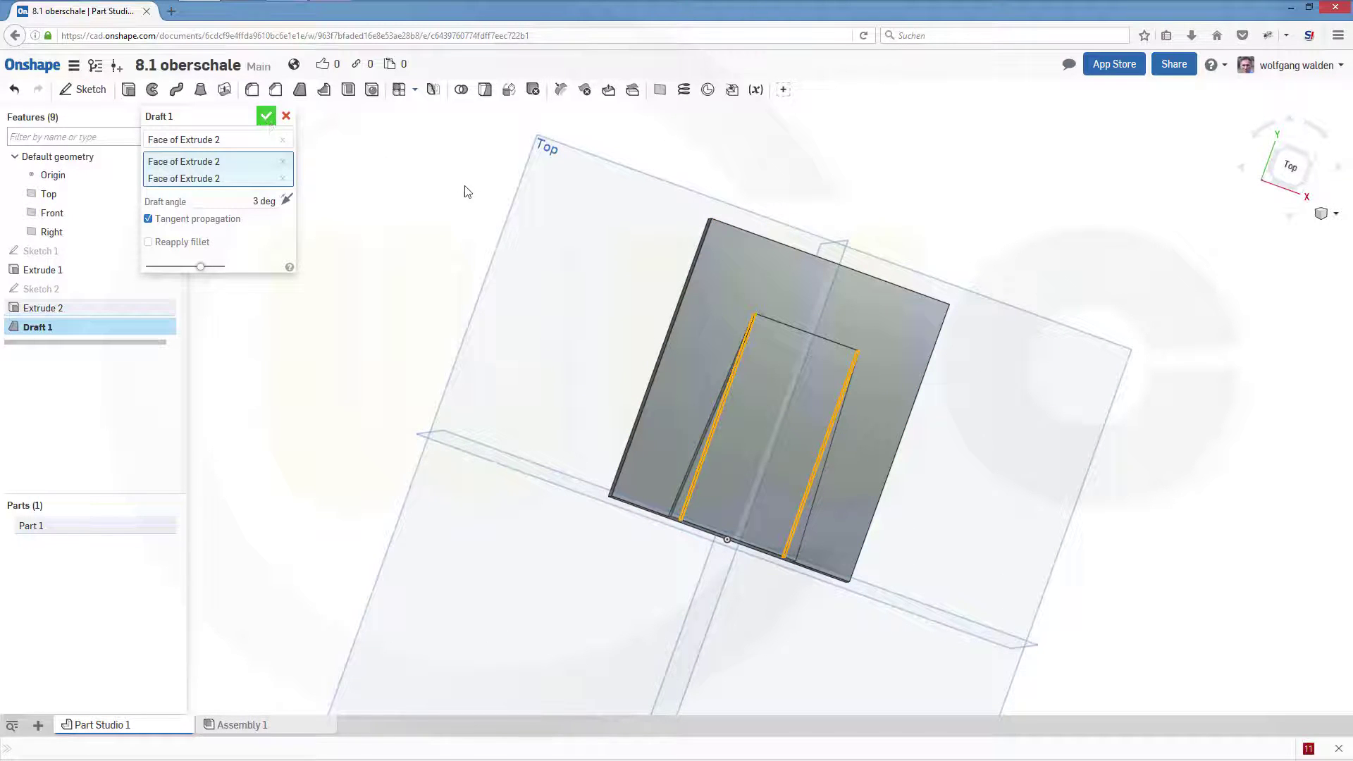
# Step: Draft the raised block's rear end face by 10 degrees, using the base block's top face as the neutral plane
pyautogui.hotkey('shift', '7')
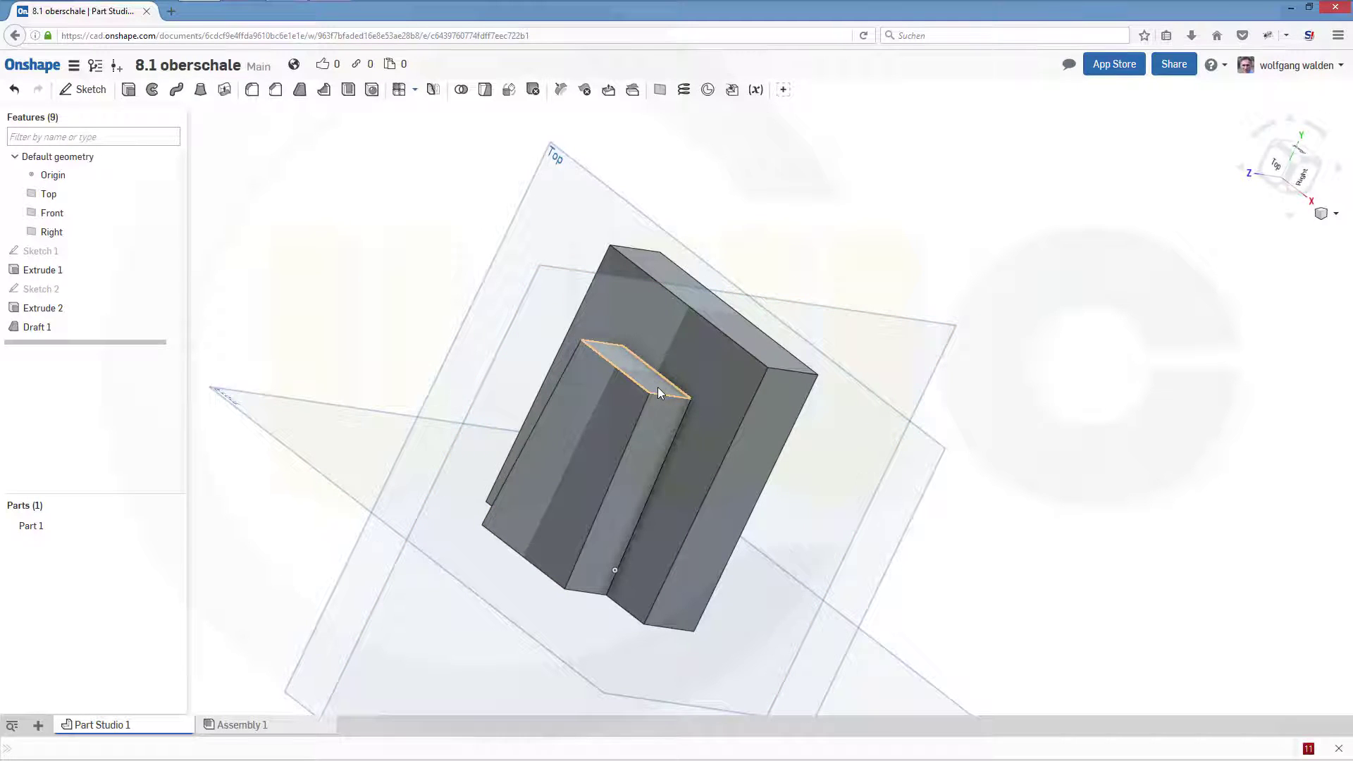
pyautogui.click(302, 91)
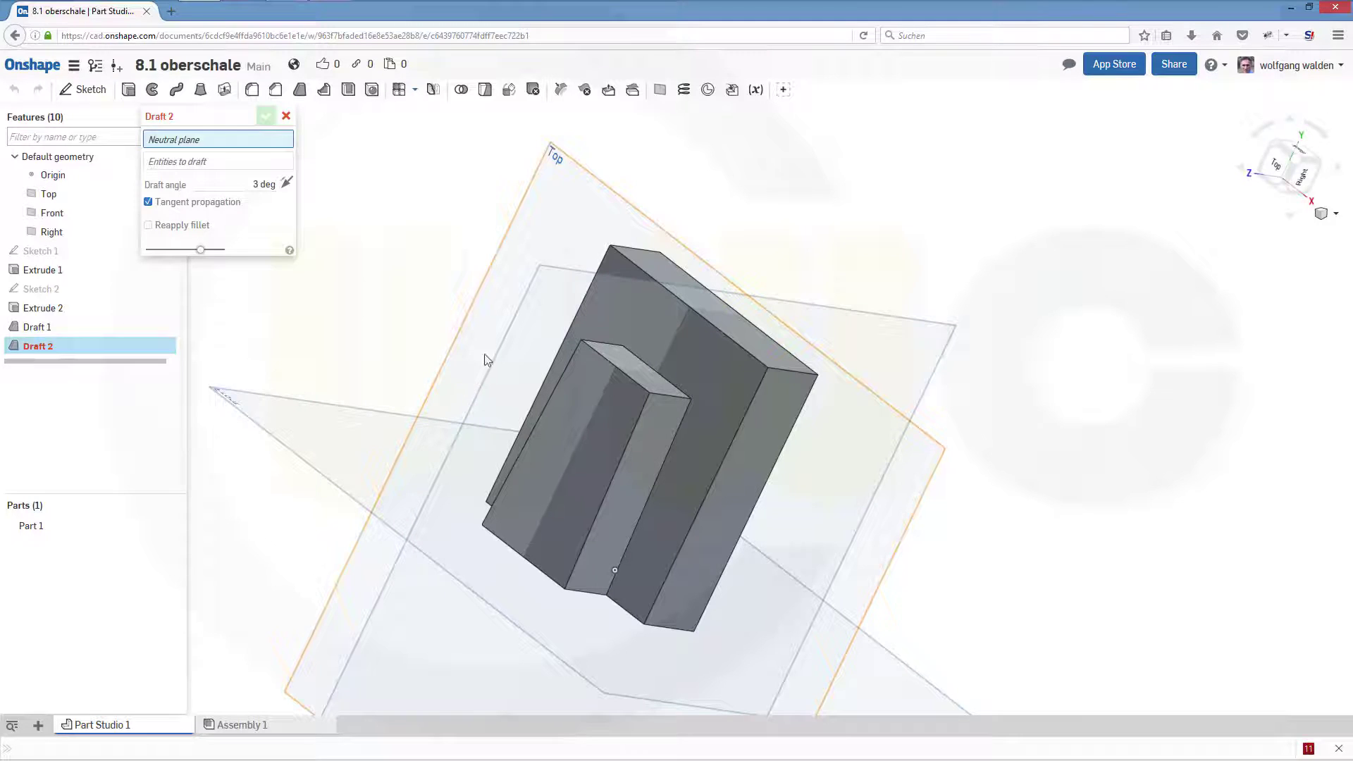
pyautogui.moveTo(751, 204)
pyautogui.mouseDown(button='right')
pyautogui.moveTo(709, 211)
pyautogui.moveTo(725, 197)
pyautogui.mouseUp(button='right')
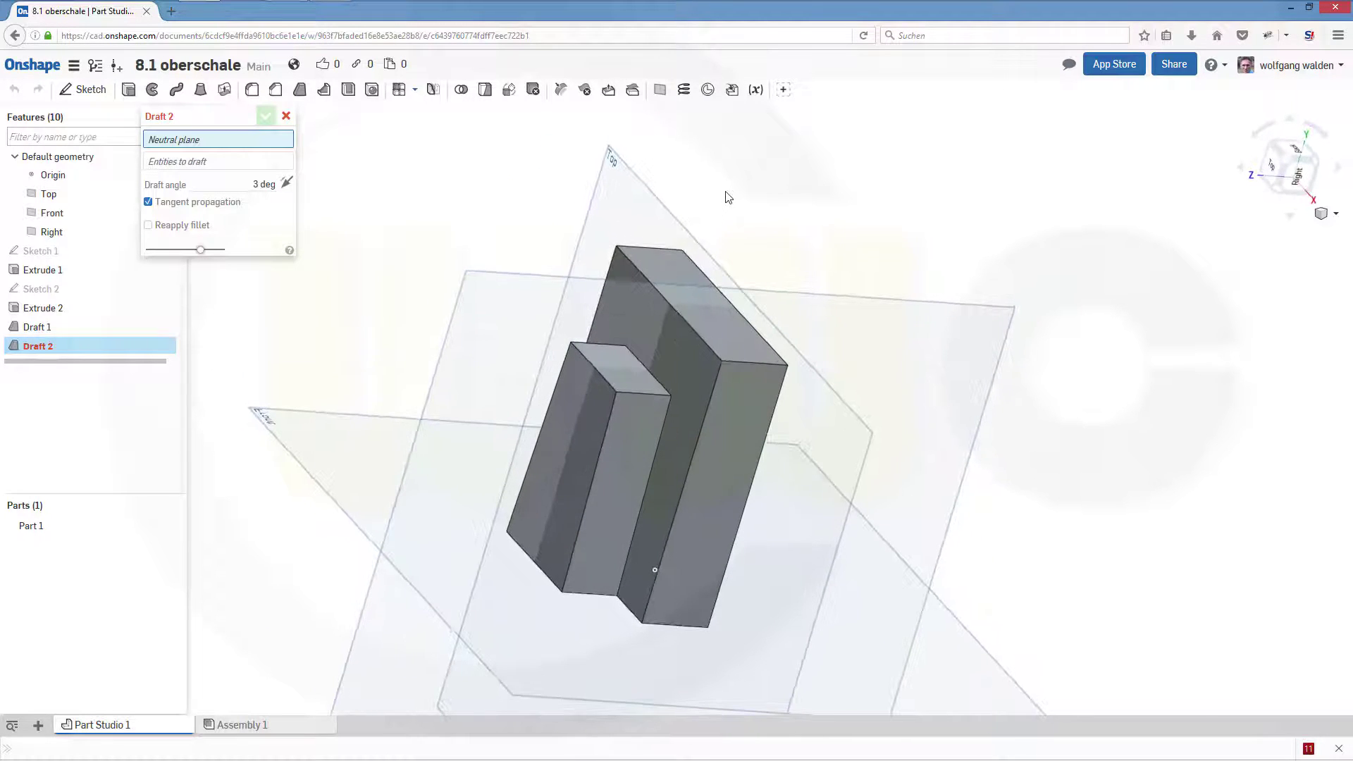
pyautogui.click(695, 367)
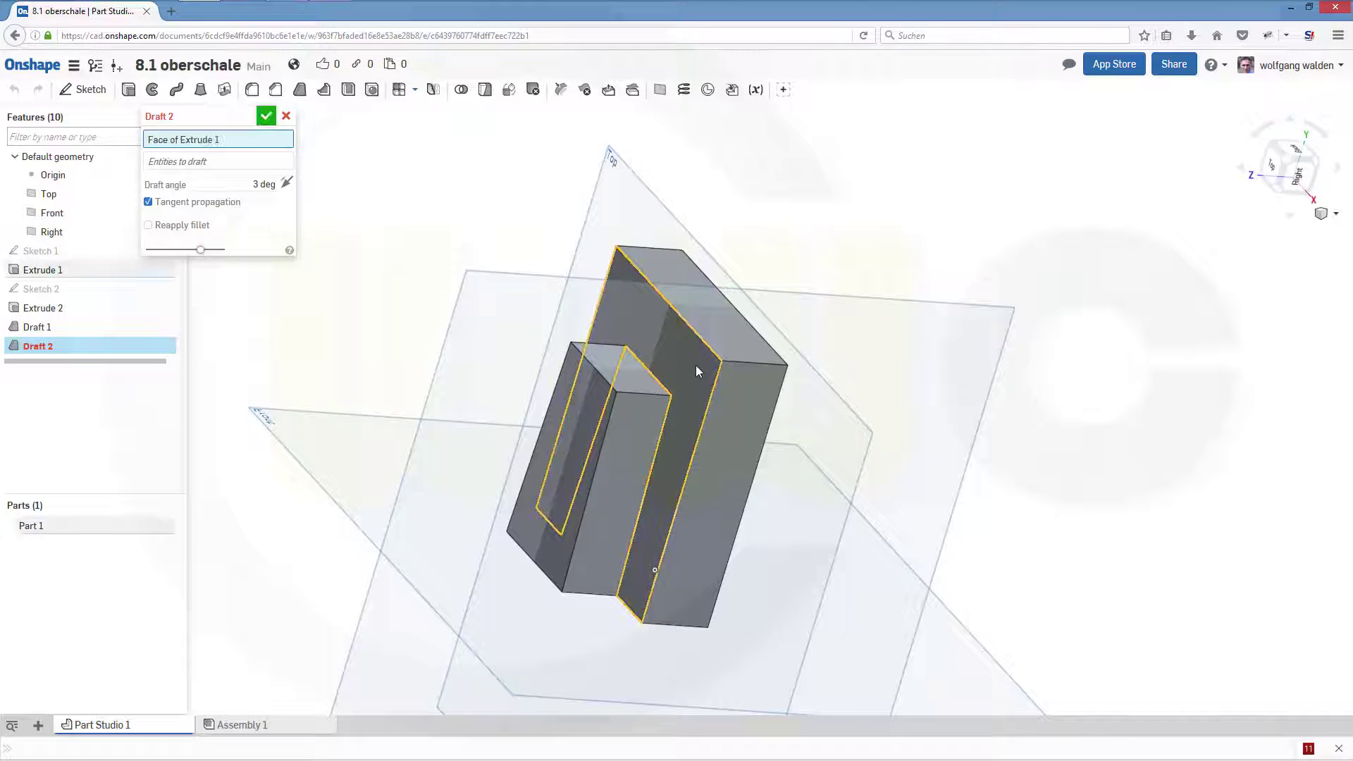
pyautogui.click(249, 170)
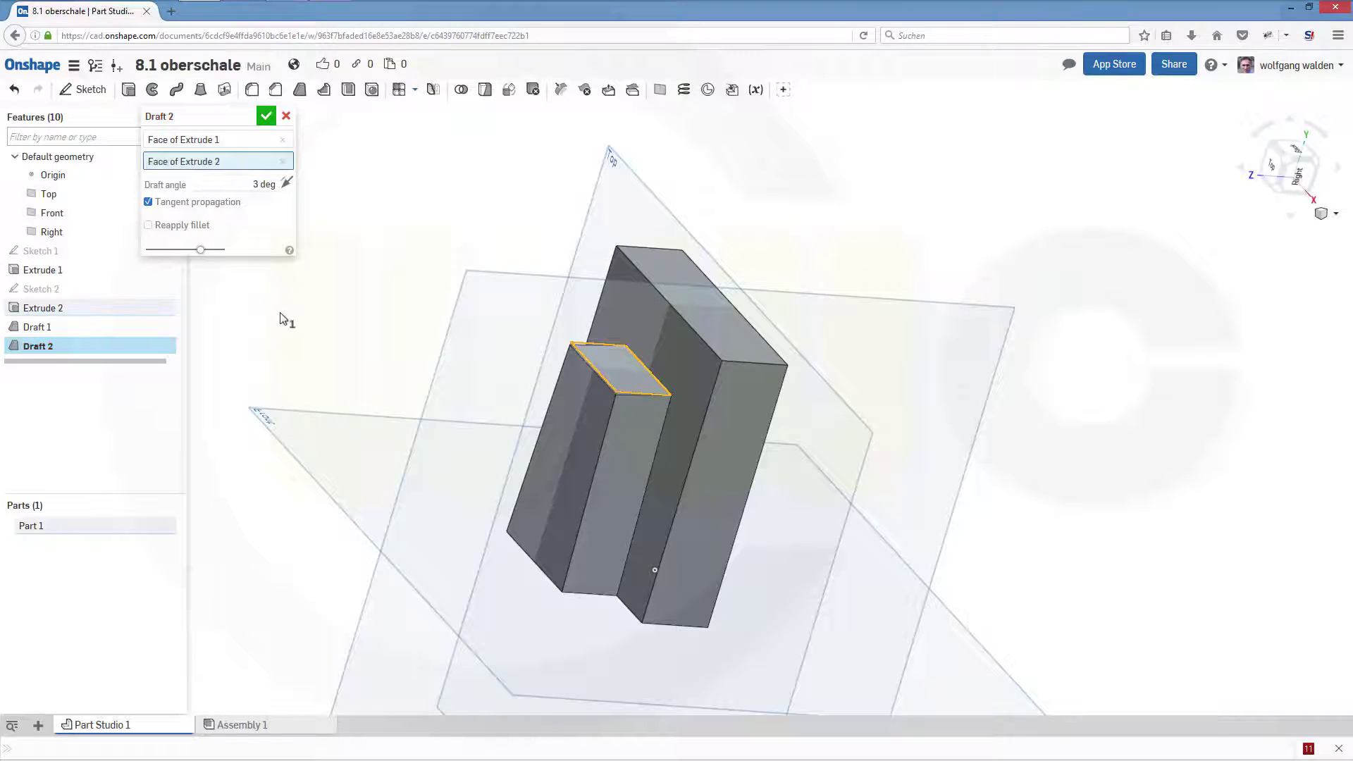
pyautogui.click(252, 185)
pyautogui.write('10')
pyautogui.press('Return')
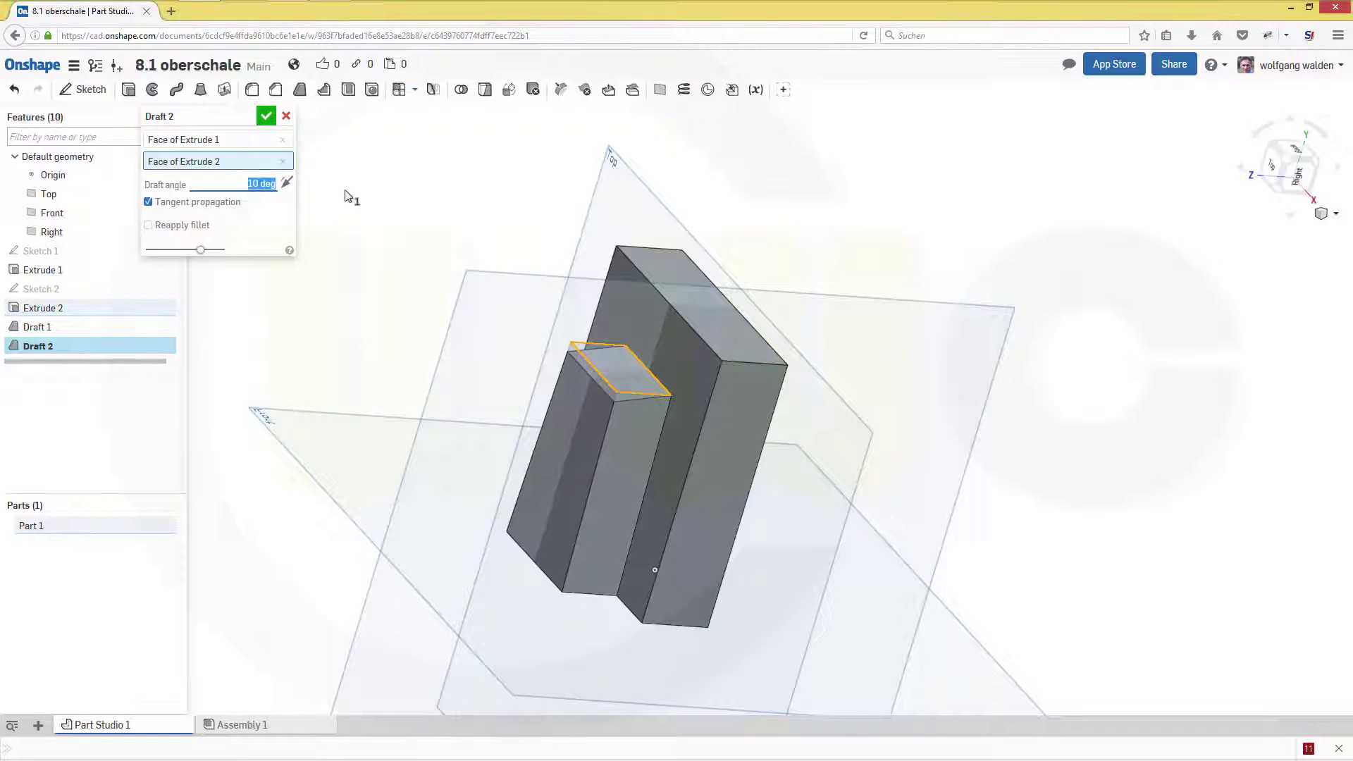
pyautogui.click(268, 119)
# Step: Split the base block's rear end face into two halves along the Right plane
pyautogui.moveTo(499, 255); pyautogui.dragTo(615, 285, button='right')
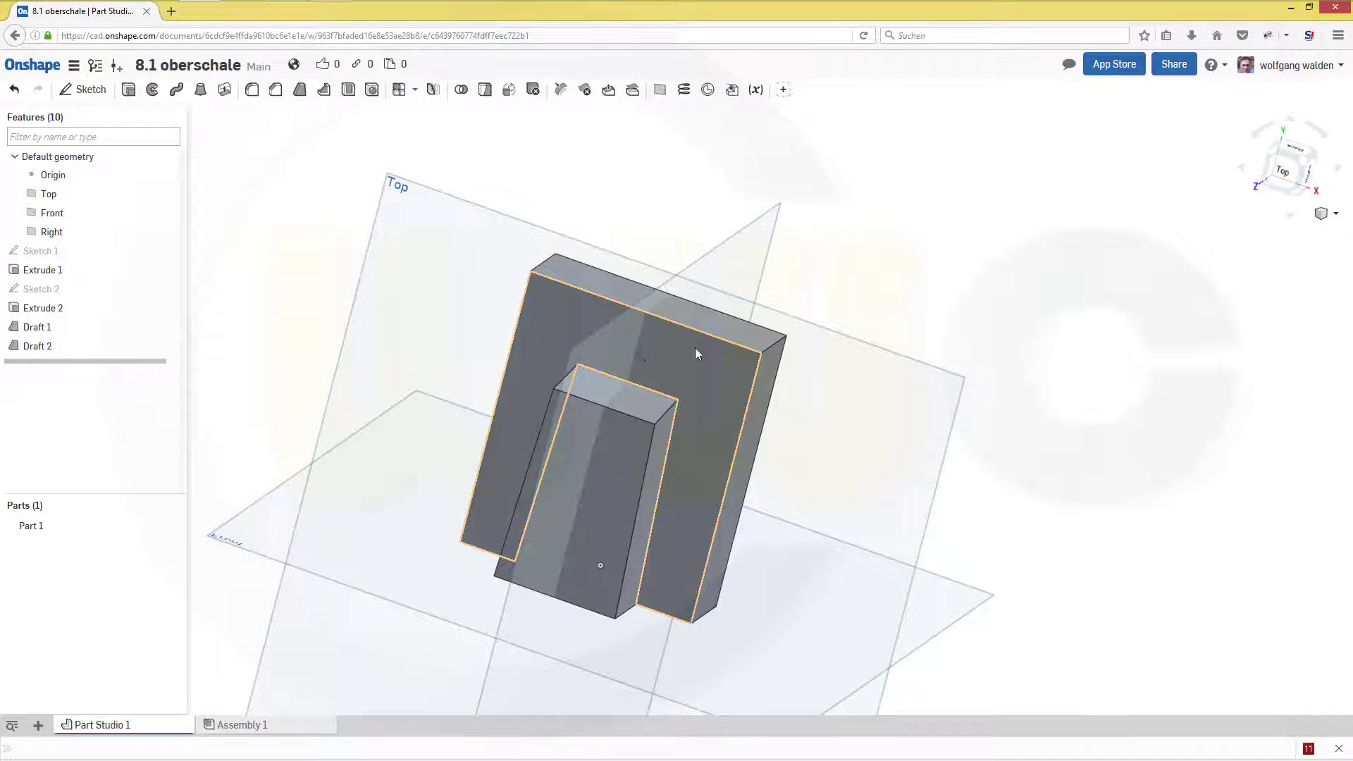
pyautogui.moveTo(825, 295)
pyautogui.mouseDown(button='right')
pyautogui.moveTo(809, 275)
pyautogui.moveTo(809, 301)
pyautogui.mouseUp(button='right')
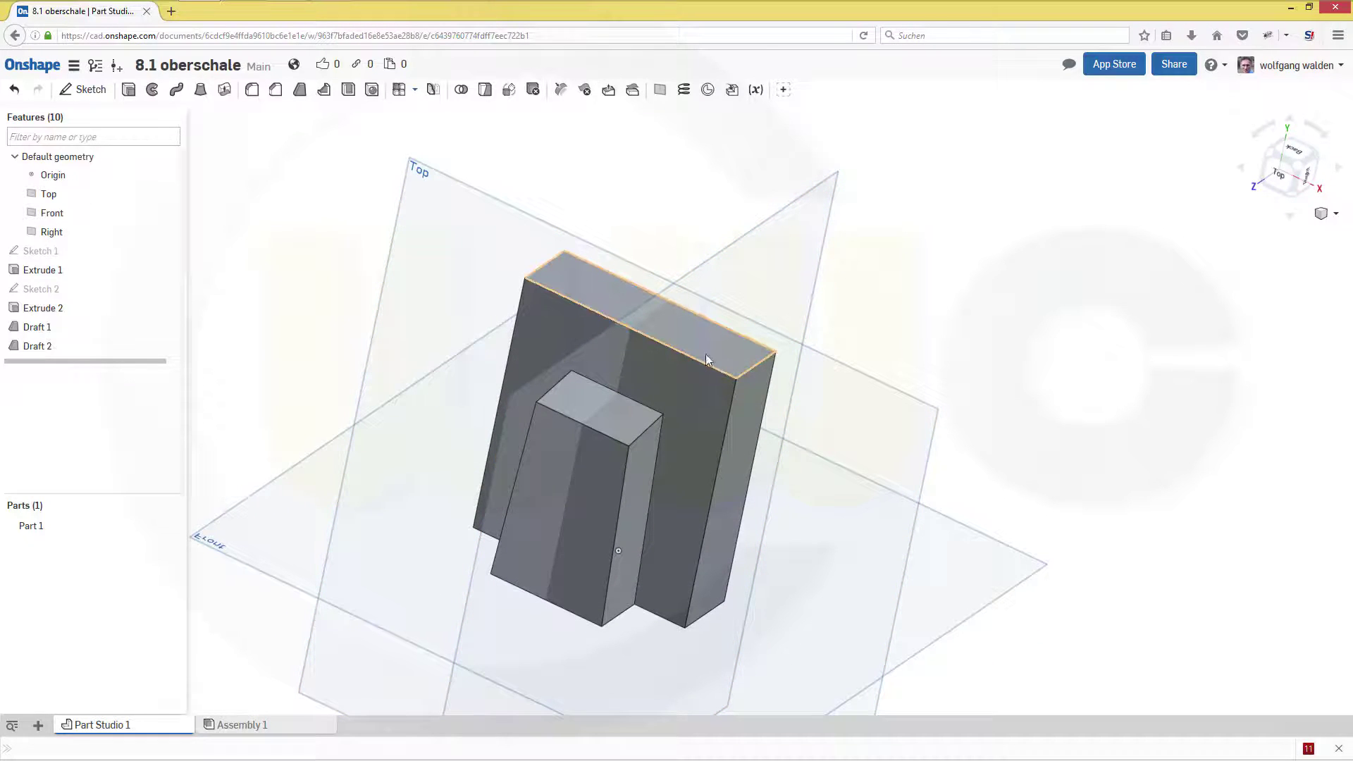
pyautogui.click(486, 97)
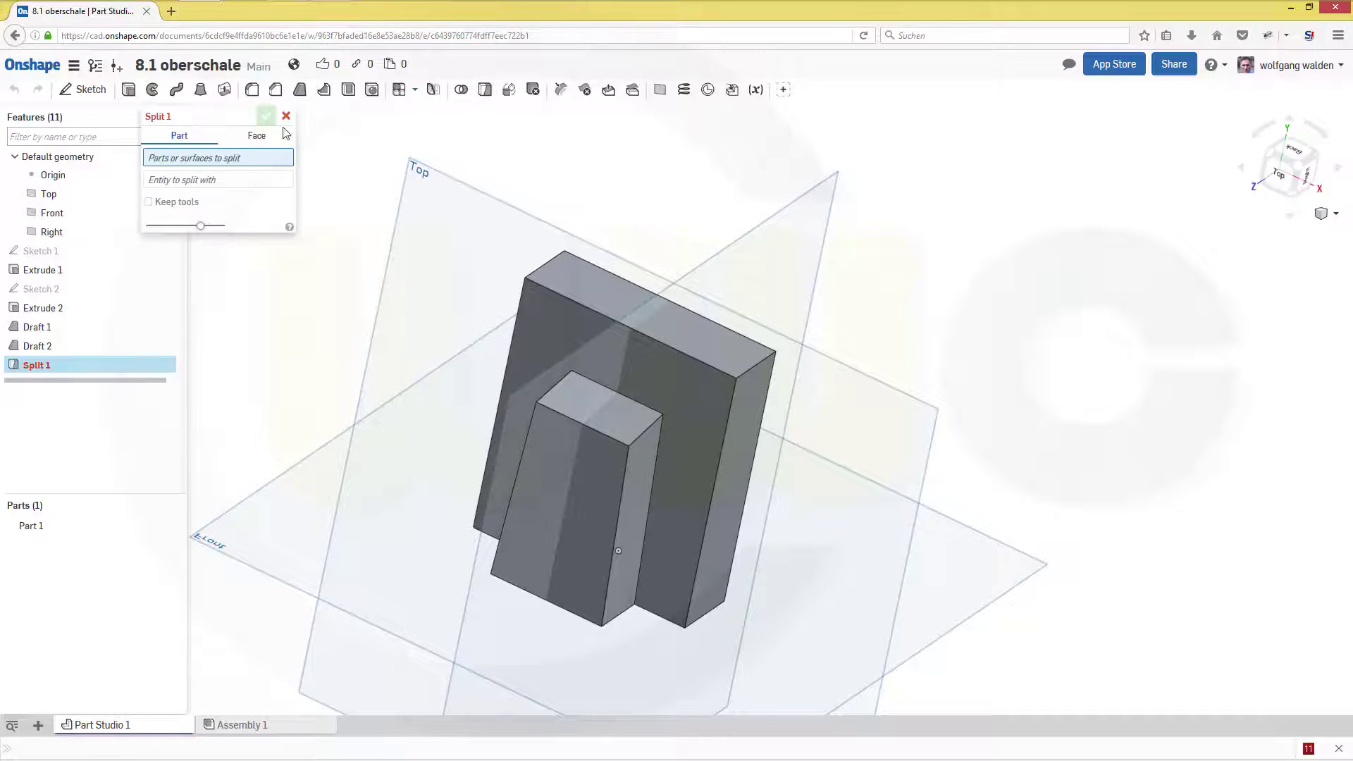
pyautogui.click(257, 135)
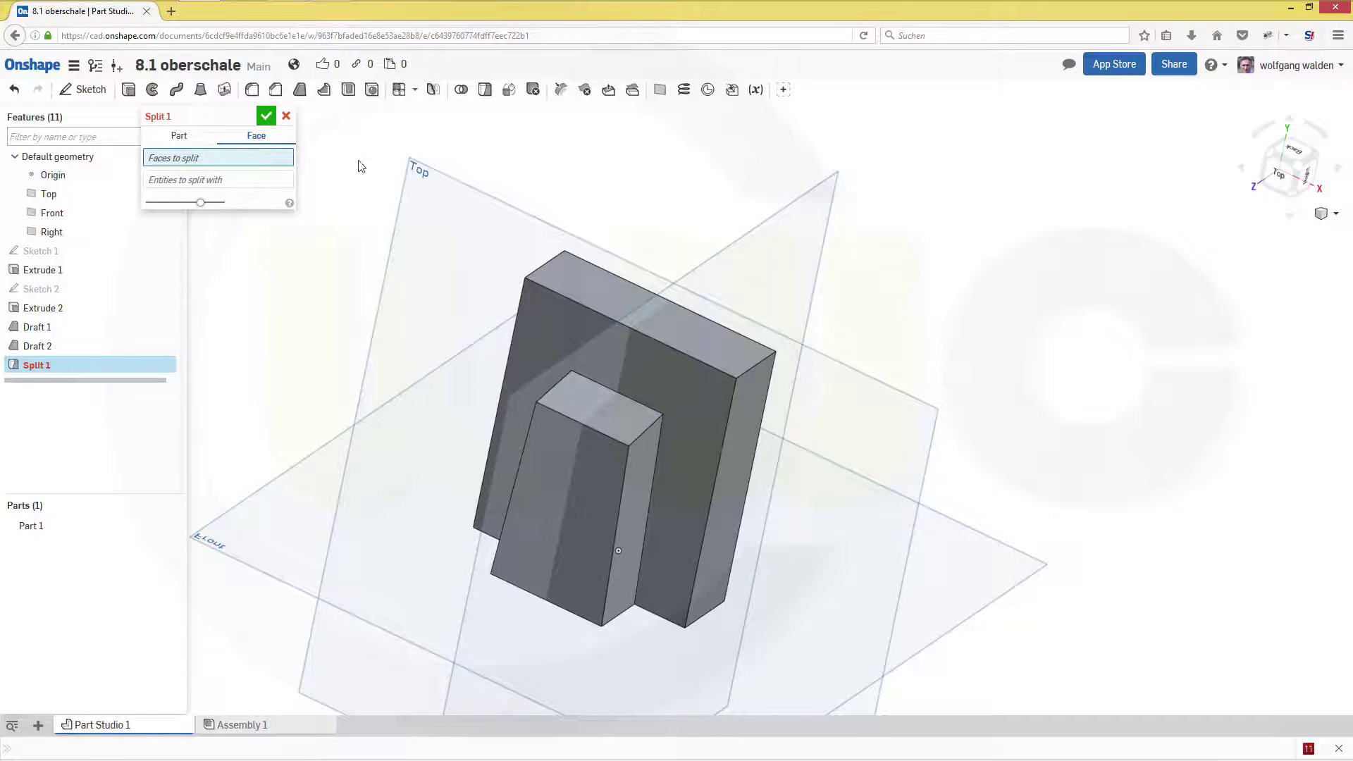
pyautogui.click(578, 282)
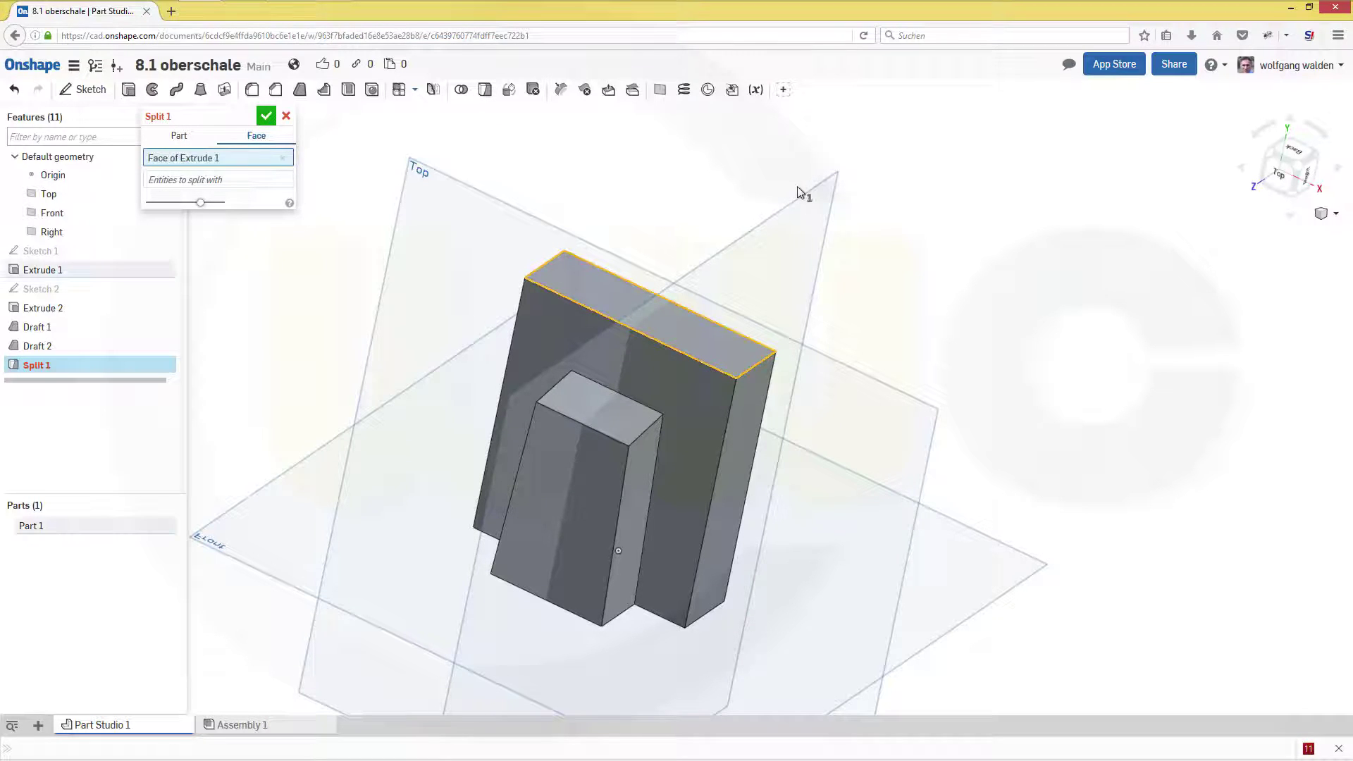
pyautogui.click(236, 180)
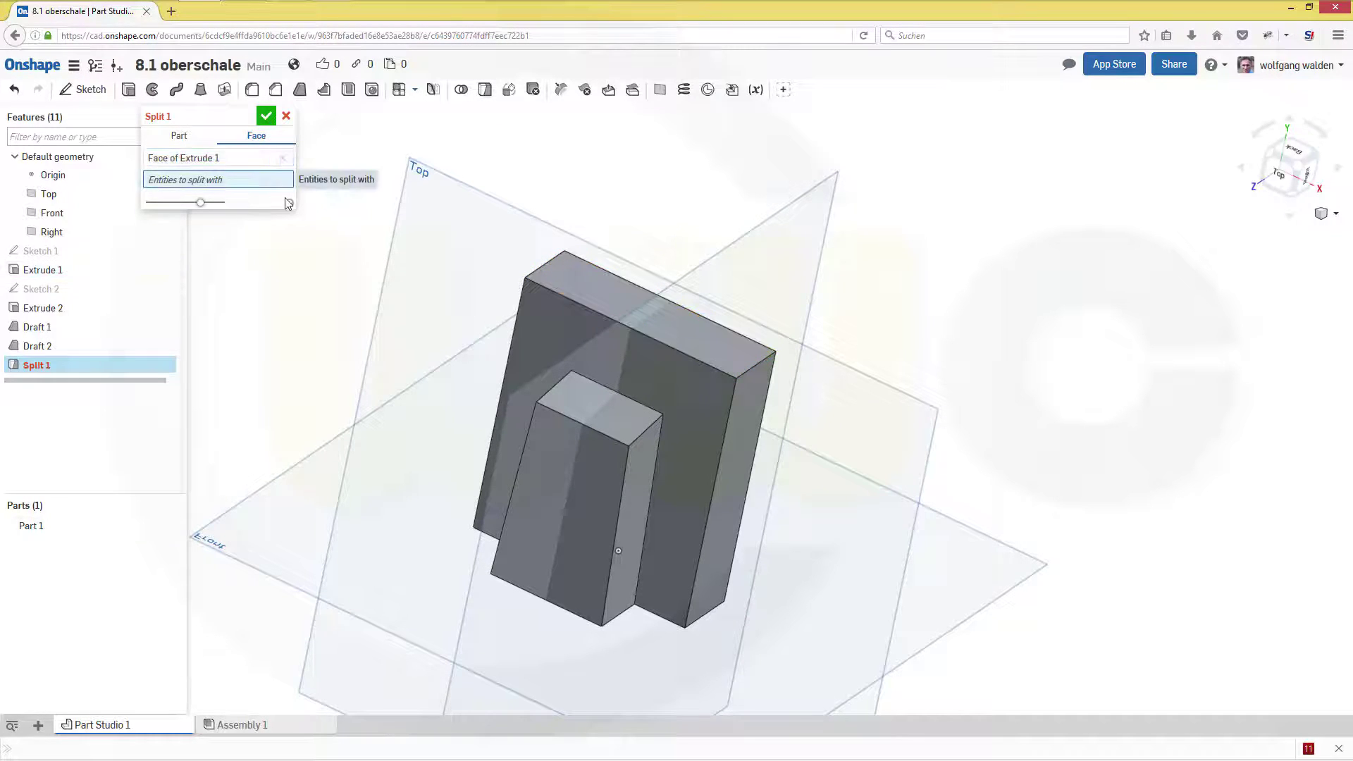
pyautogui.click(744, 246)
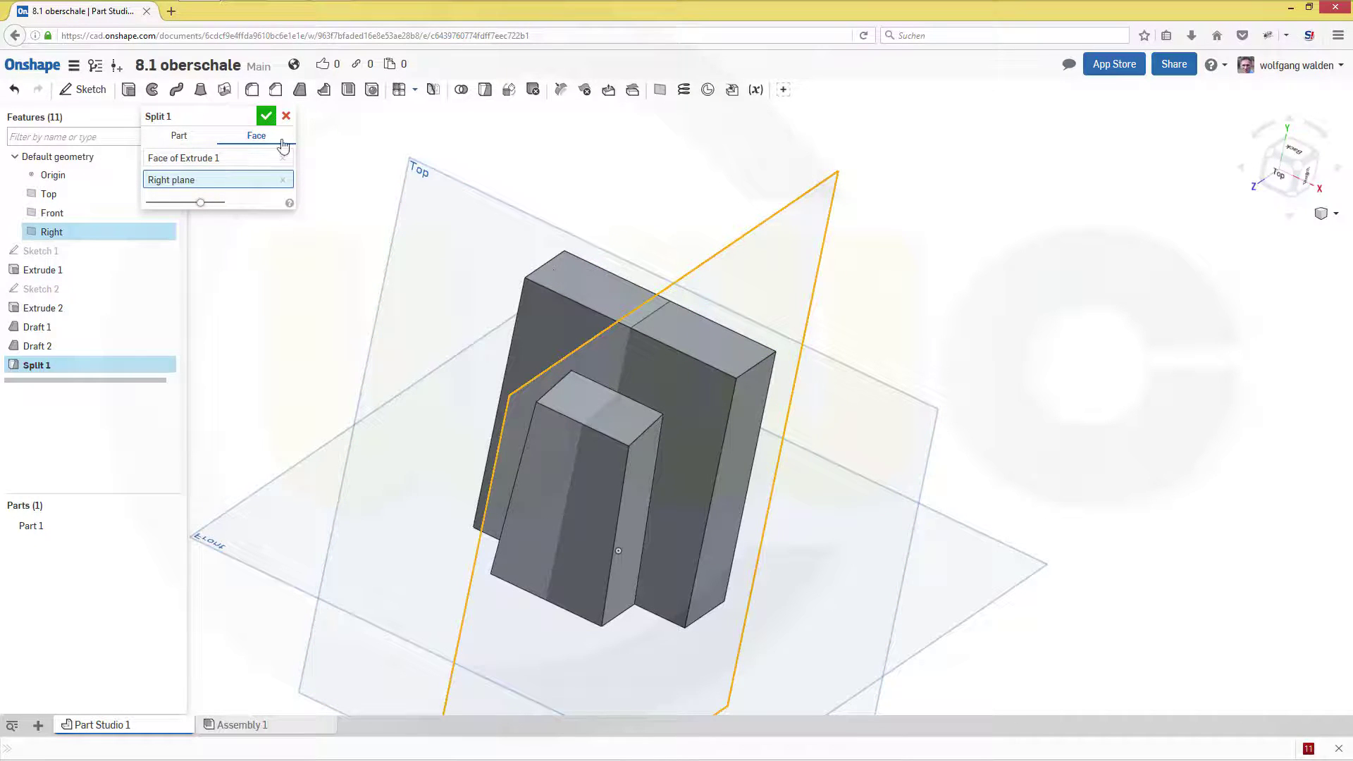
pyautogui.click(267, 117)
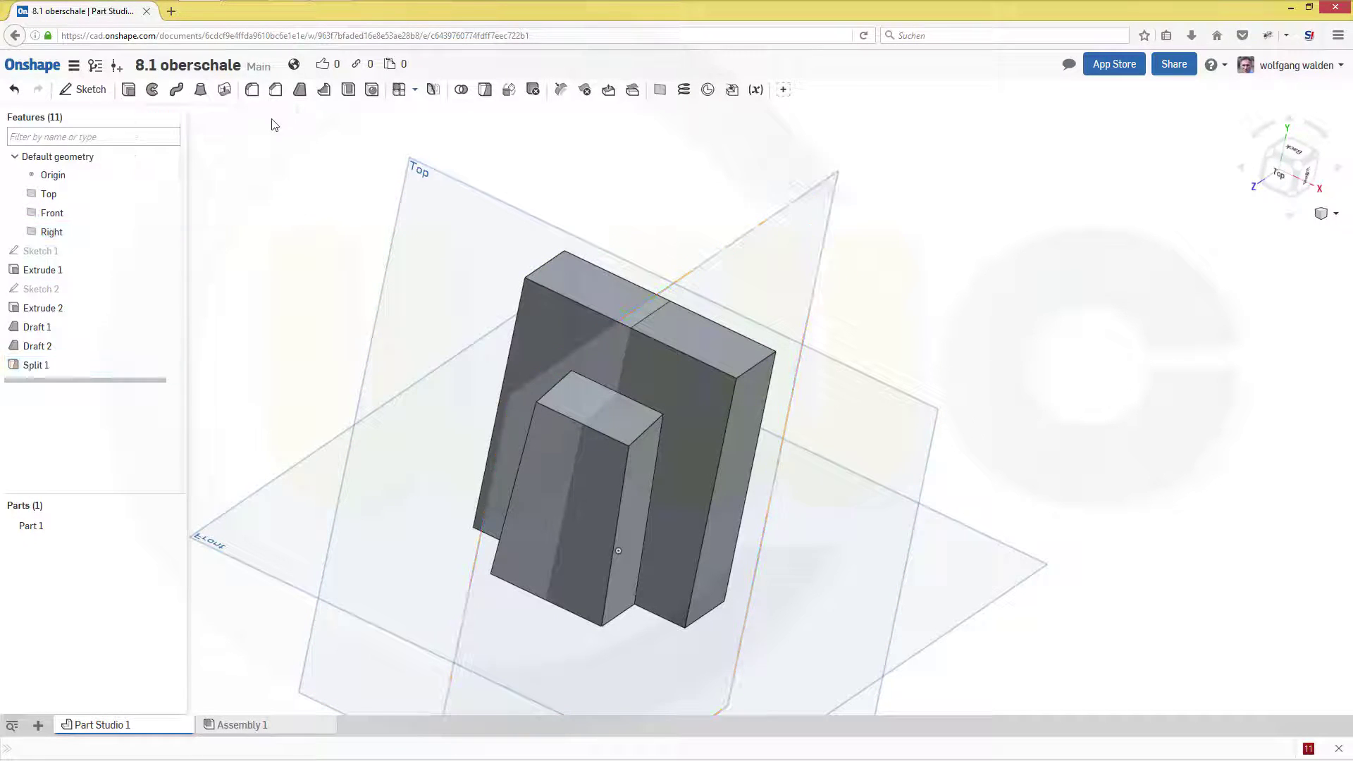
# Step: Draft the left half of the base block's split rear face inward by 5 degrees from the Right plane, without tangent propagation
pyautogui.moveTo(899, 271); pyautogui.dragTo(912, 247, button='right')
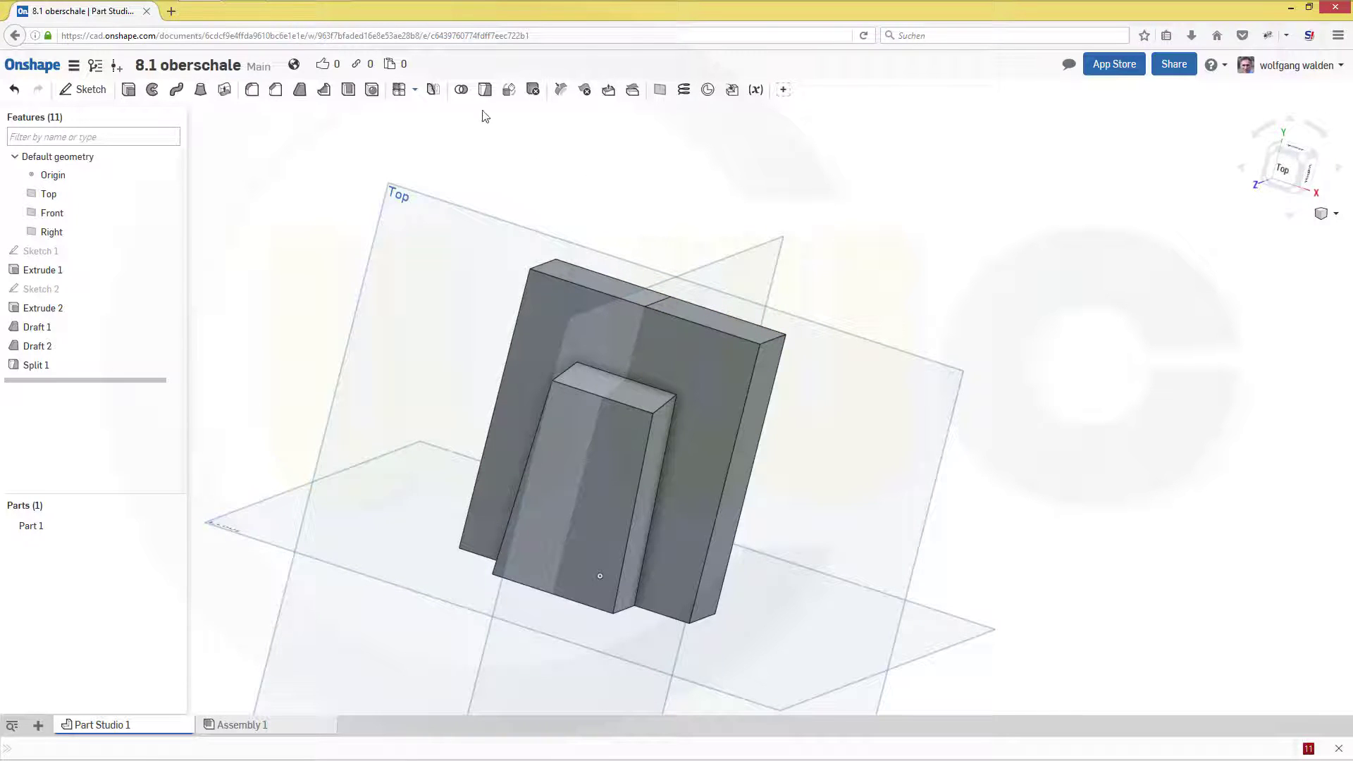
pyautogui.click(300, 90)
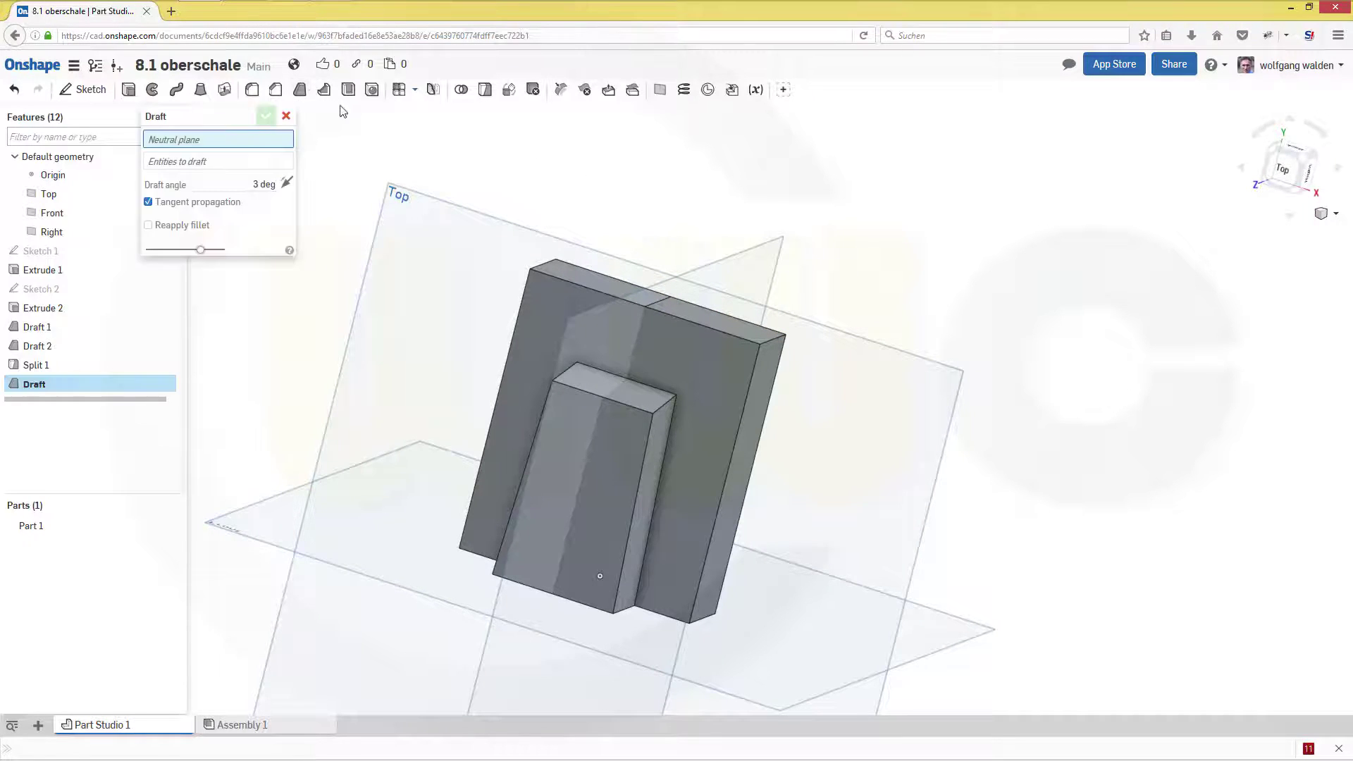
pyautogui.moveTo(505, 172); pyautogui.dragTo(590, 223, button='right')
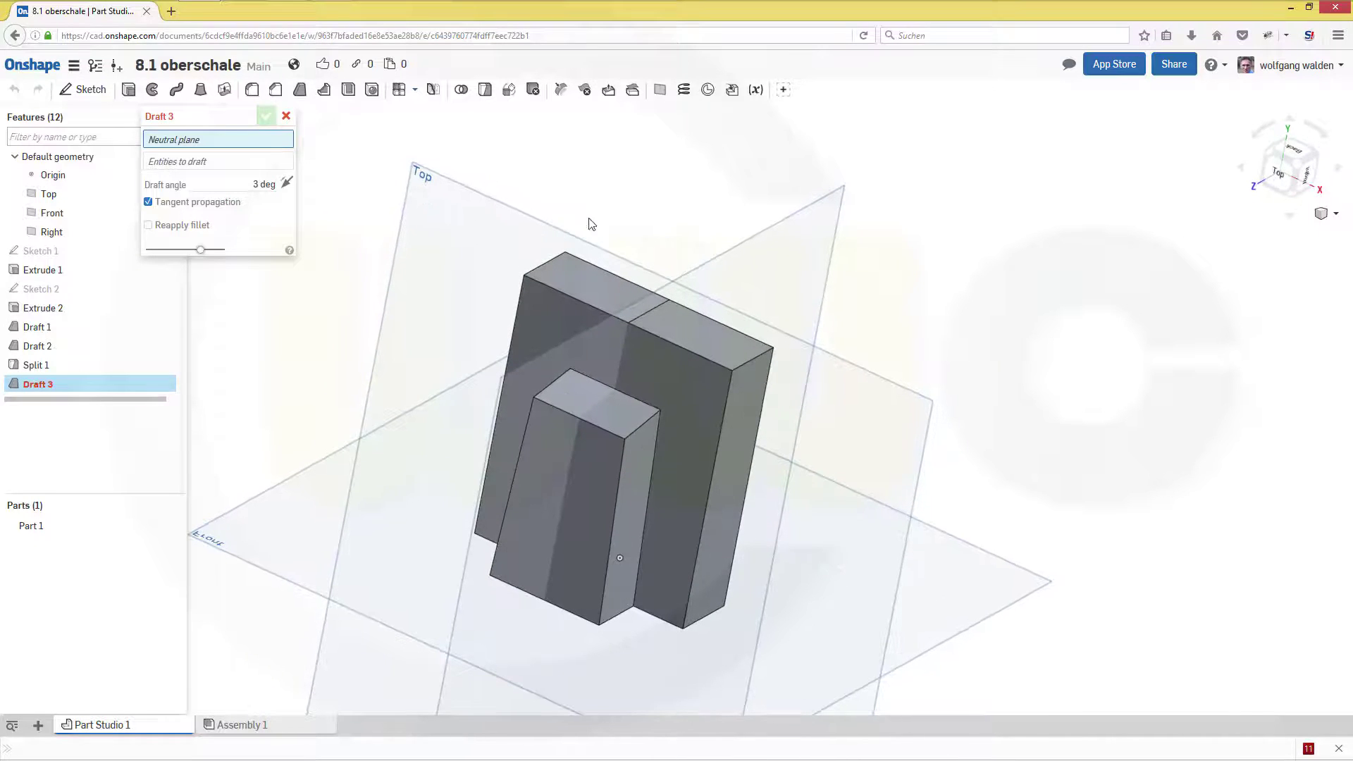
pyautogui.click(757, 241)
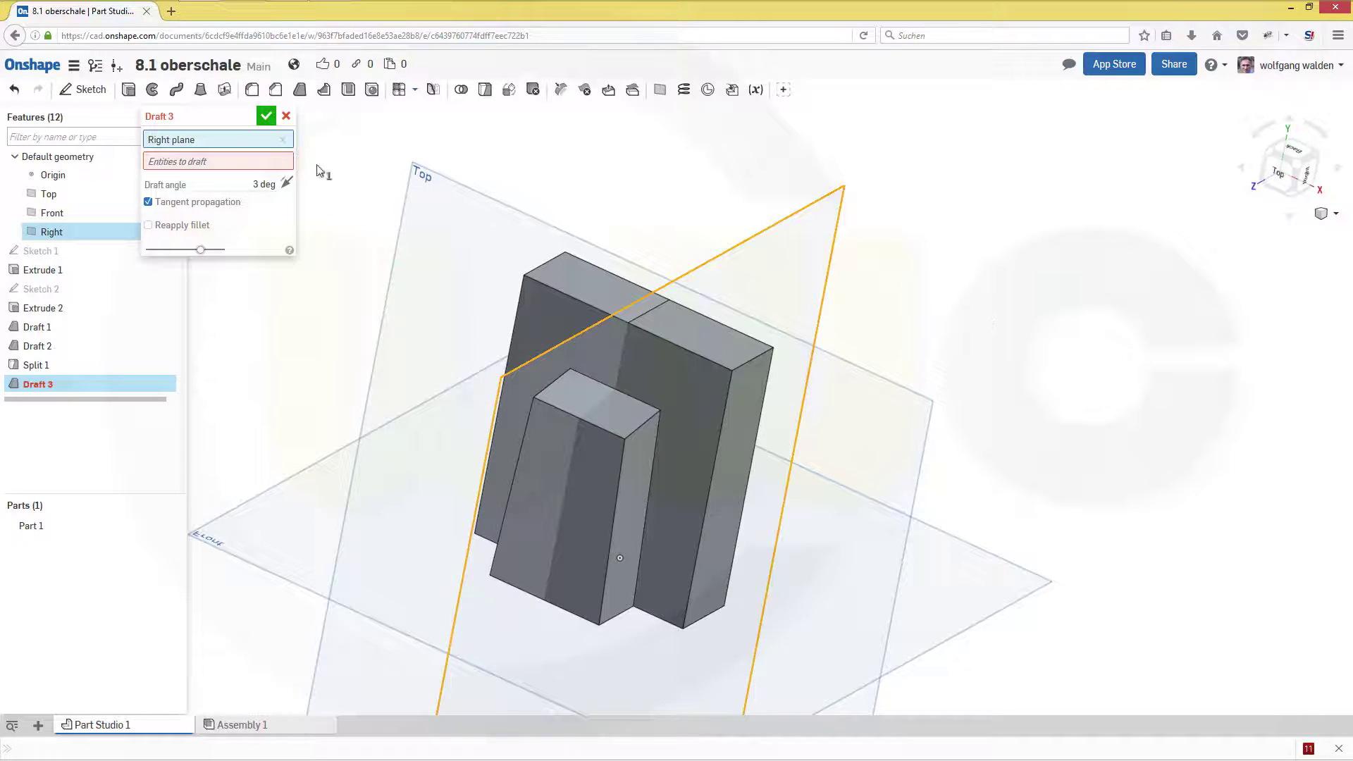
pyautogui.click(585, 282)
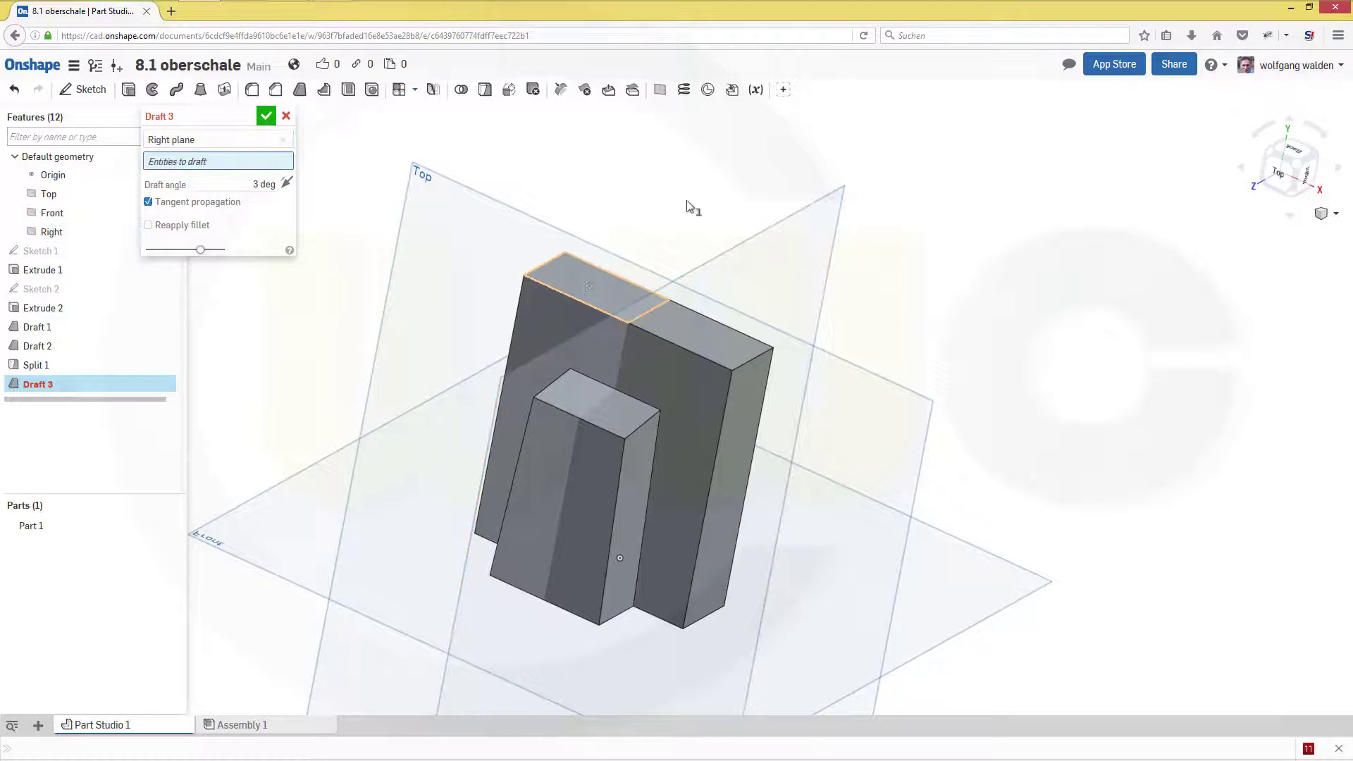
pyautogui.moveTo(682, 201); pyautogui.dragTo(712, 185, button='right')
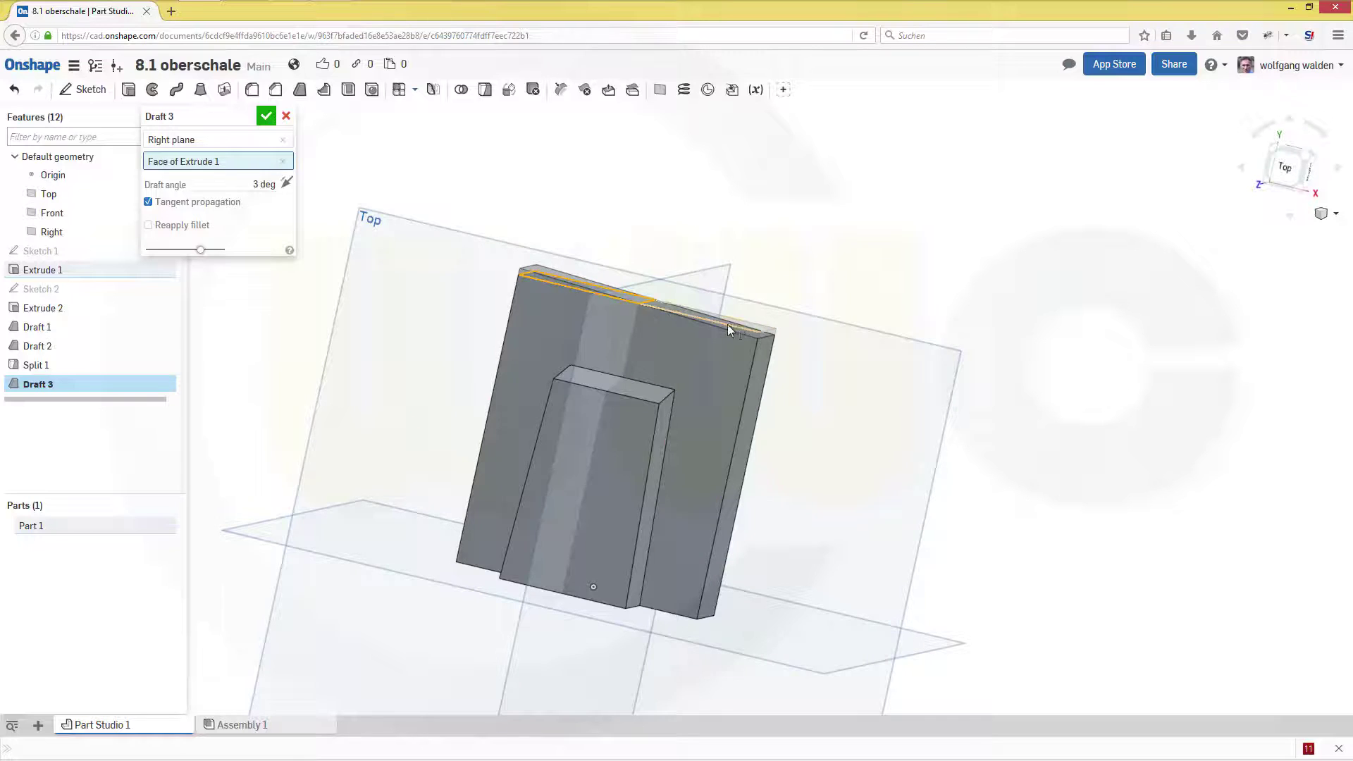
pyautogui.click(149, 202)
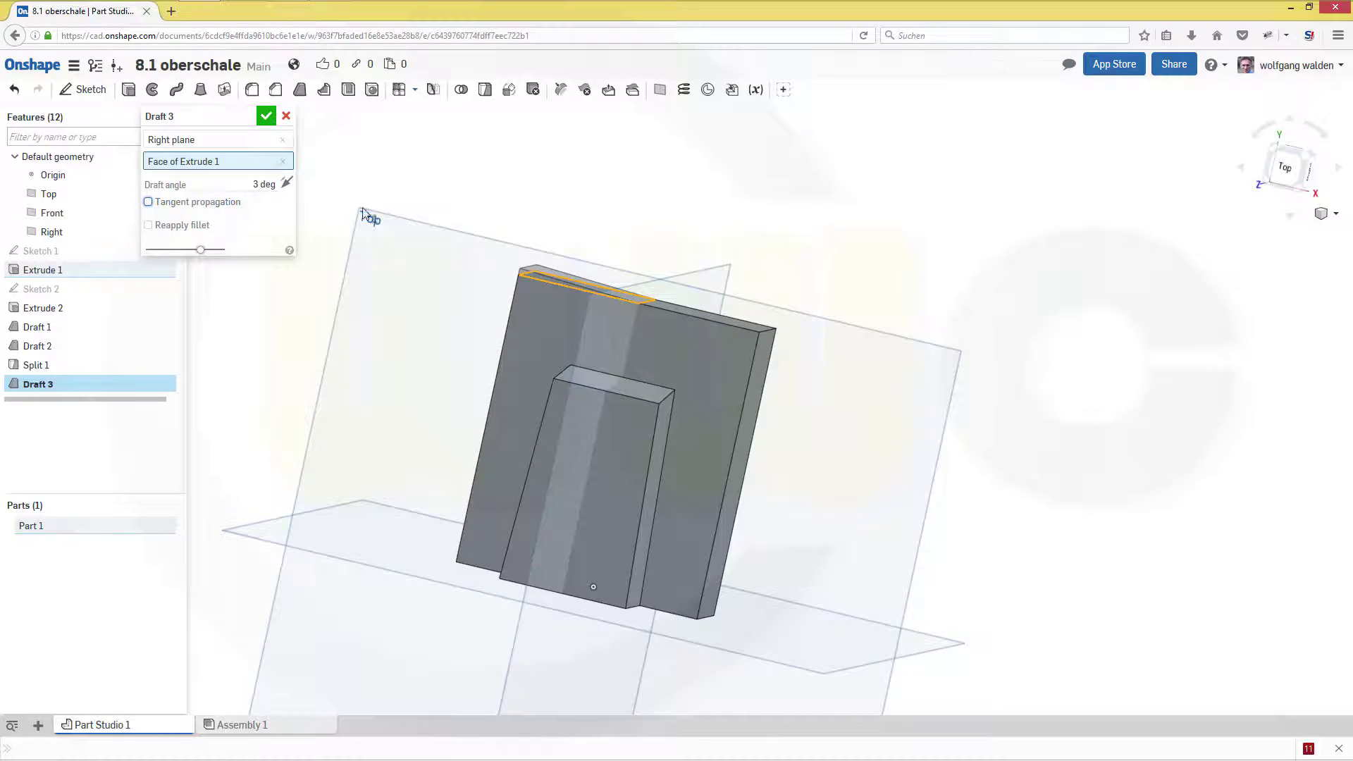
pyautogui.moveTo(542, 190)
pyautogui.mouseDown(button='right')
pyautogui.moveTo(568, 190)
pyautogui.moveTo(550, 193)
pyautogui.mouseUp(button='right')
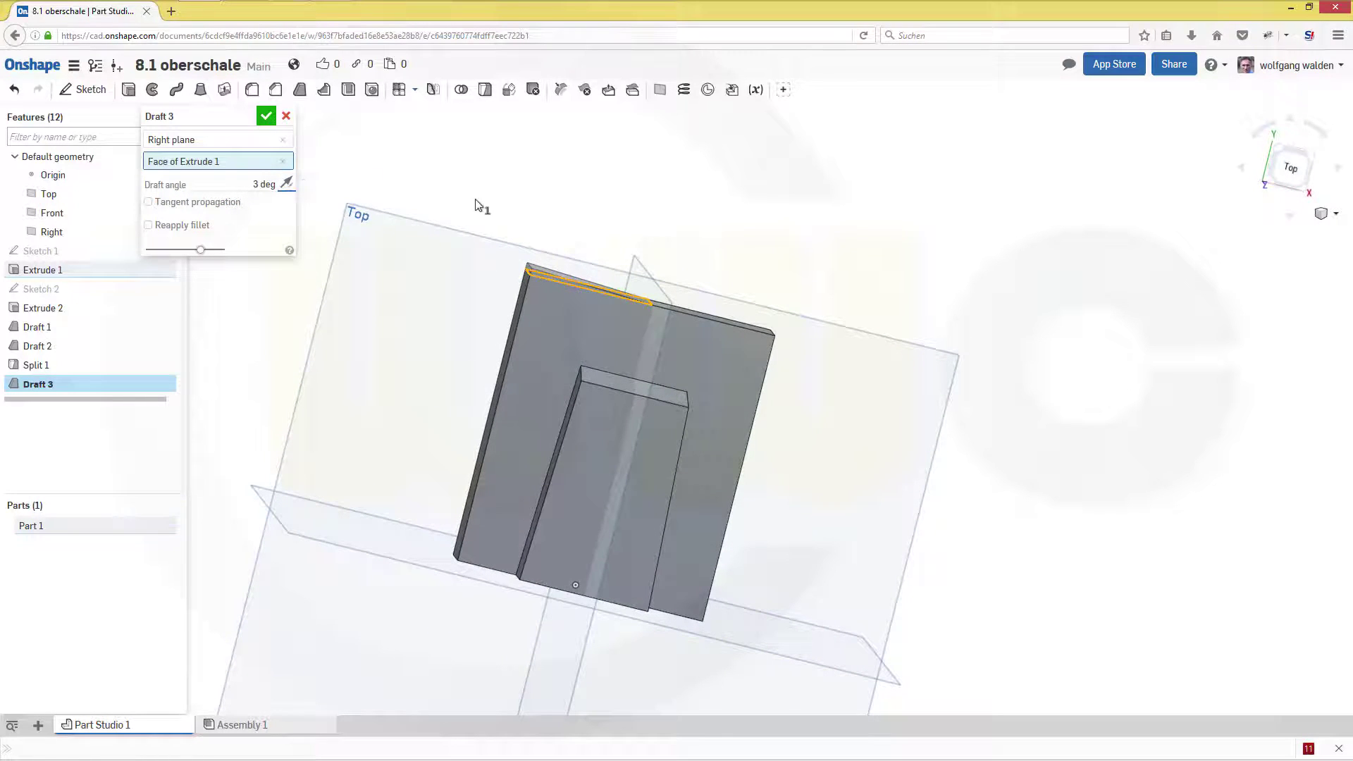
pyautogui.click(265, 184)
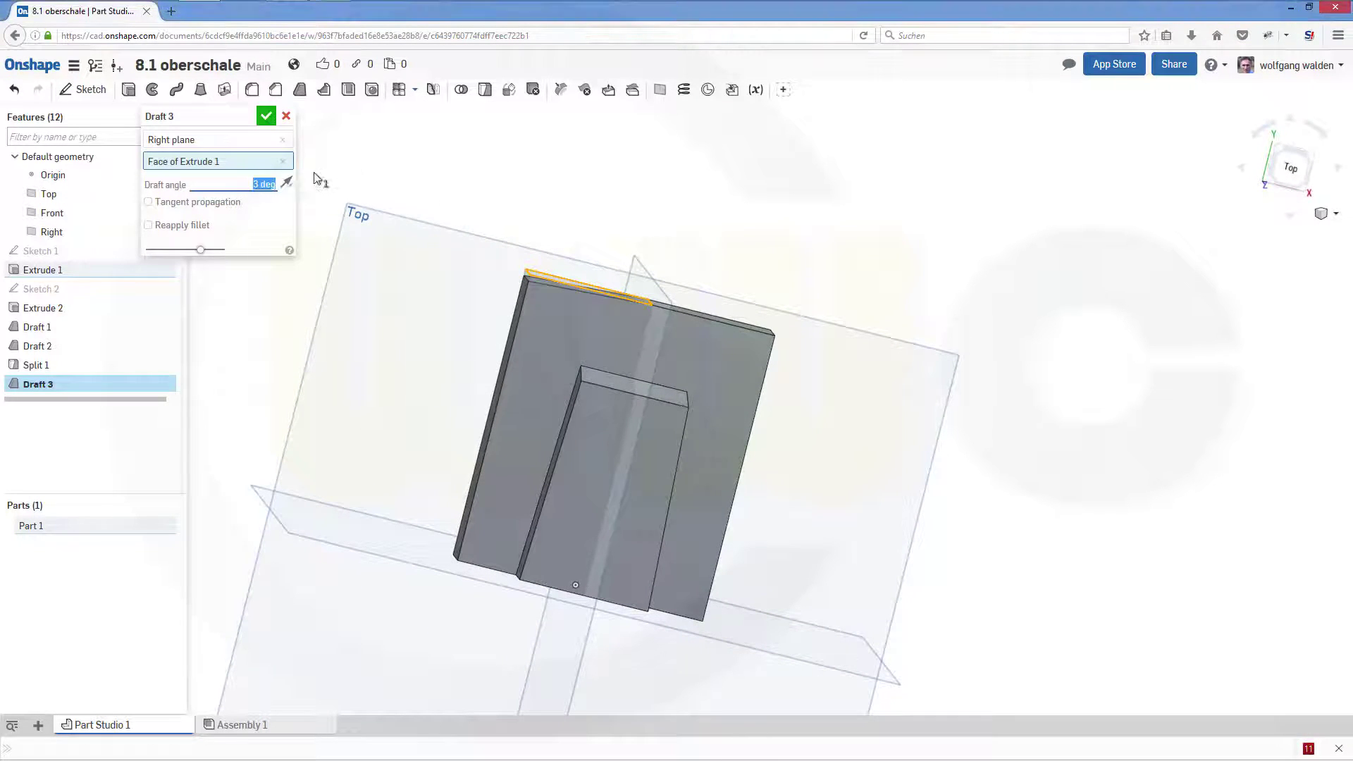
pyautogui.press('Return')
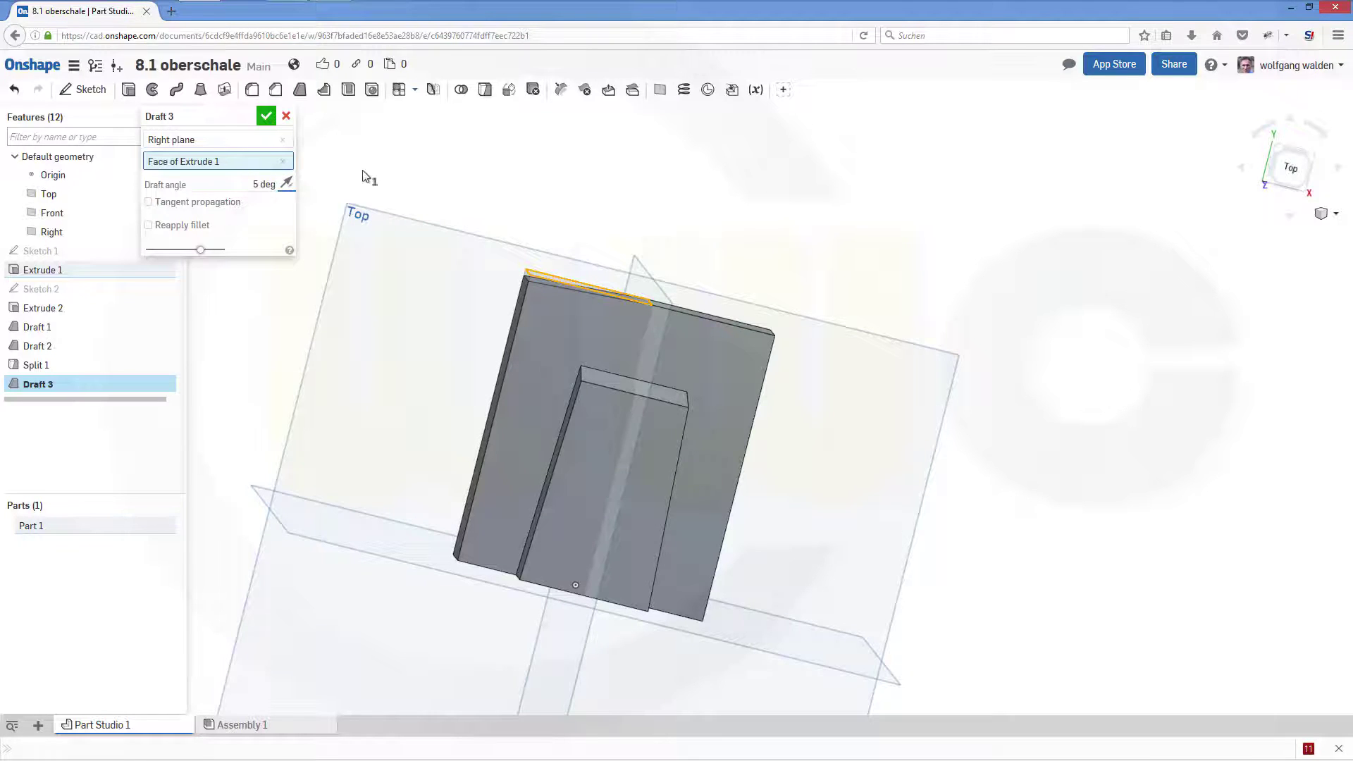
pyautogui.click(266, 117)
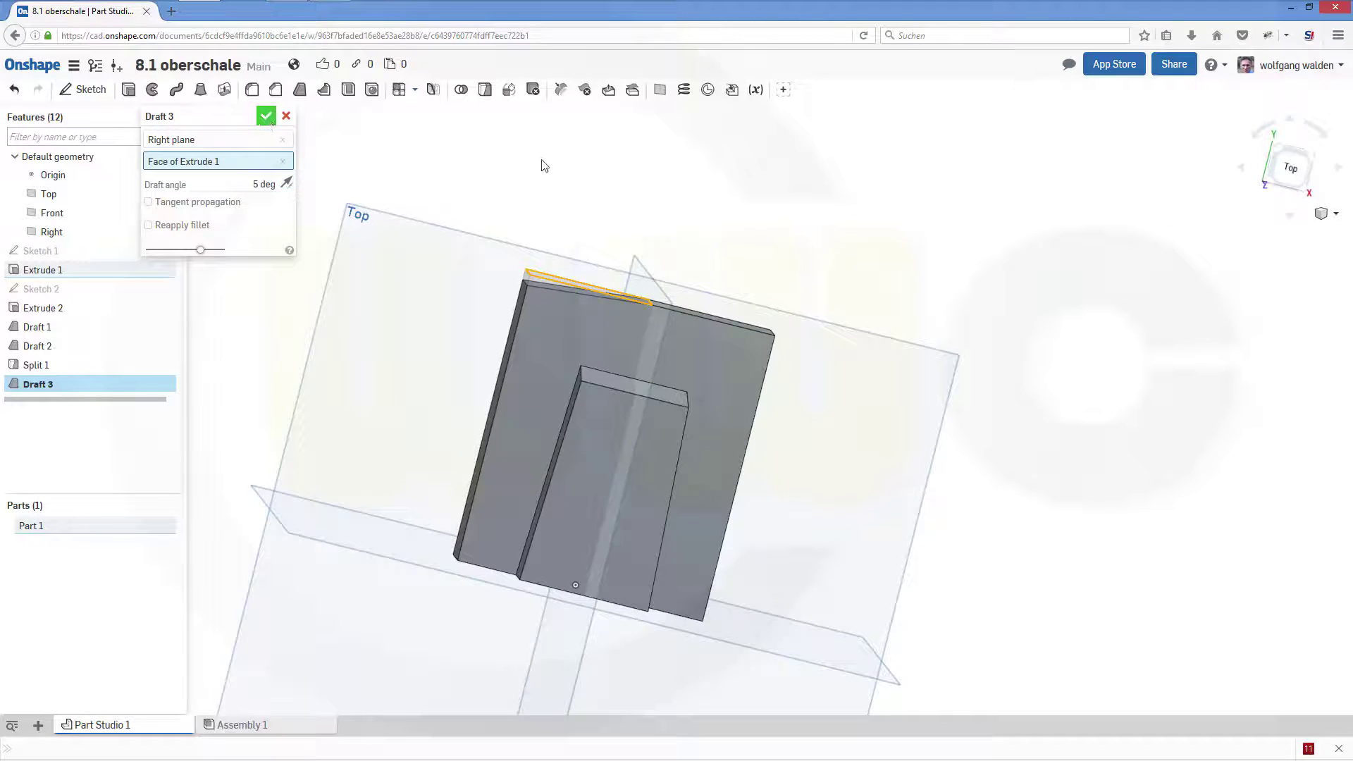
# Step: Draft the right half of the base block's split rear face inward by 5 degrees, using the Right plane as the neutral plane
pyautogui.hotkey('shift', '7')
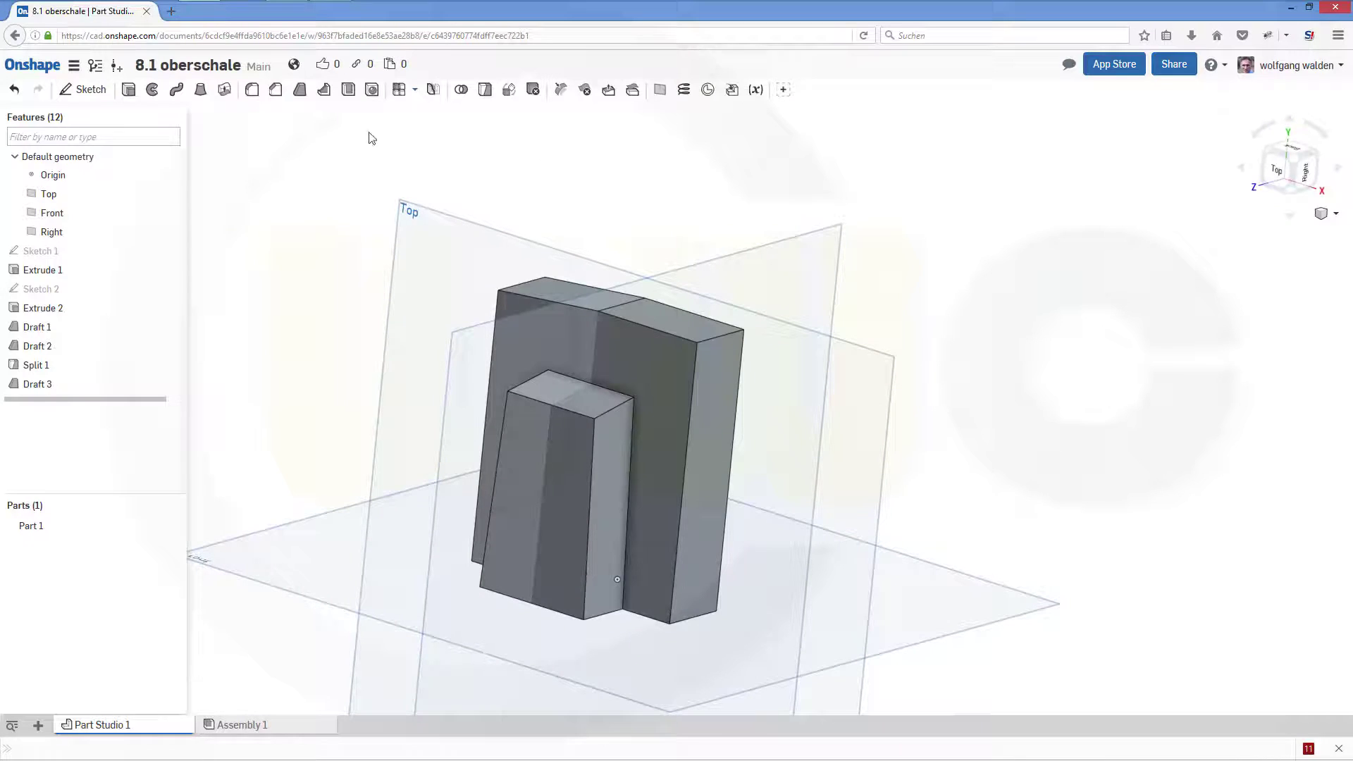
pyautogui.click(300, 89)
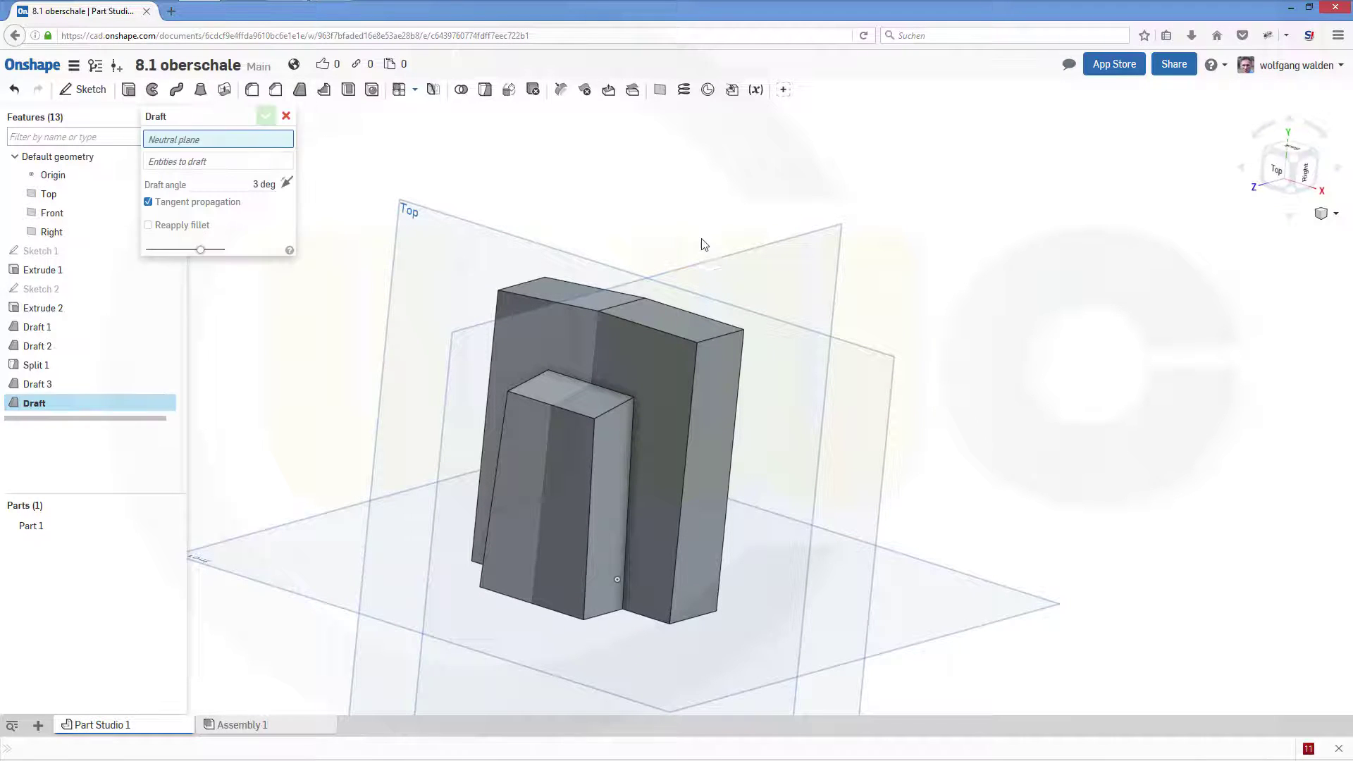
pyautogui.click(689, 328)
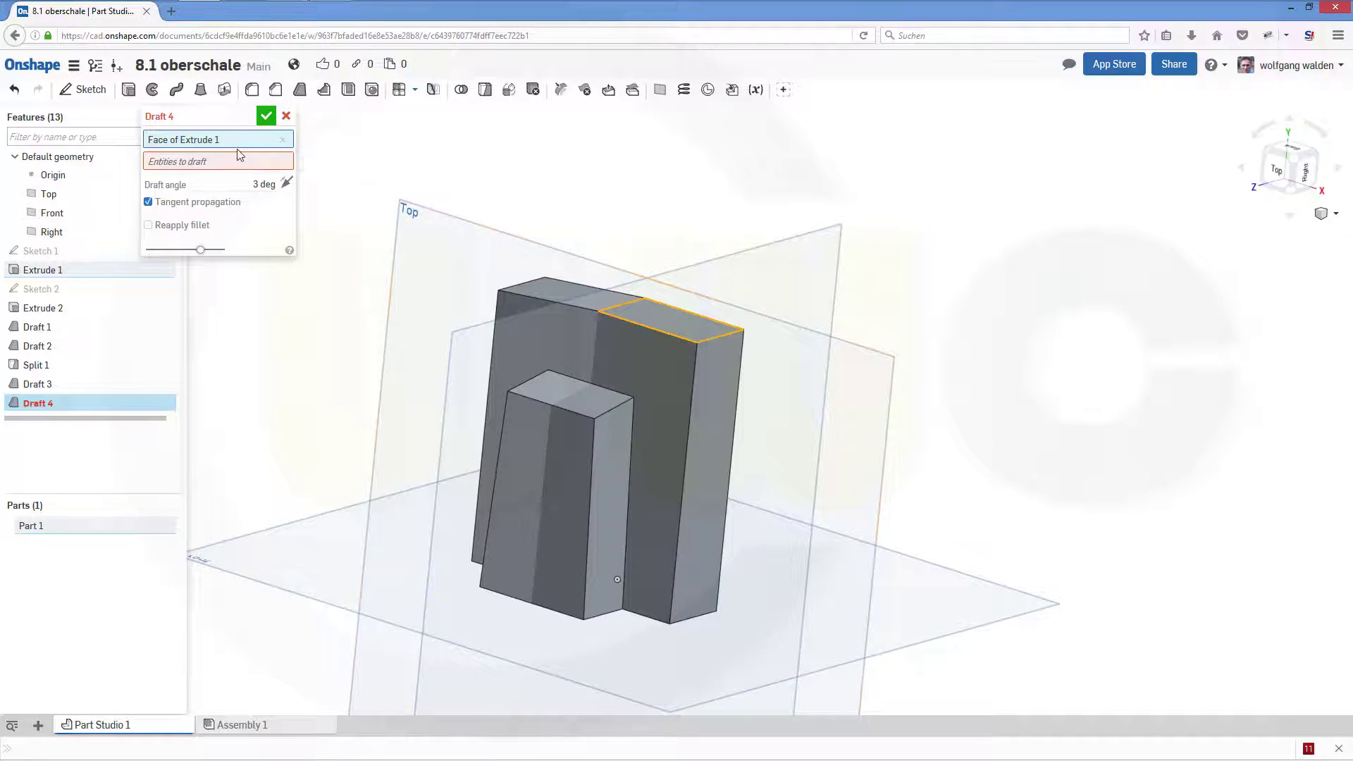
pyautogui.click(731, 265)
pyautogui.click(693, 332)
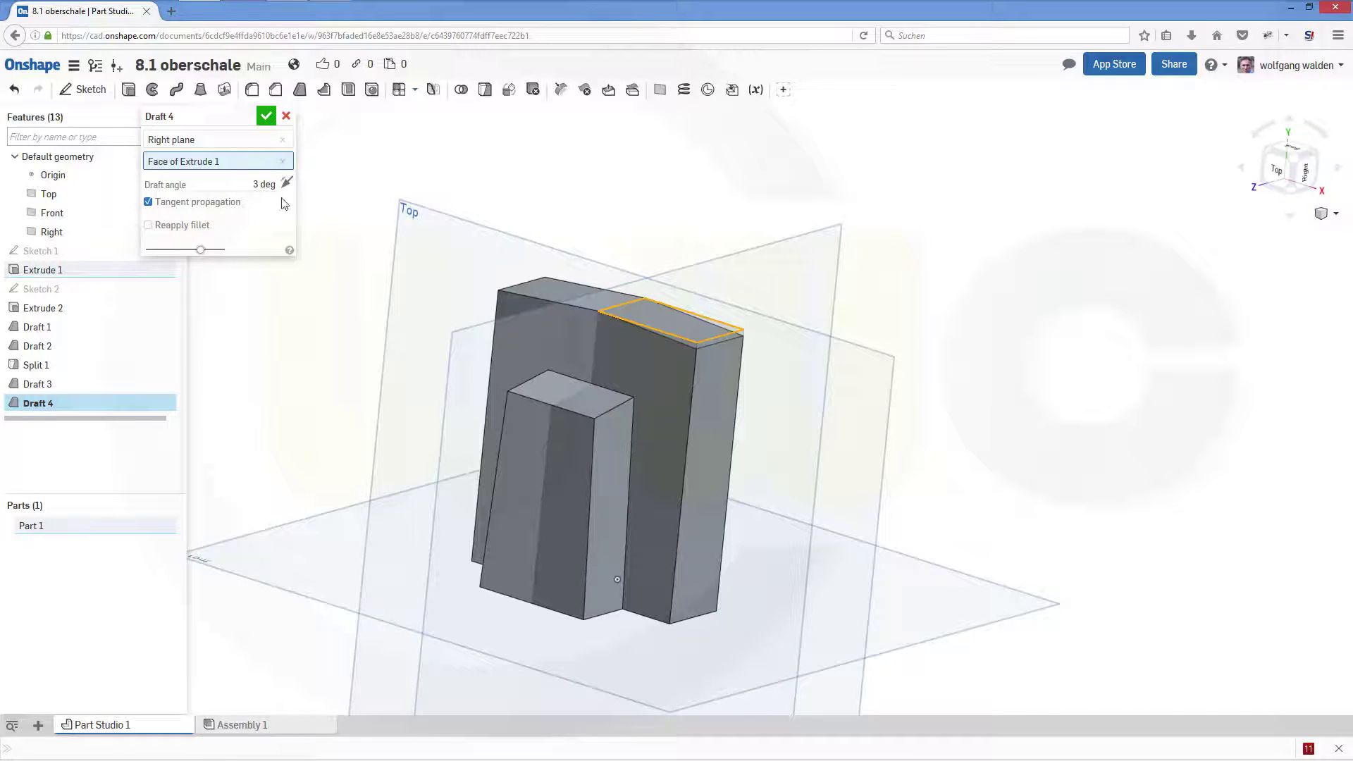
pyautogui.click(246, 183)
pyautogui.write('5')
pyautogui.press('Return')
pyautogui.moveTo(902, 310); pyautogui.dragTo(949, 293, button='right')
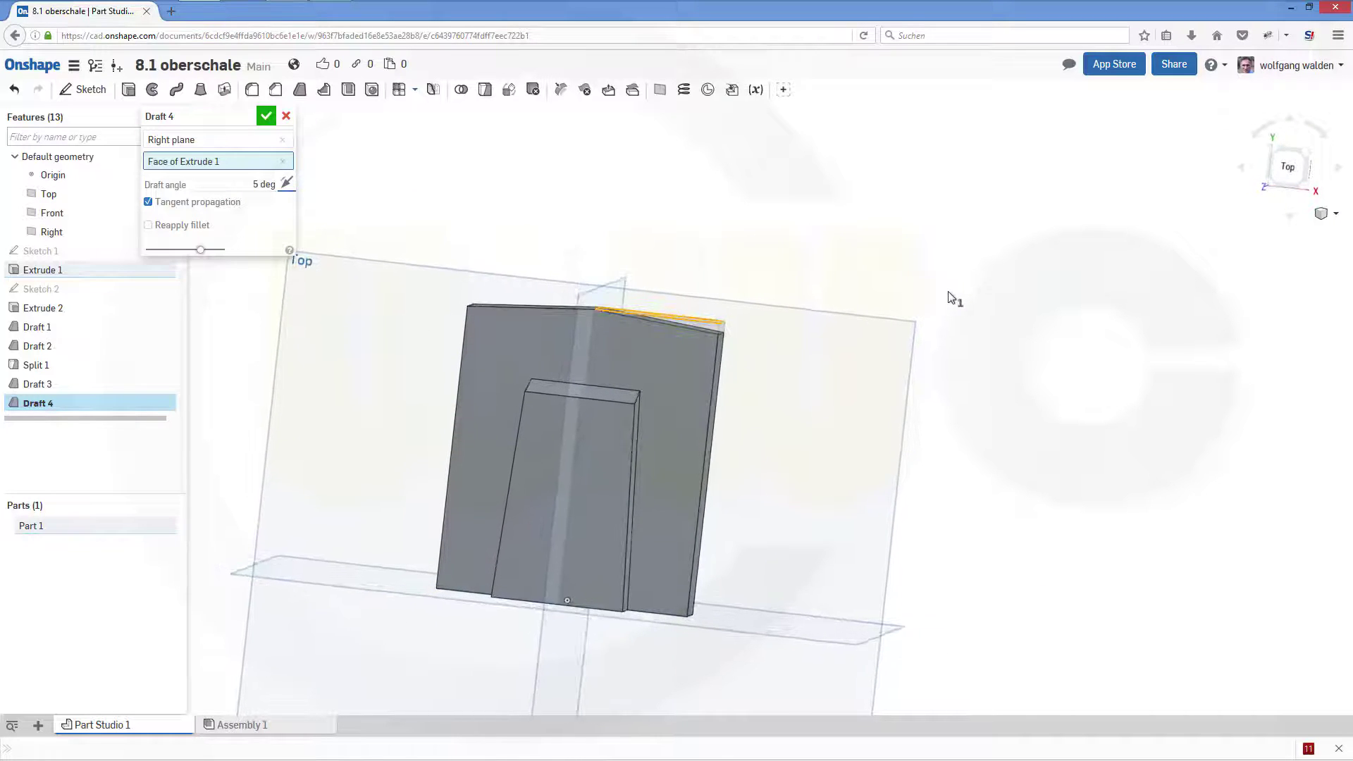
pyautogui.click(266, 116)
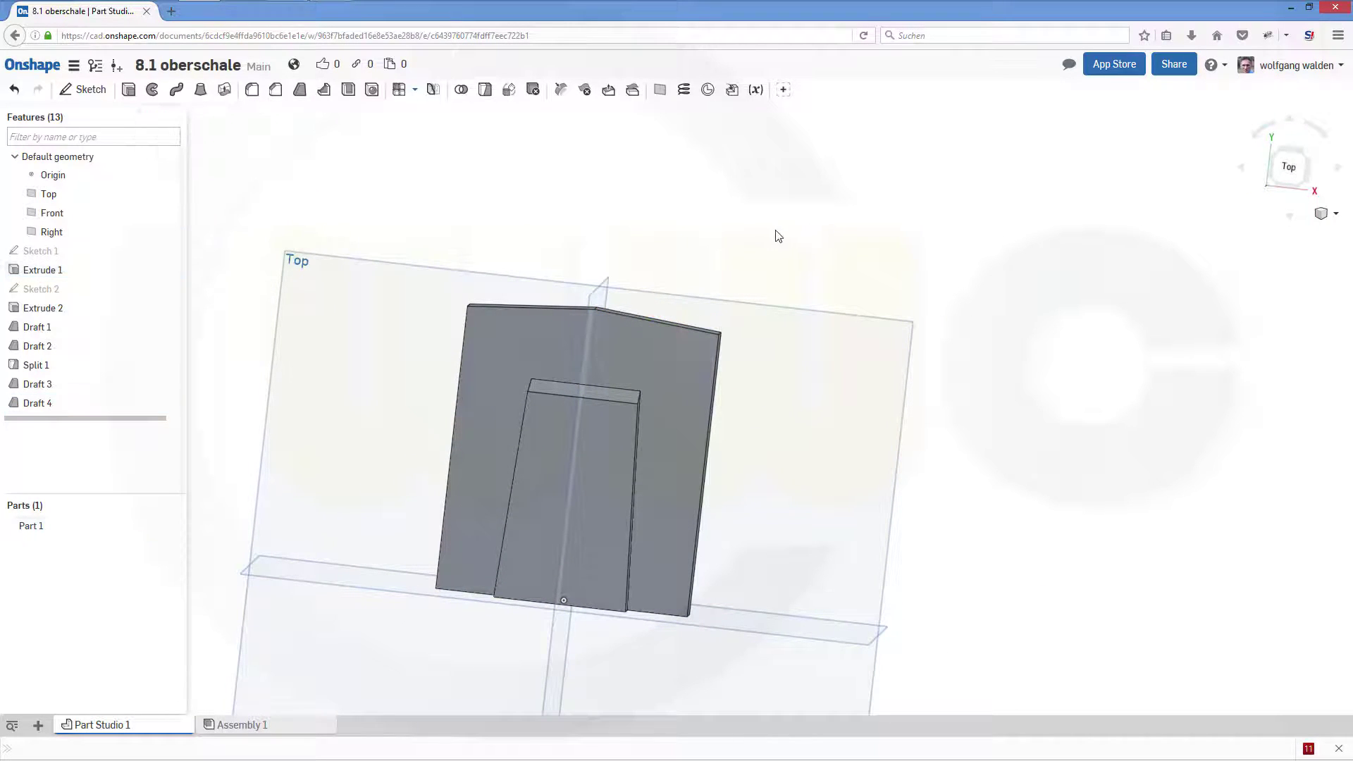
# Step: Create a plane offset 50 mm from the Front plane towards the base block's rear end
pyautogui.moveTo(768, 251); pyautogui.dragTo(684, 303, button='right')
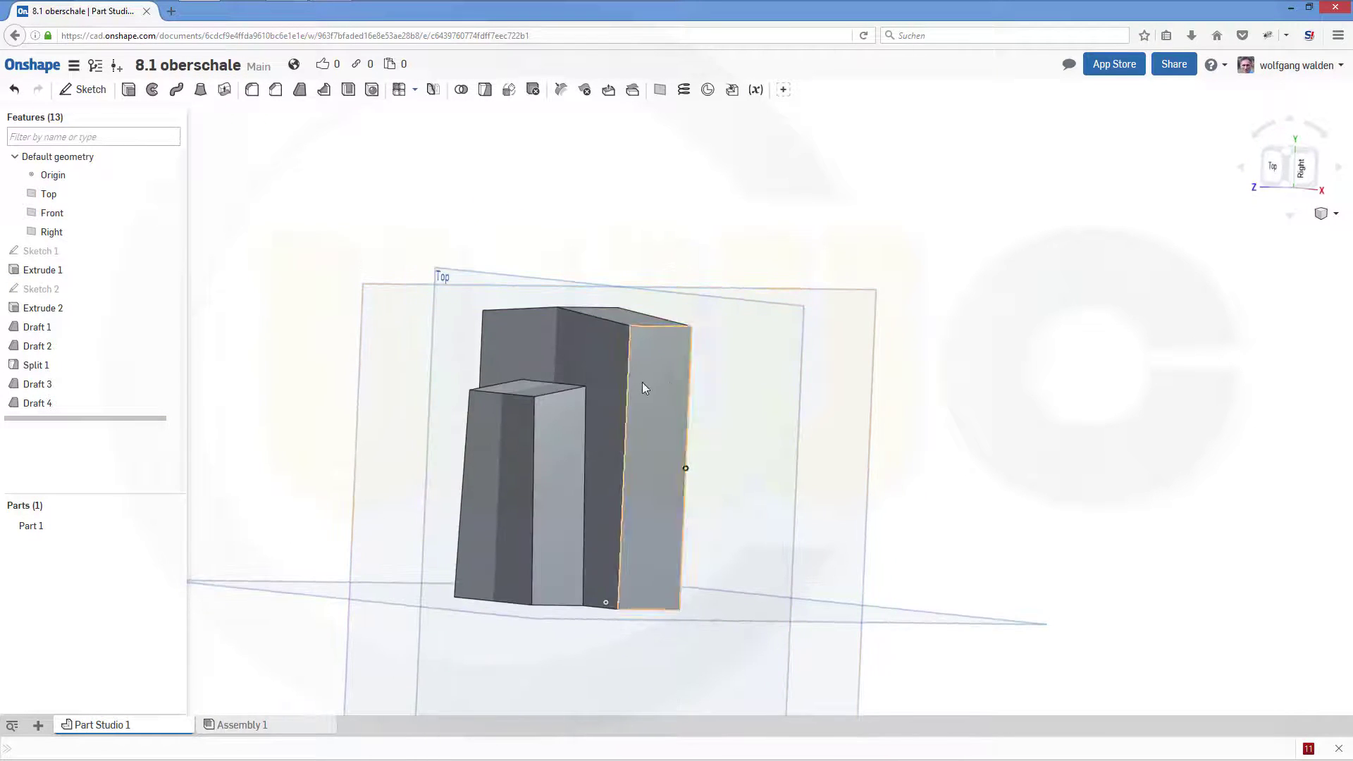
pyautogui.moveTo(546, 281); pyautogui.dragTo(465, 407, button='right')
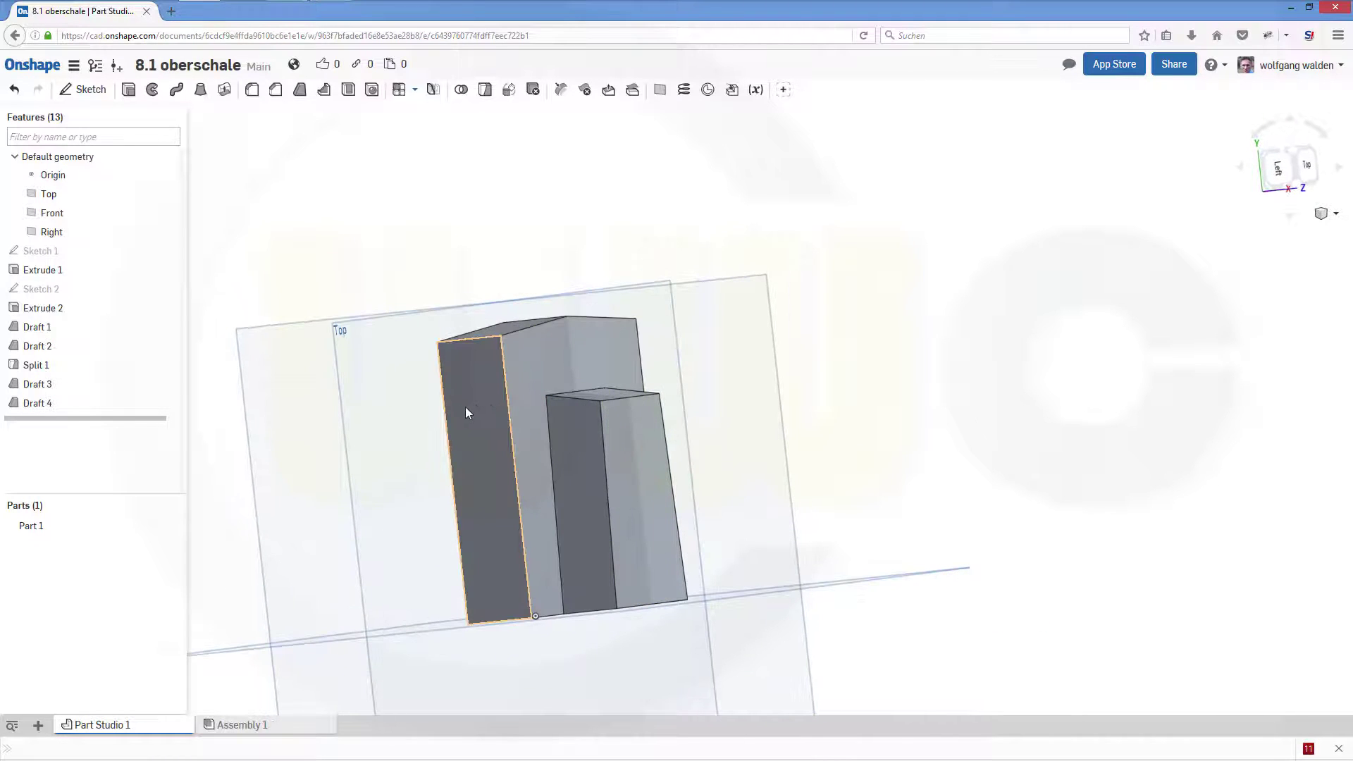
pyautogui.moveTo(861, 374); pyautogui.dragTo(743, 365, button='right')
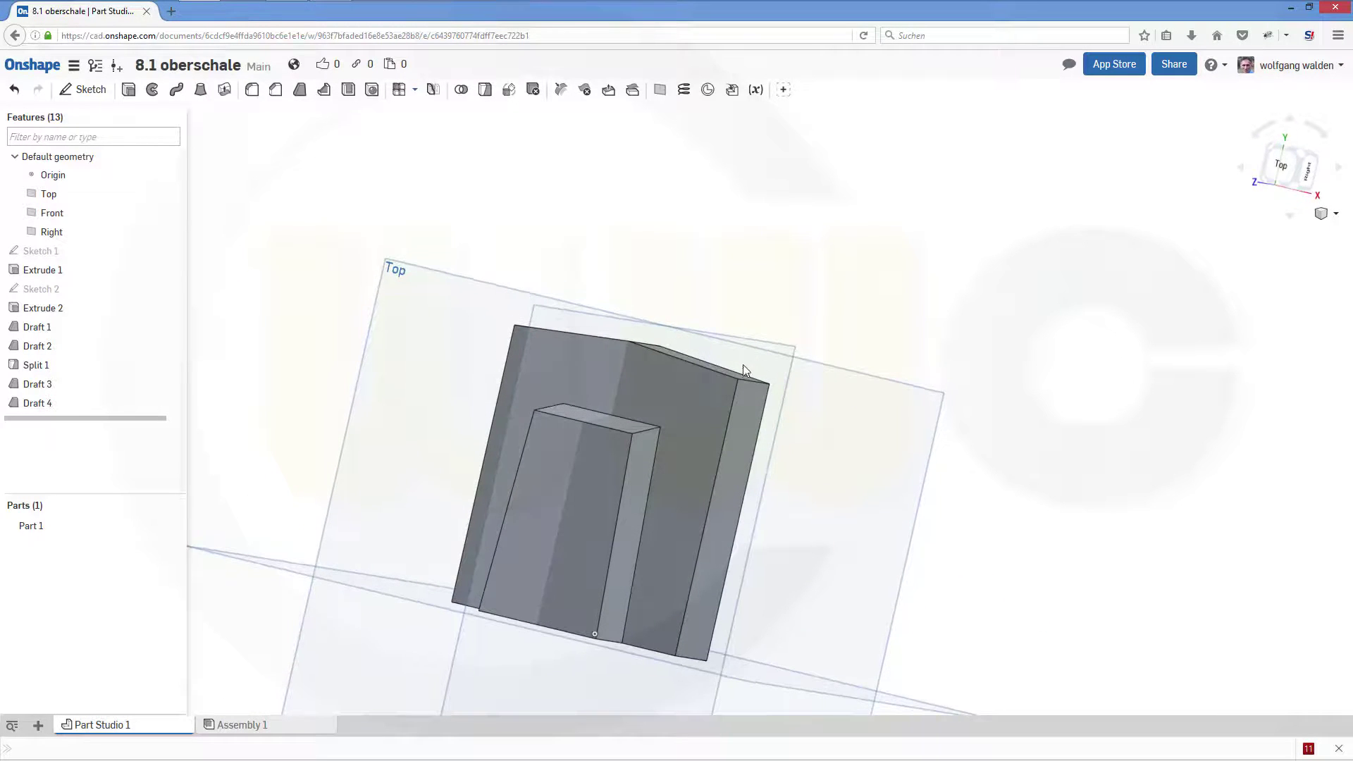
pyautogui.click(661, 92)
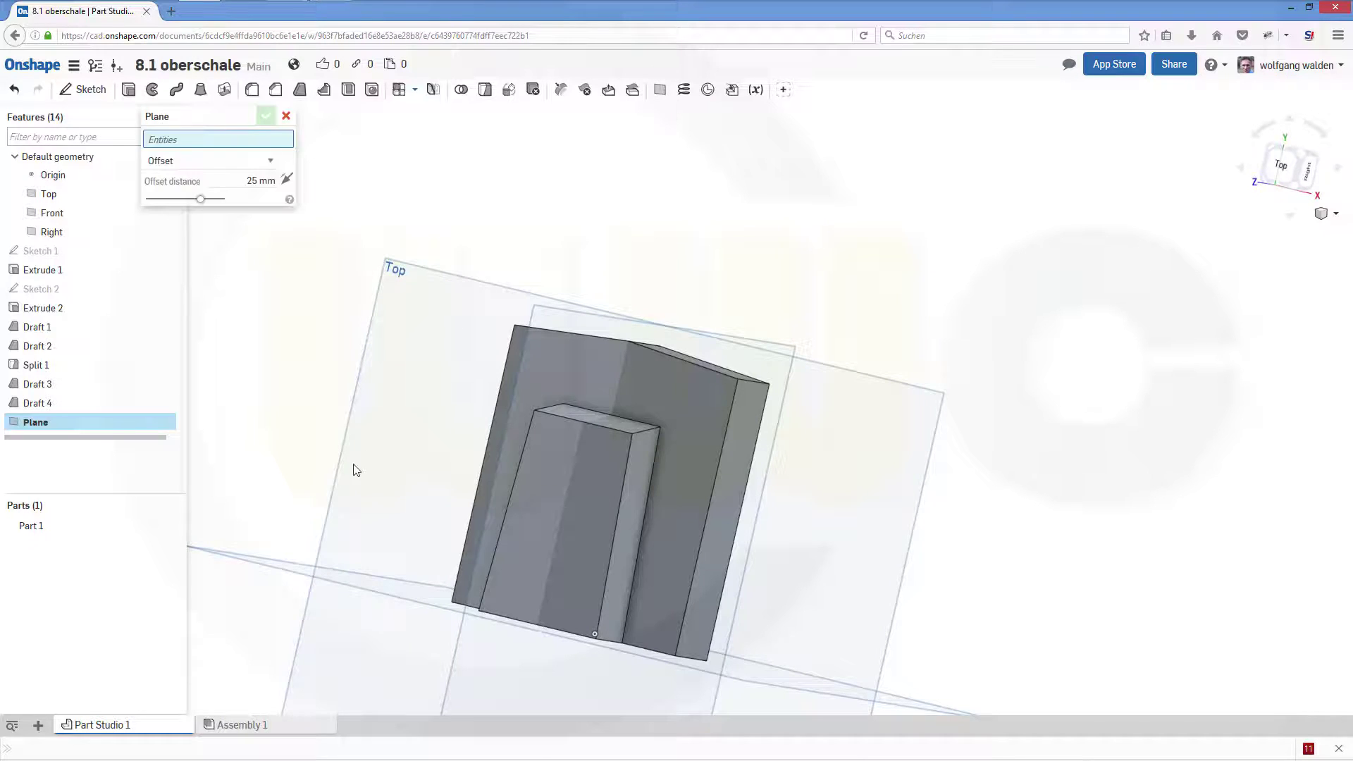
pyautogui.click(303, 511)
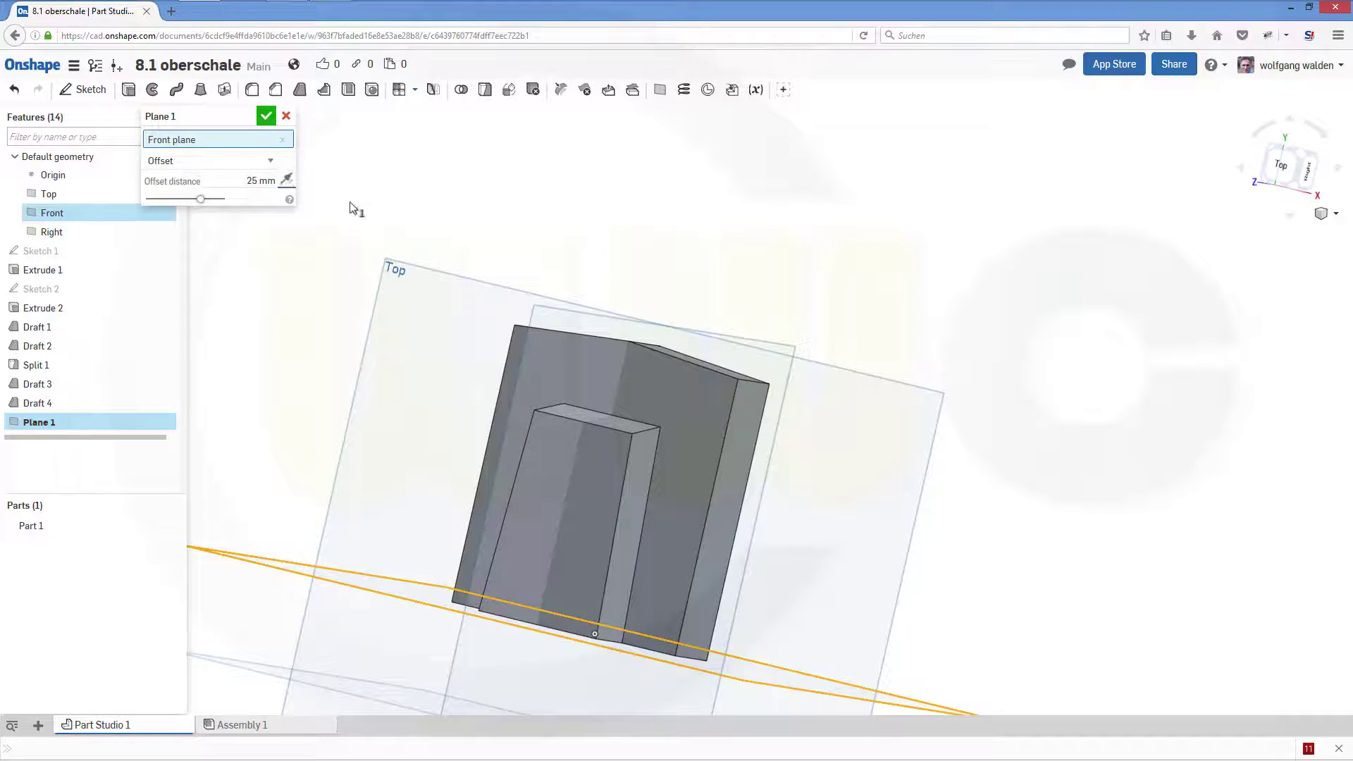
pyautogui.click(237, 181)
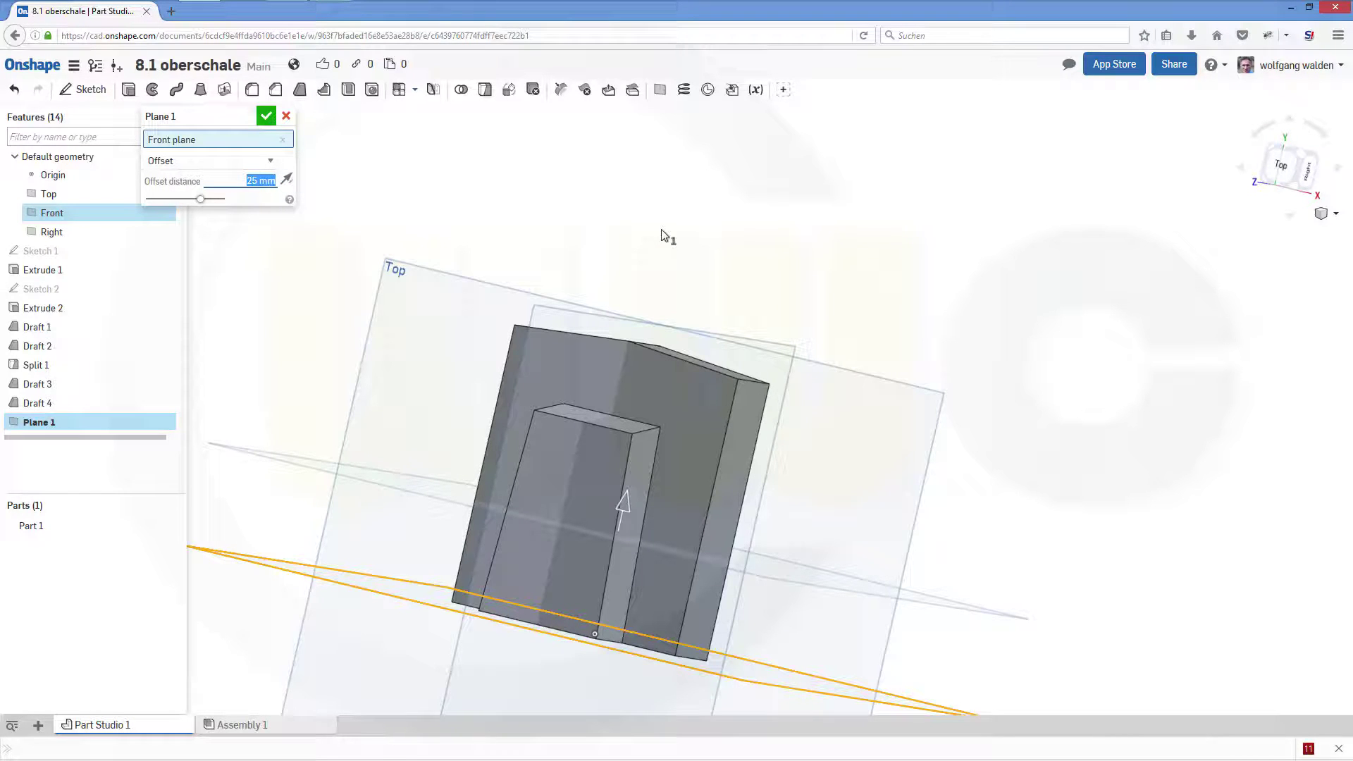
pyautogui.write('50')
pyautogui.press('Return')
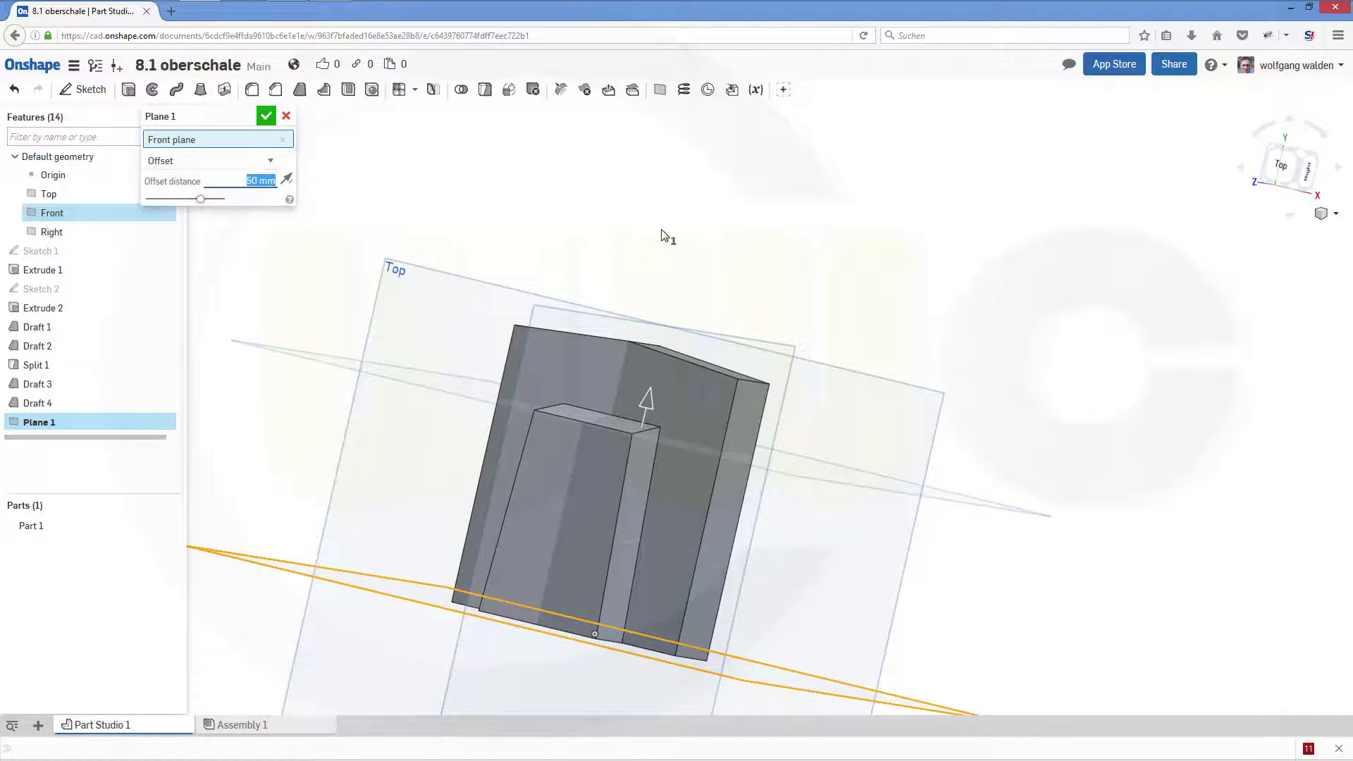
pyautogui.click(266, 117)
# Step: Split both long side faces of the base block along the plane offset 50 mm from the Front plane
pyautogui.moveTo(534, 217); pyautogui.dragTo(576, 238, button='right')
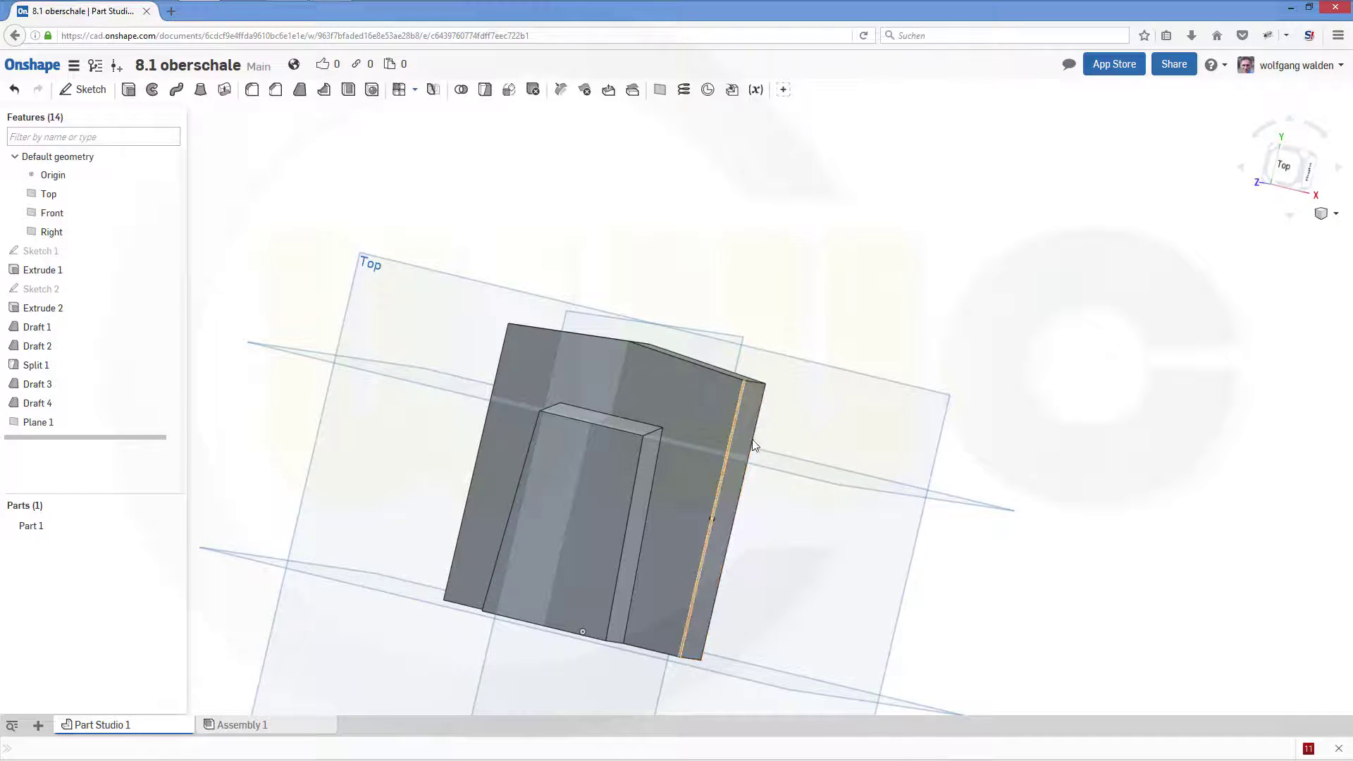
pyautogui.moveTo(704, 266)
pyautogui.mouseDown(button='right')
pyautogui.moveTo(713, 286)
pyautogui.moveTo(698, 279)
pyautogui.mouseUp(button='right')
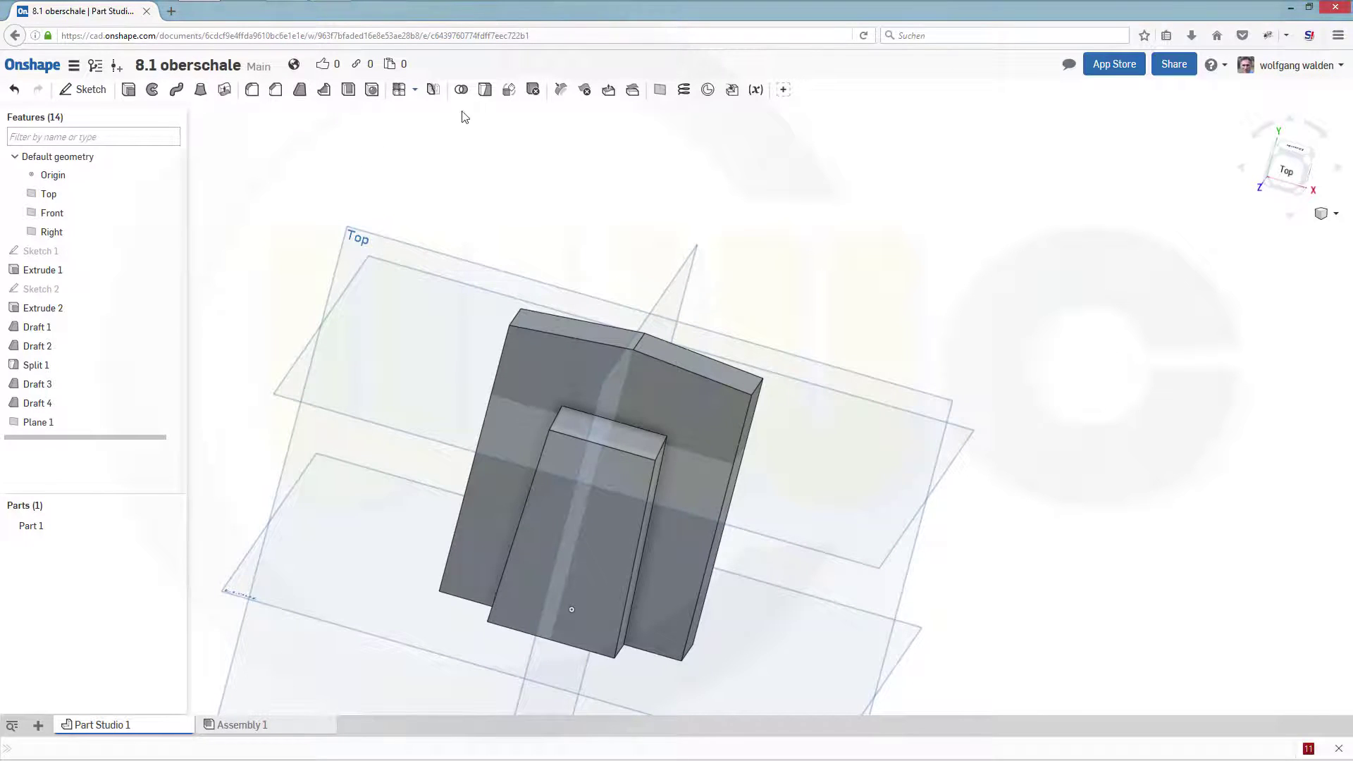
pyautogui.moveTo(803, 247); pyautogui.dragTo(765, 237, button='right')
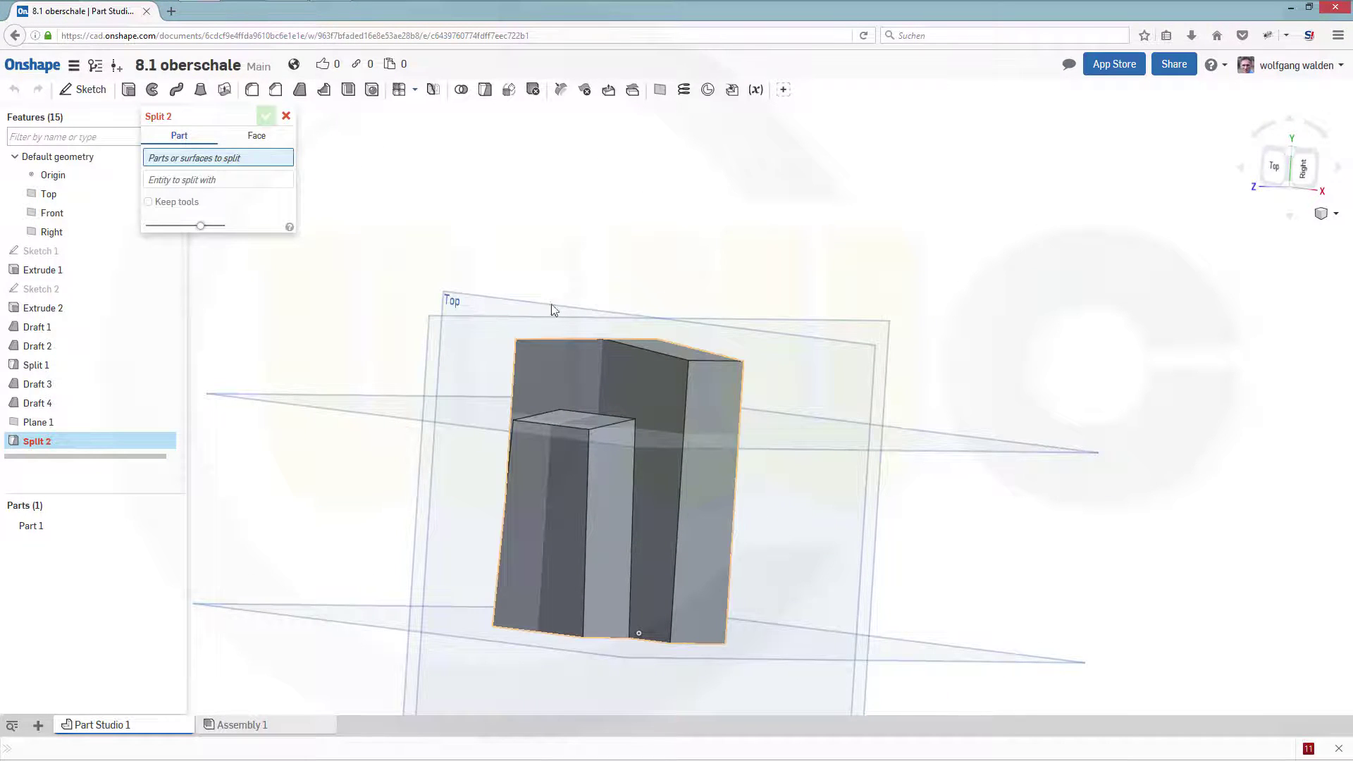
pyautogui.click(255, 136)
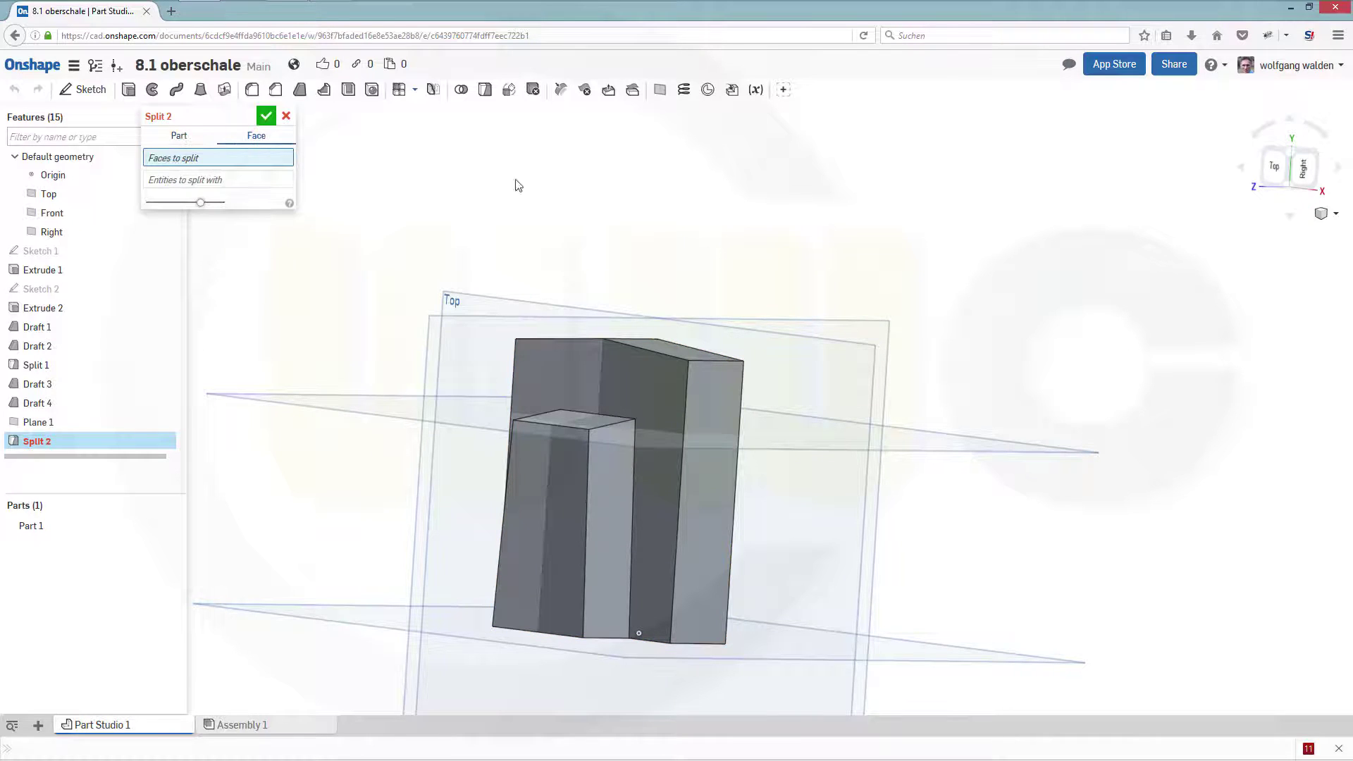
pyautogui.click(709, 420)
pyautogui.moveTo(622, 218); pyautogui.dragTo(521, 374, button='right')
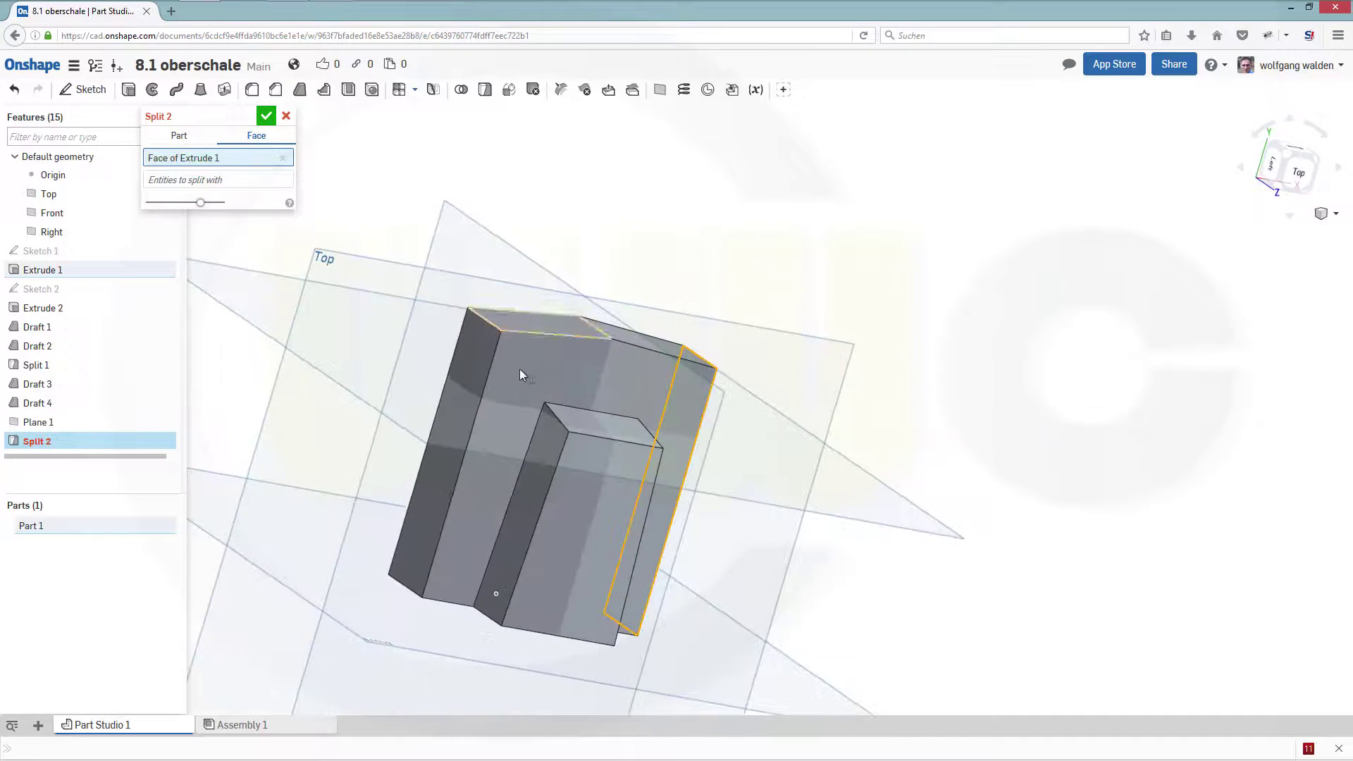
pyautogui.click(465, 378)
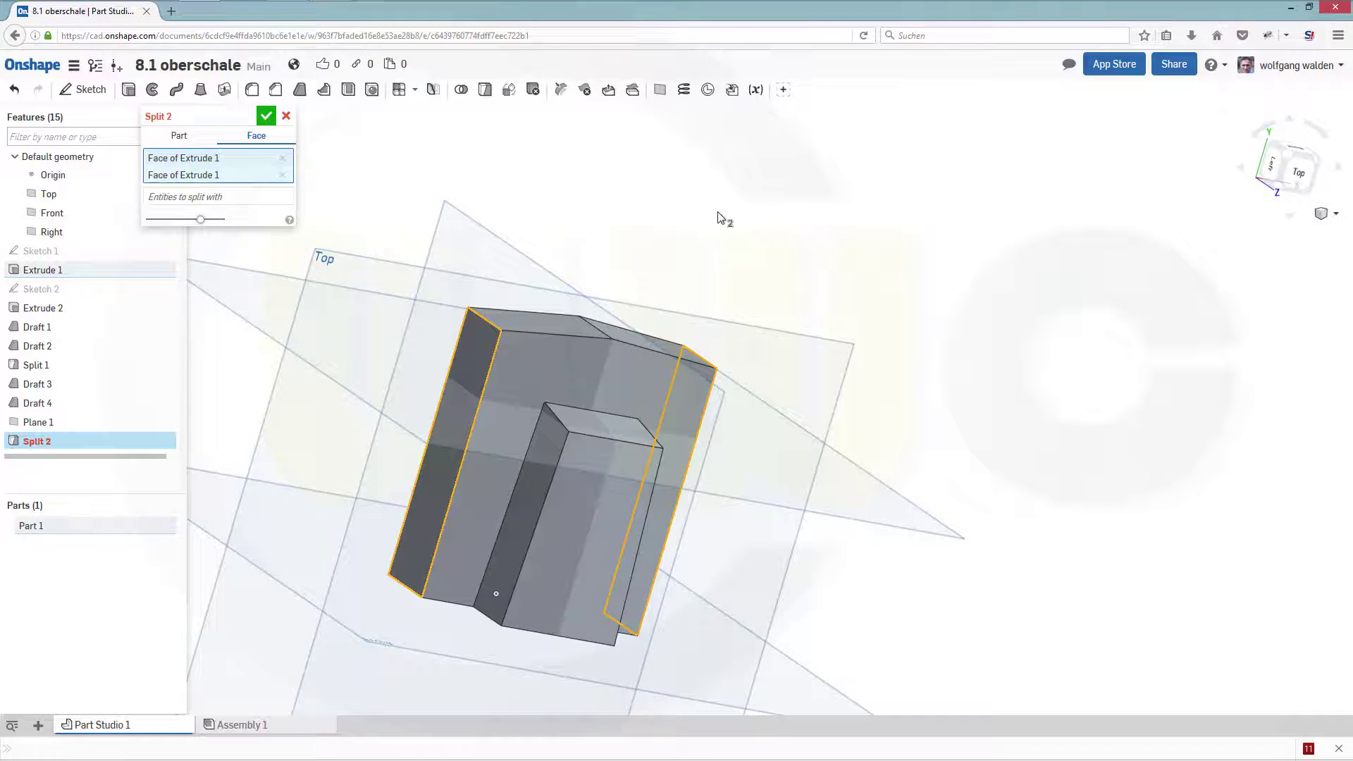
pyautogui.click(262, 200)
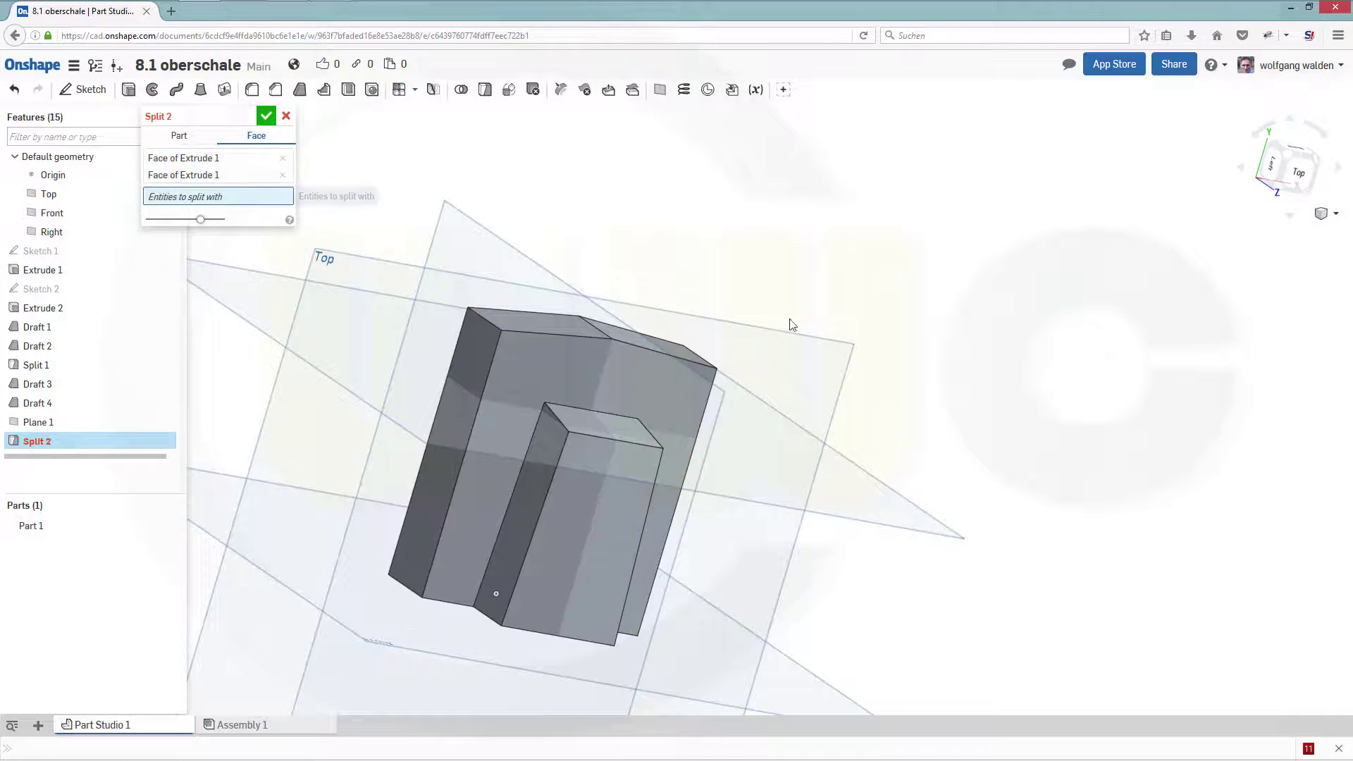
pyautogui.click(861, 469)
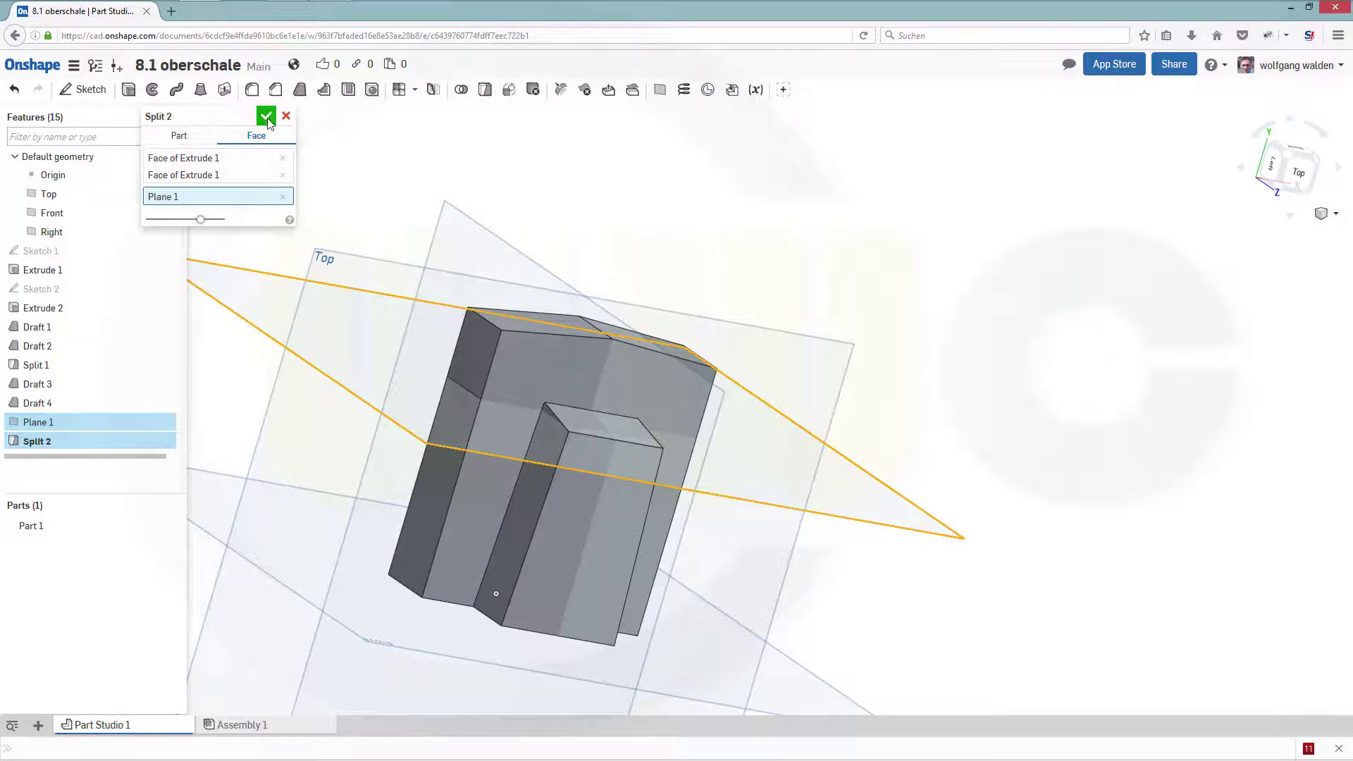
pyautogui.press('Return')
# Step: Draft the rear portions of both long side faces inward by 10 degrees from the offset plane, without tangent propagation
pyautogui.moveTo(822, 289); pyautogui.dragTo(773, 281, button='right')
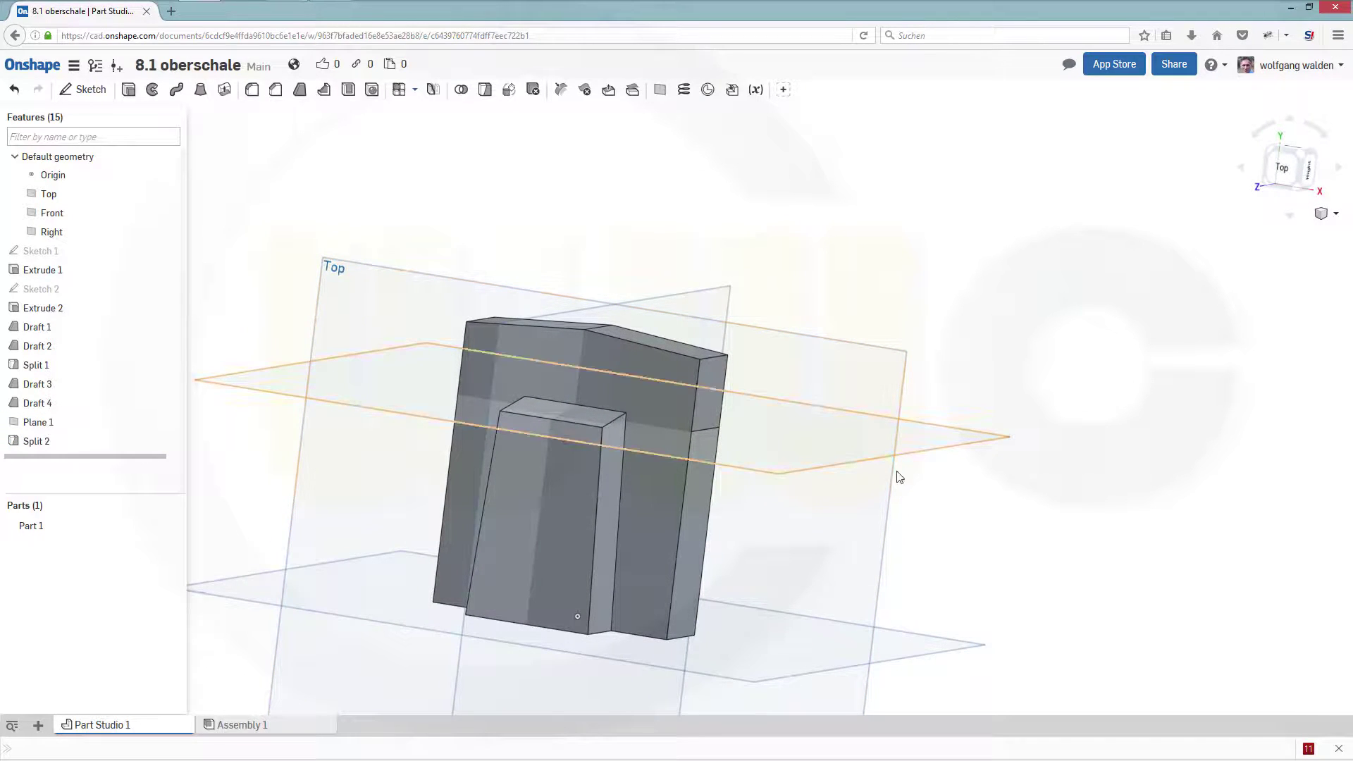
pyautogui.moveTo(897, 472); pyautogui.dragTo(1083, 397, button='right')
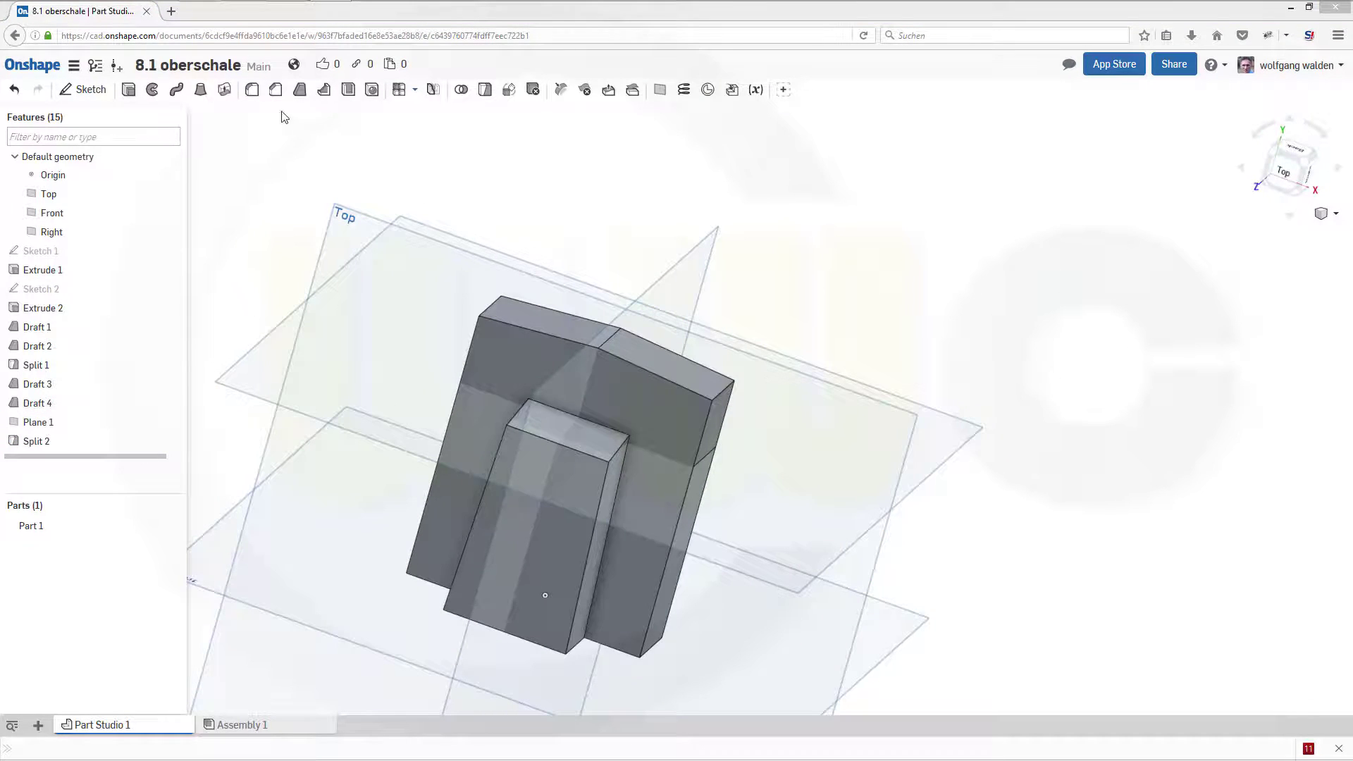
pyautogui.click(297, 91)
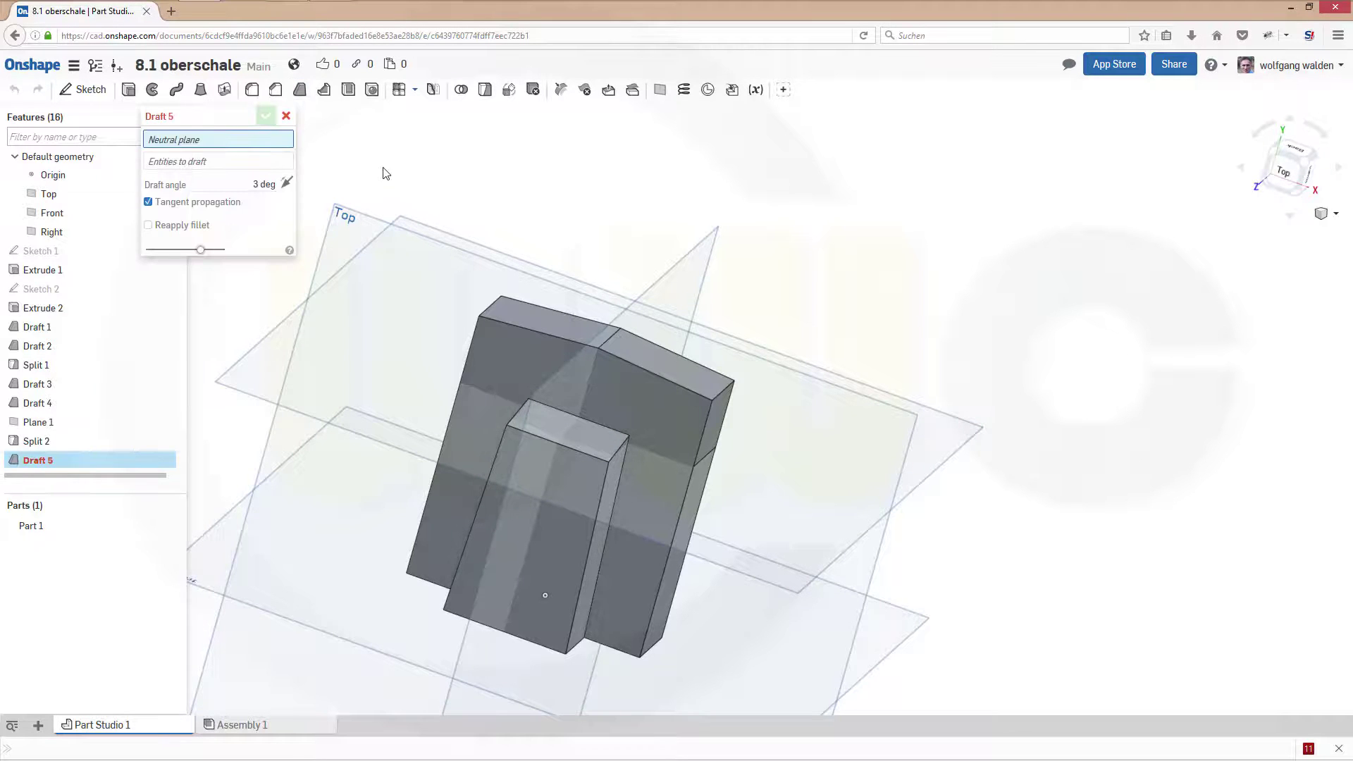
pyautogui.moveTo(887, 351); pyautogui.dragTo(866, 322, button='right')
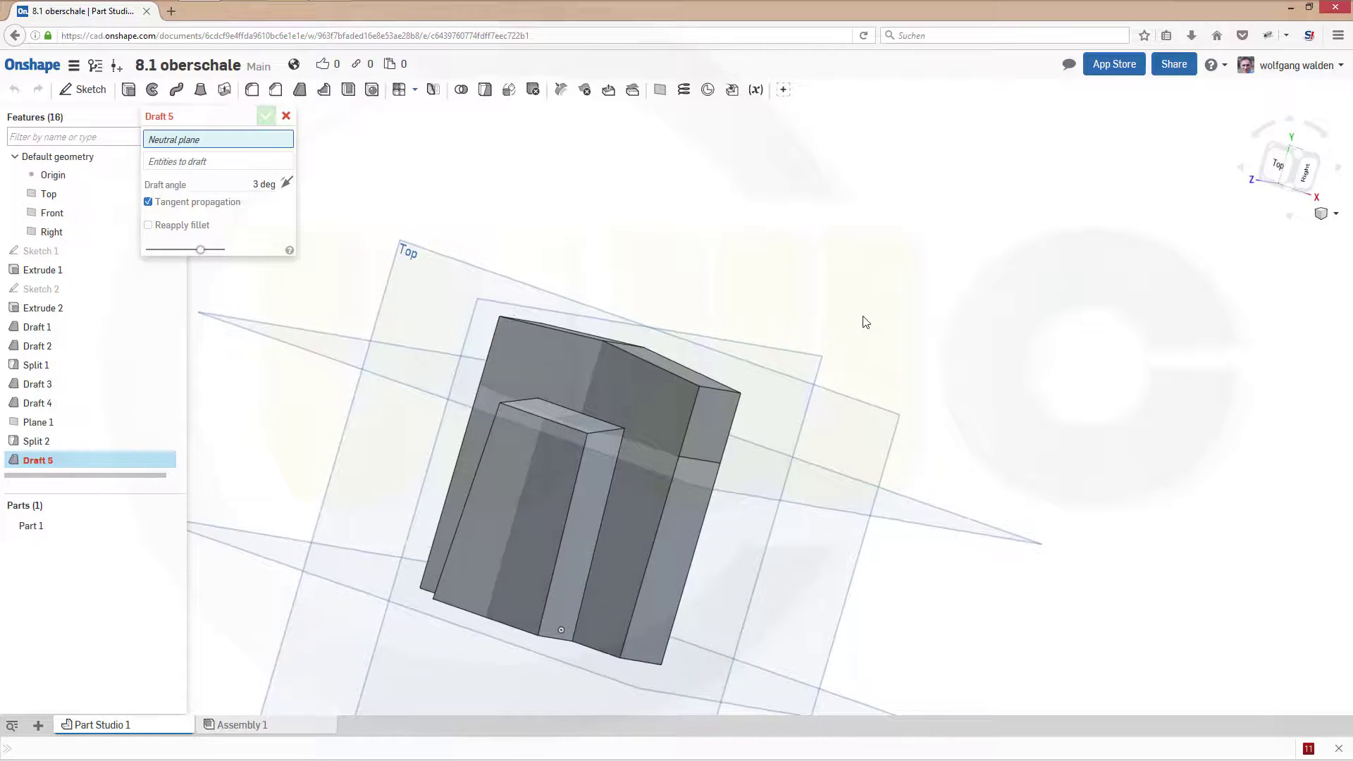
pyautogui.click(946, 536)
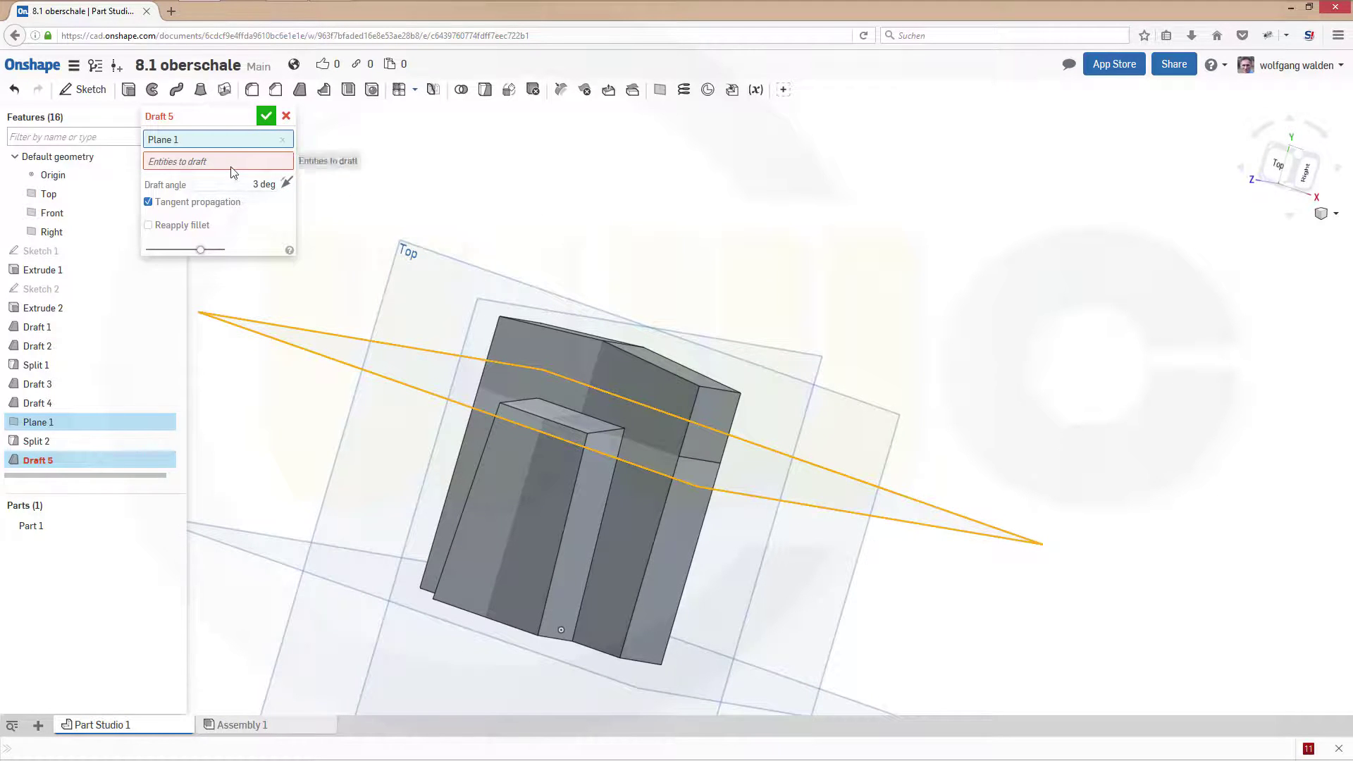
pyautogui.click(706, 421)
pyautogui.moveTo(706, 260); pyautogui.dragTo(768, 293, button='right')
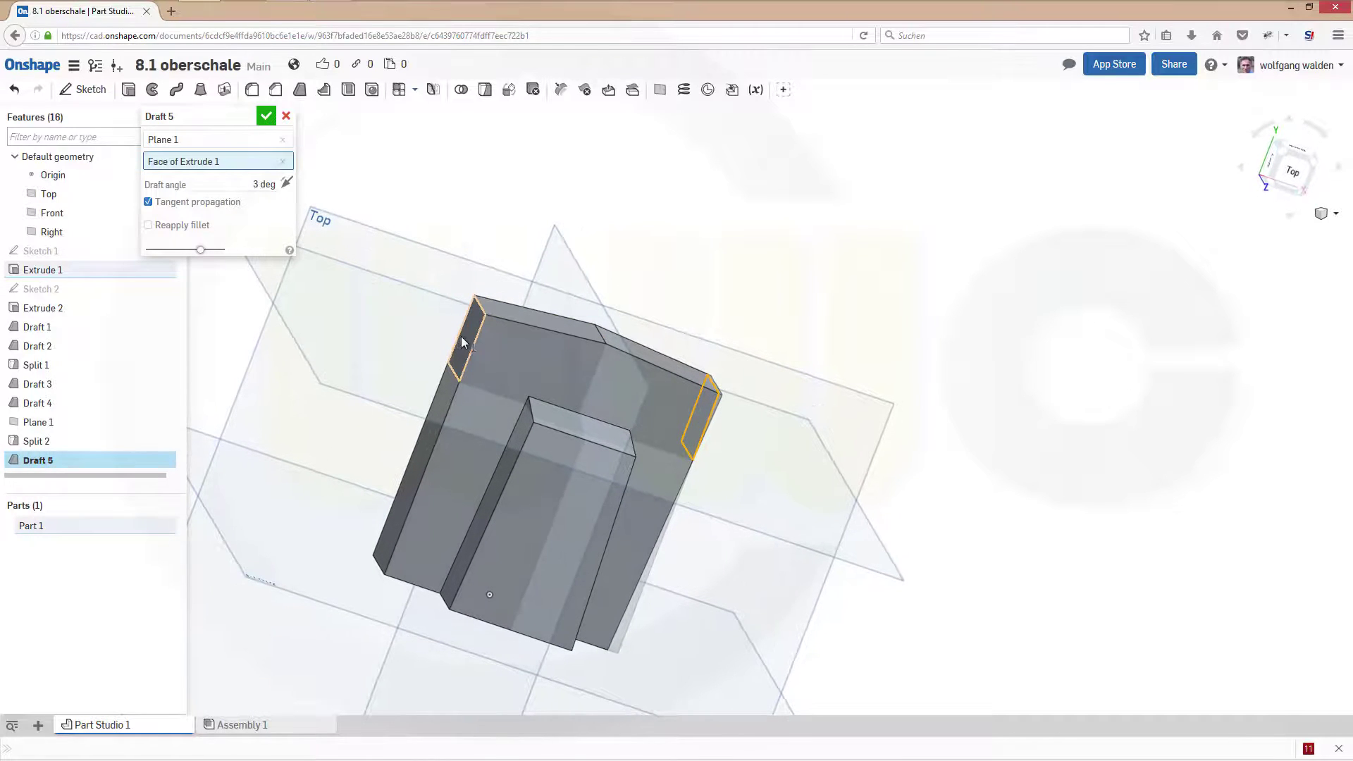
pyautogui.click(465, 342)
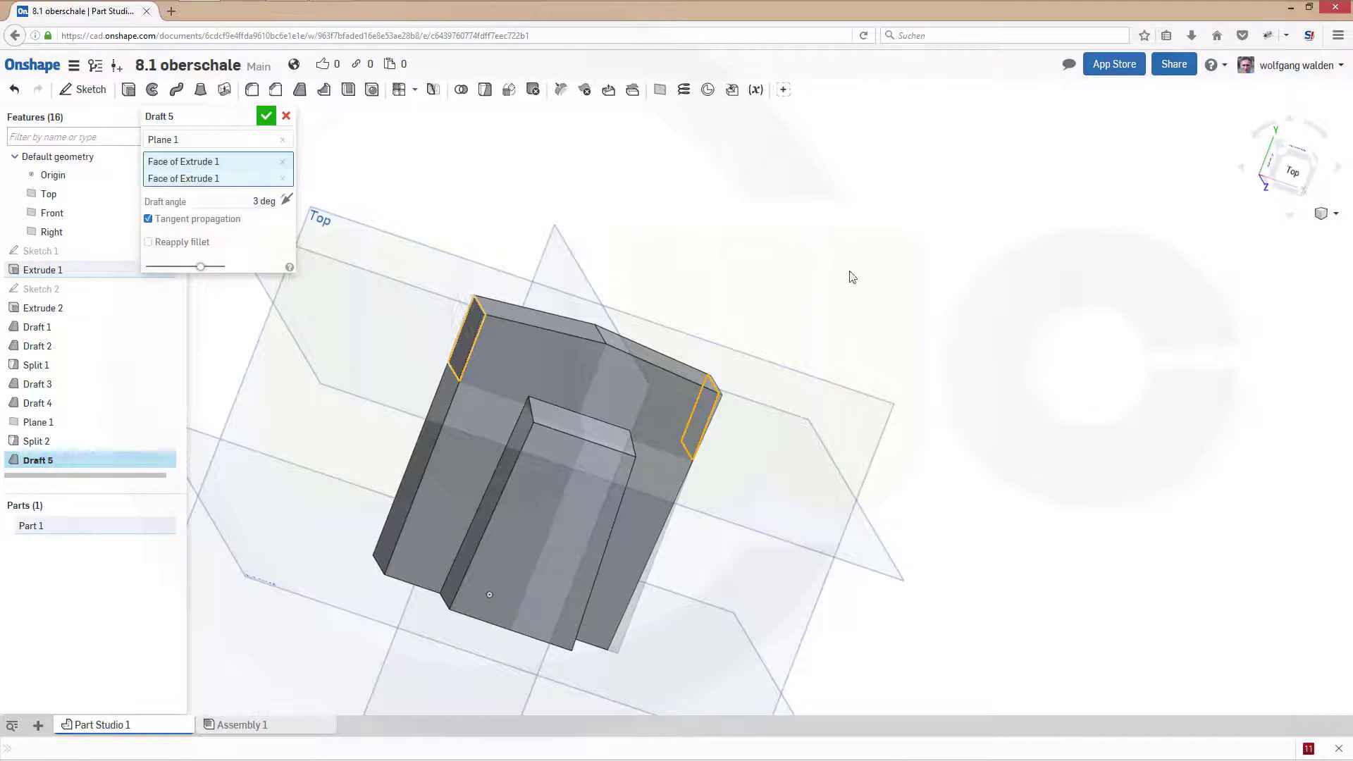
pyautogui.click(287, 203)
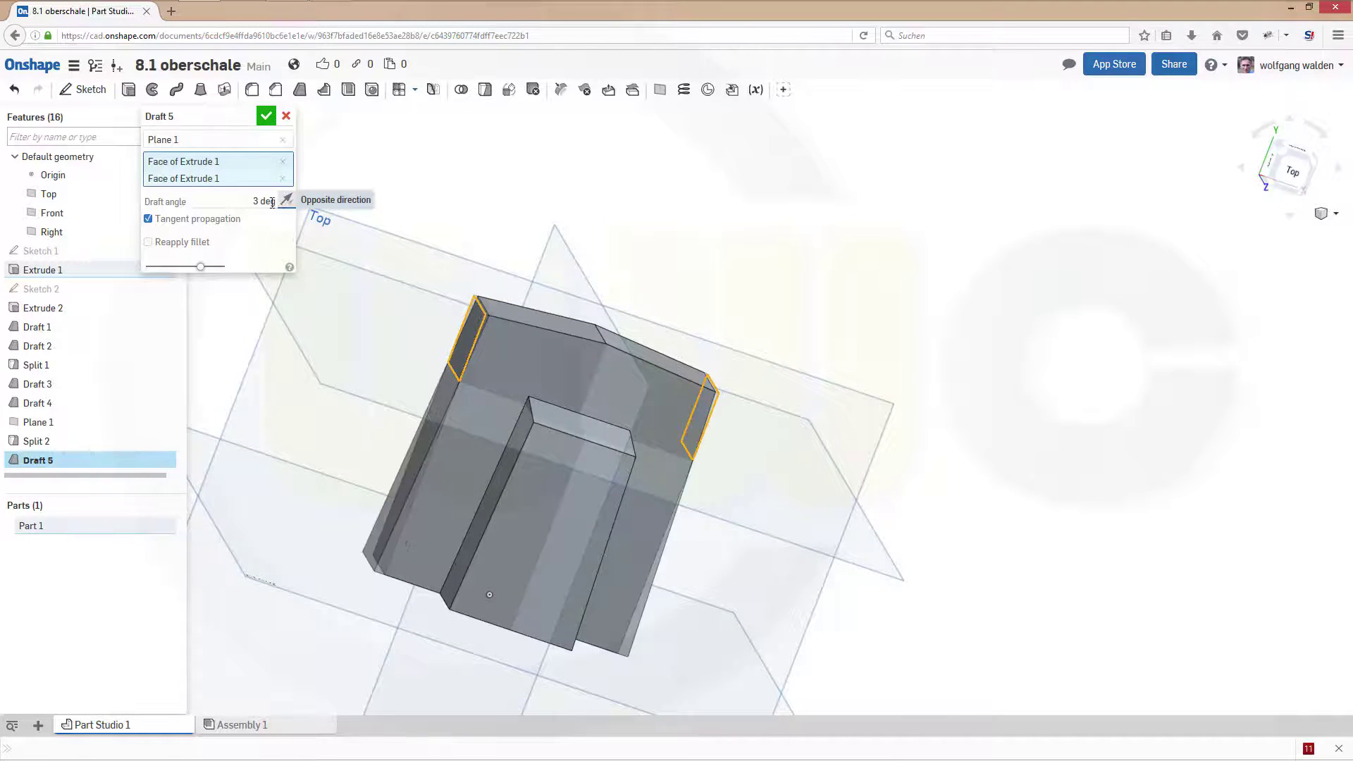
pyautogui.click(149, 219)
pyautogui.click(236, 203)
pyautogui.moveTo(308, 206); pyautogui.dragTo(727, 219)
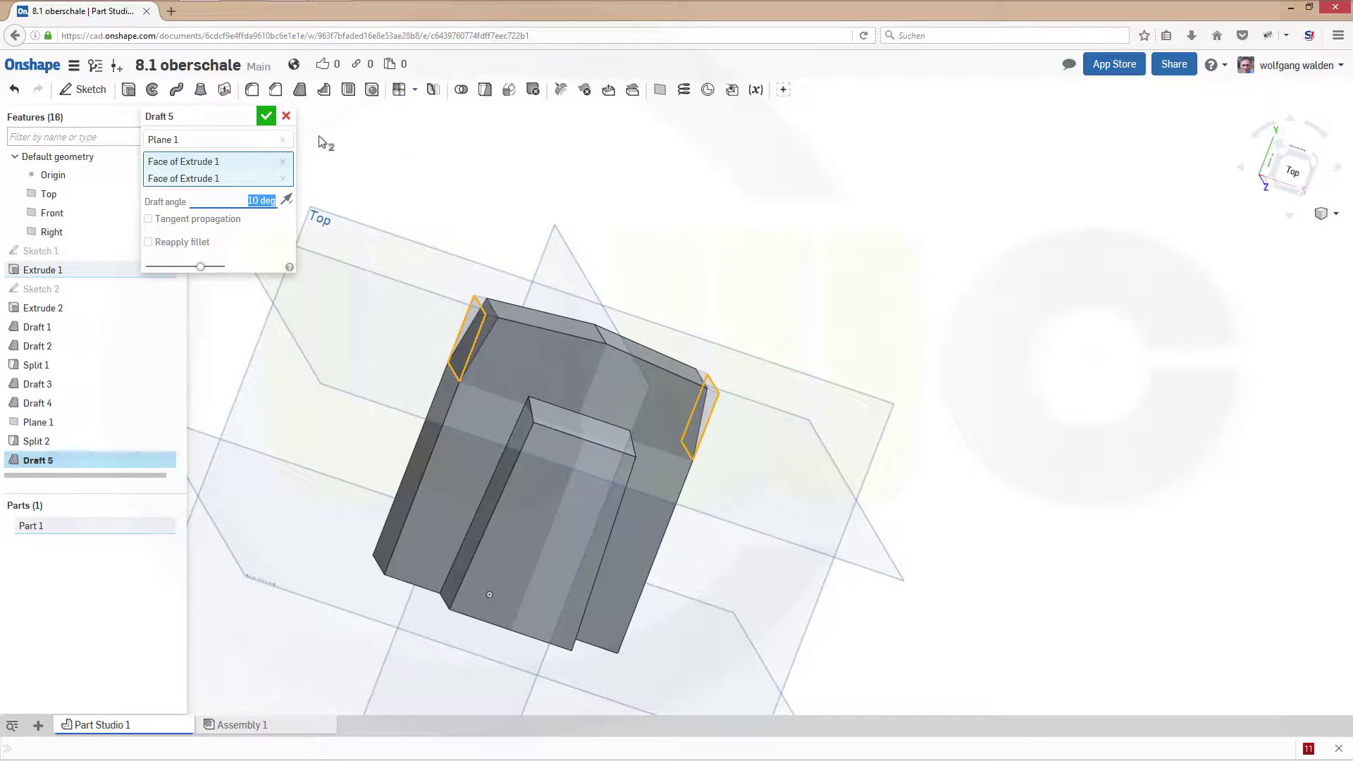
pyautogui.click(266, 116)
# Step: Hide all planes in the model
pyautogui.moveTo(713, 305); pyautogui.dragTo(408, 378, button='right')
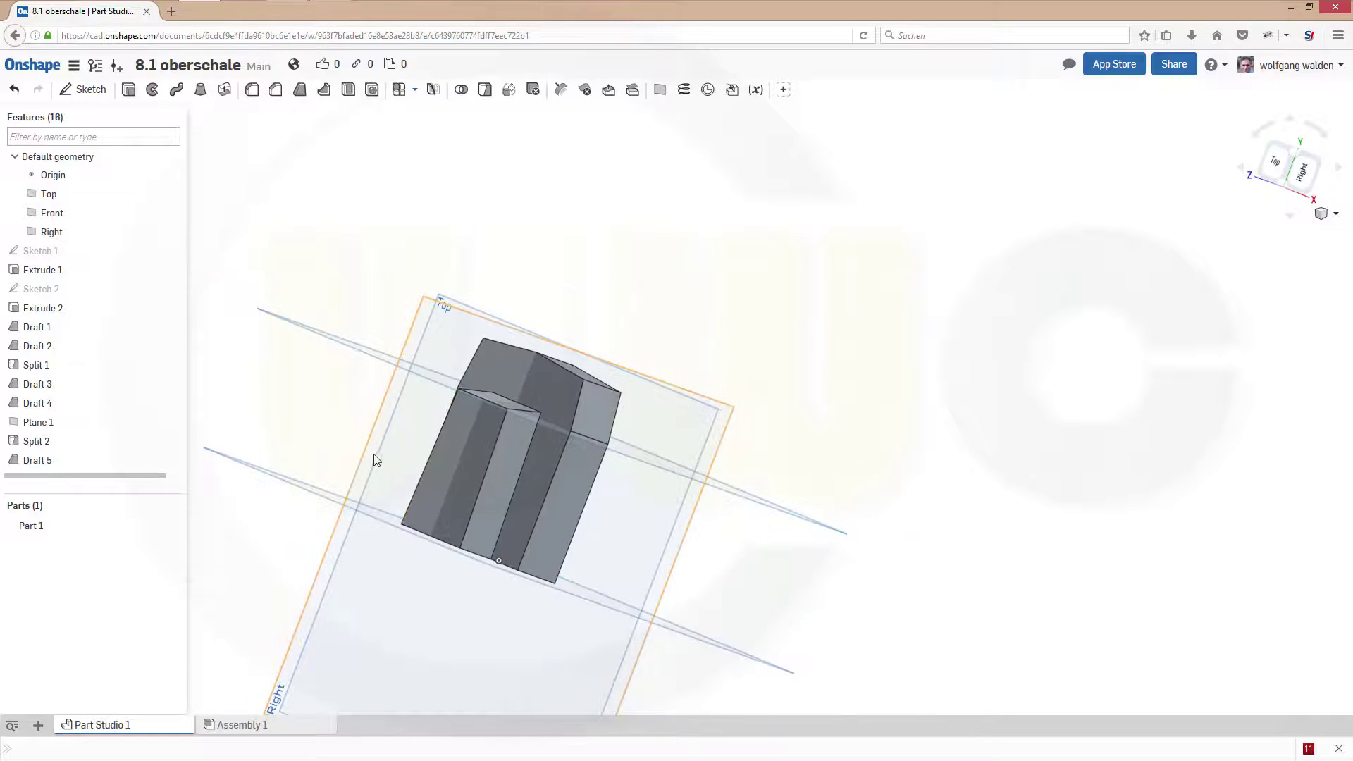
pyautogui.moveTo(444, 453); pyautogui.dragTo(529, 447, button='middle')
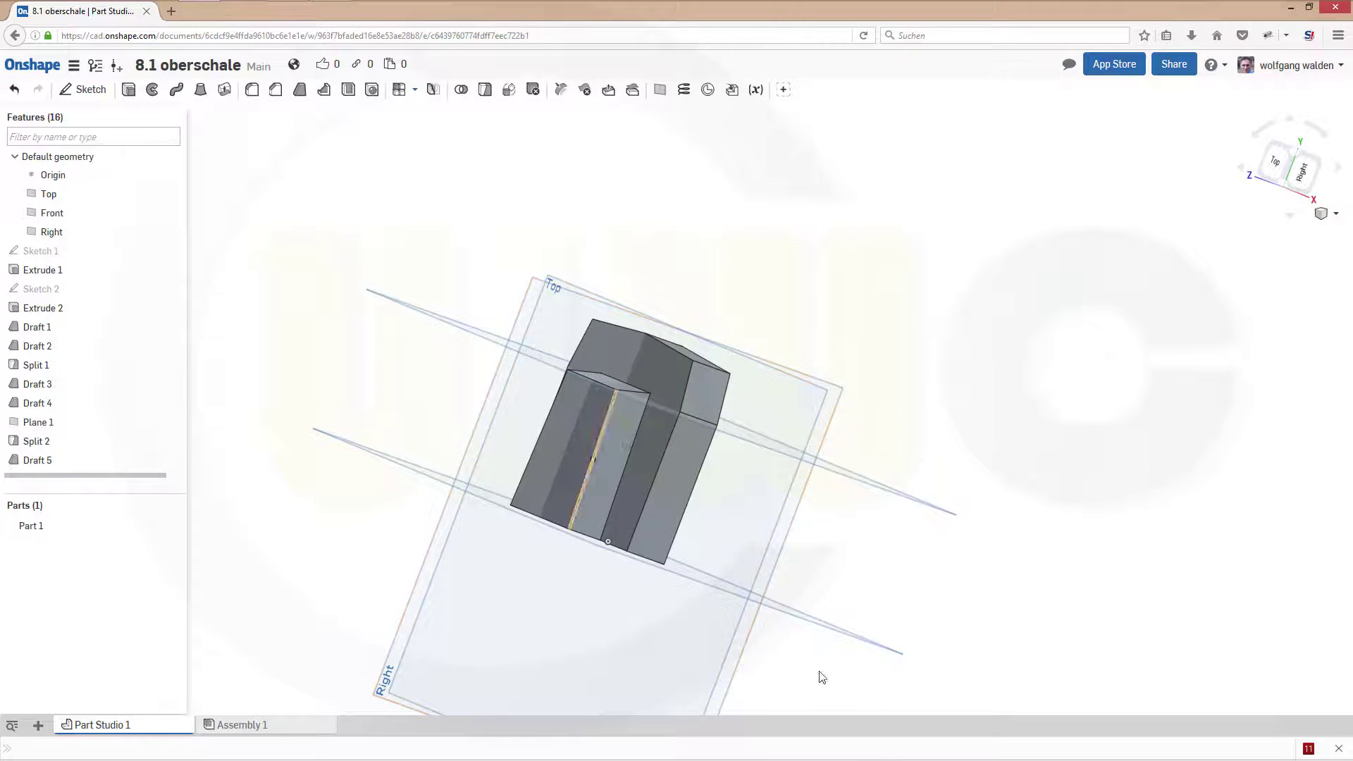
pyautogui.rightClick(852, 643)
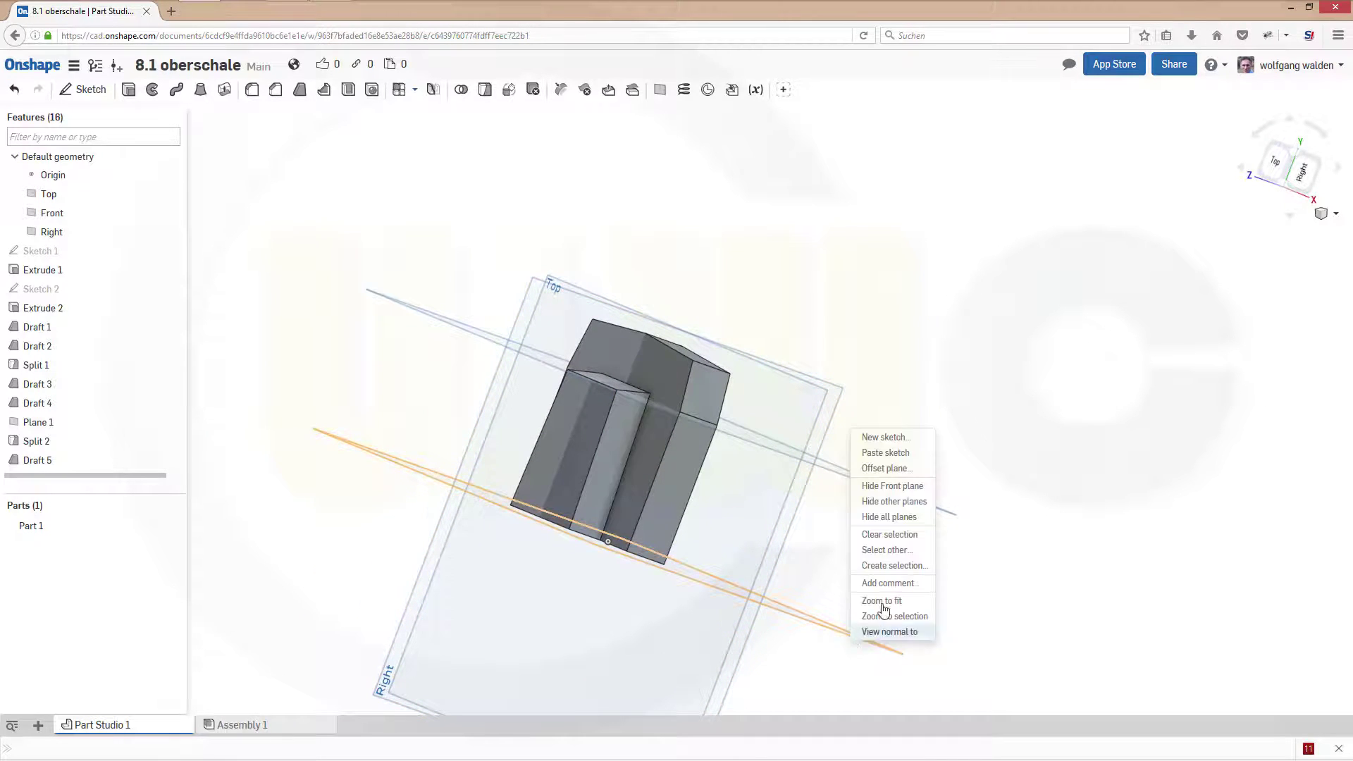
pyautogui.click(889, 516)
# Step: Fillet the vertical split edges on both long sides of the base block with a 20 mm radius
pyautogui.moveTo(788, 360); pyautogui.dragTo(698, 350, button='right')
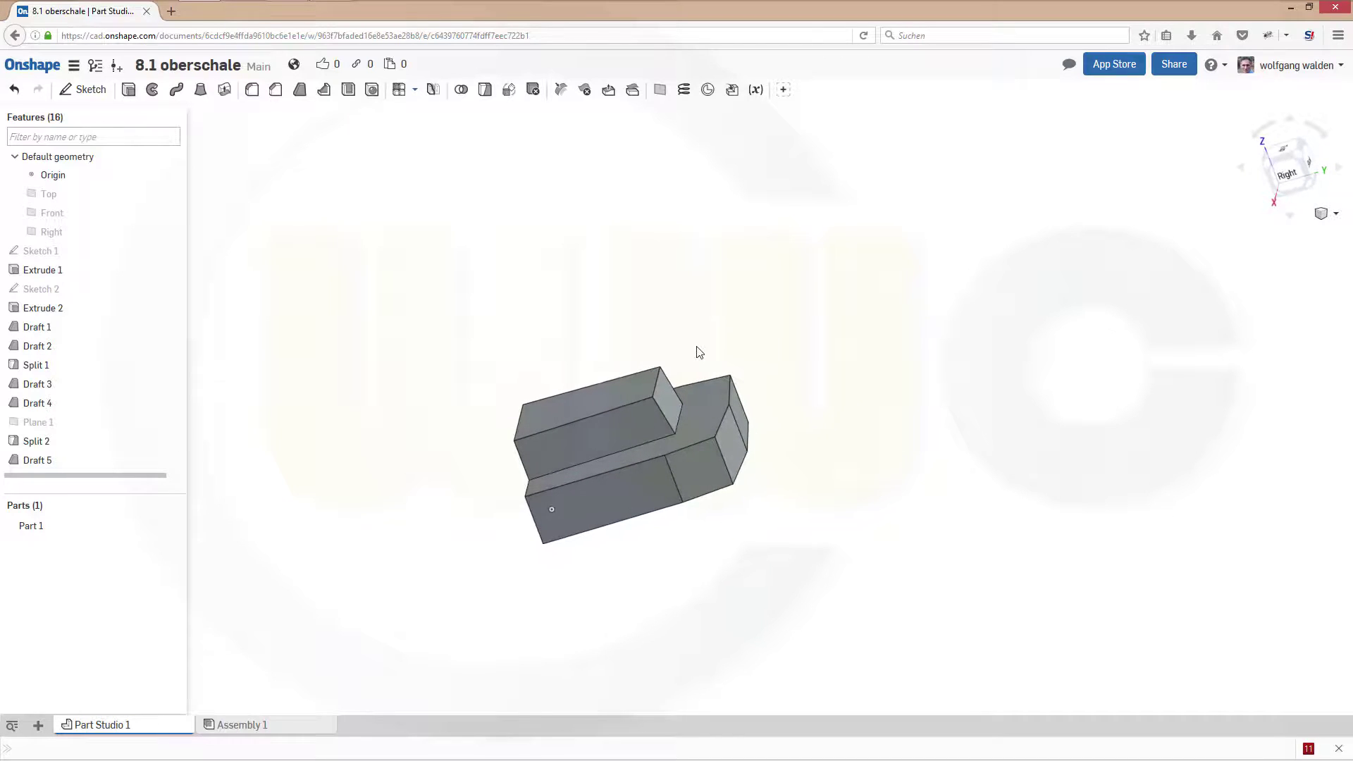
pyautogui.scroll(1, 690, 318)
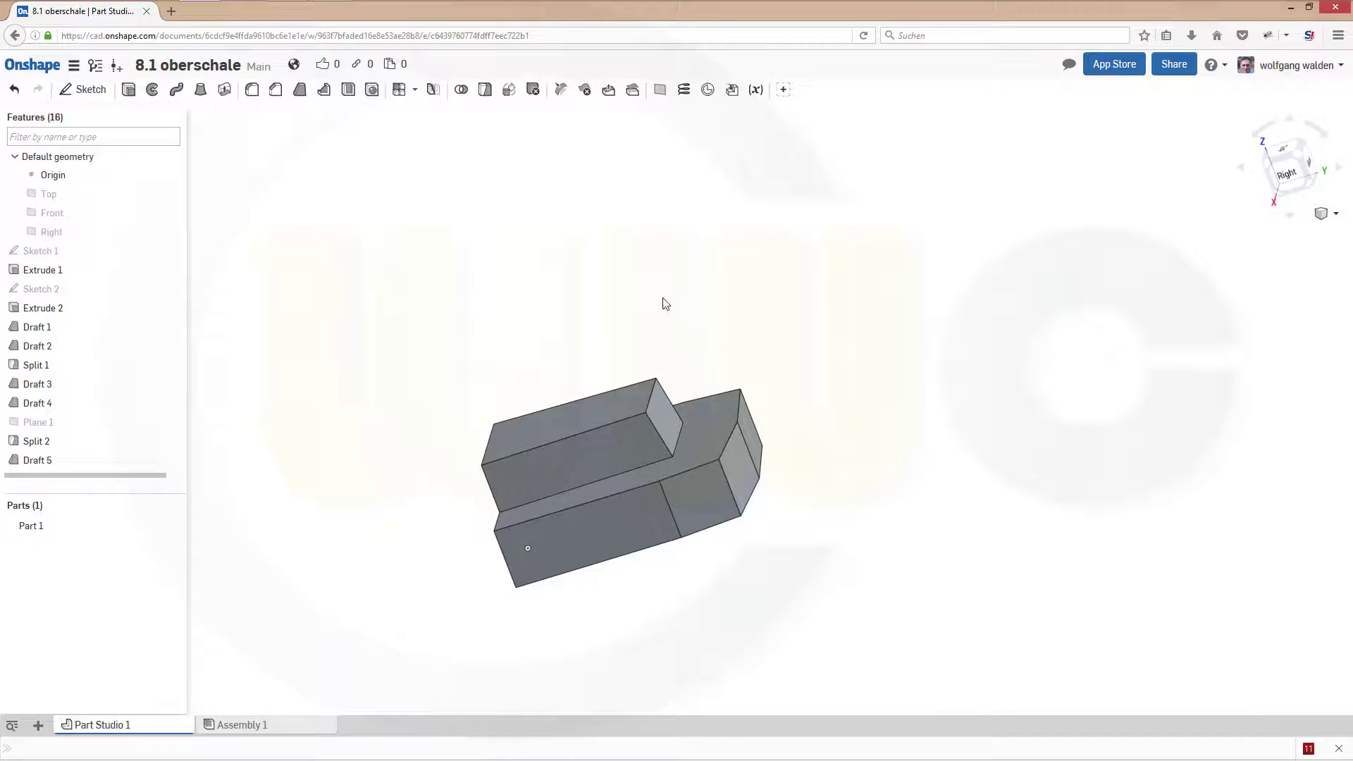
pyautogui.rightClick(674, 518)
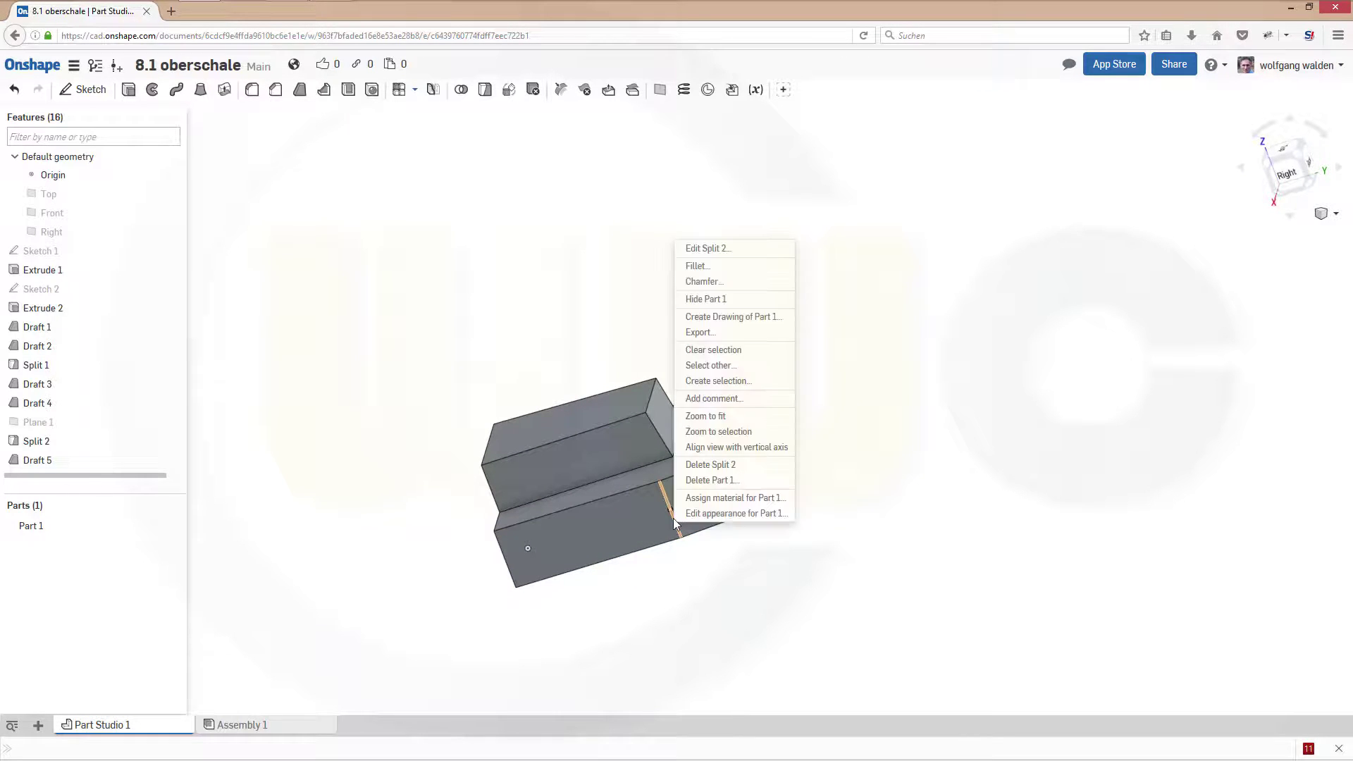
pyautogui.click(697, 266)
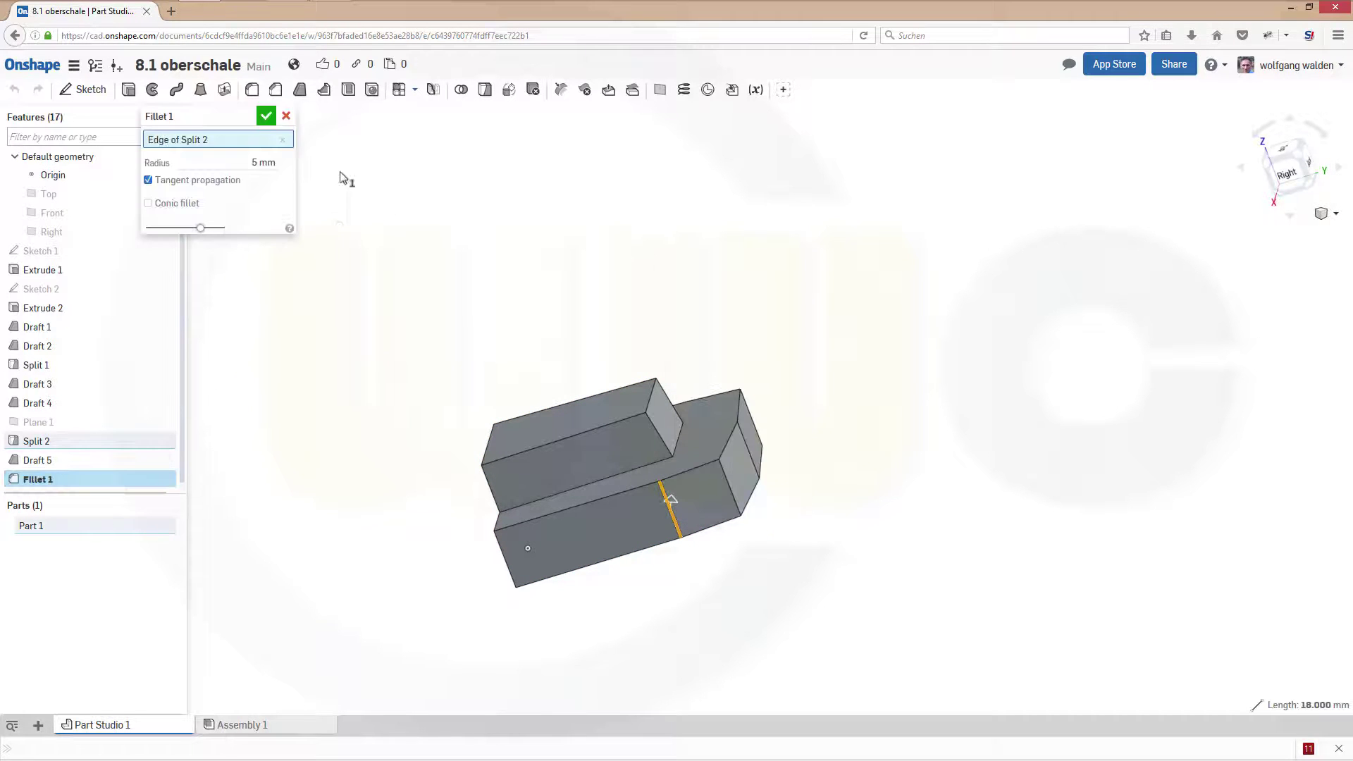
pyautogui.click(226, 158)
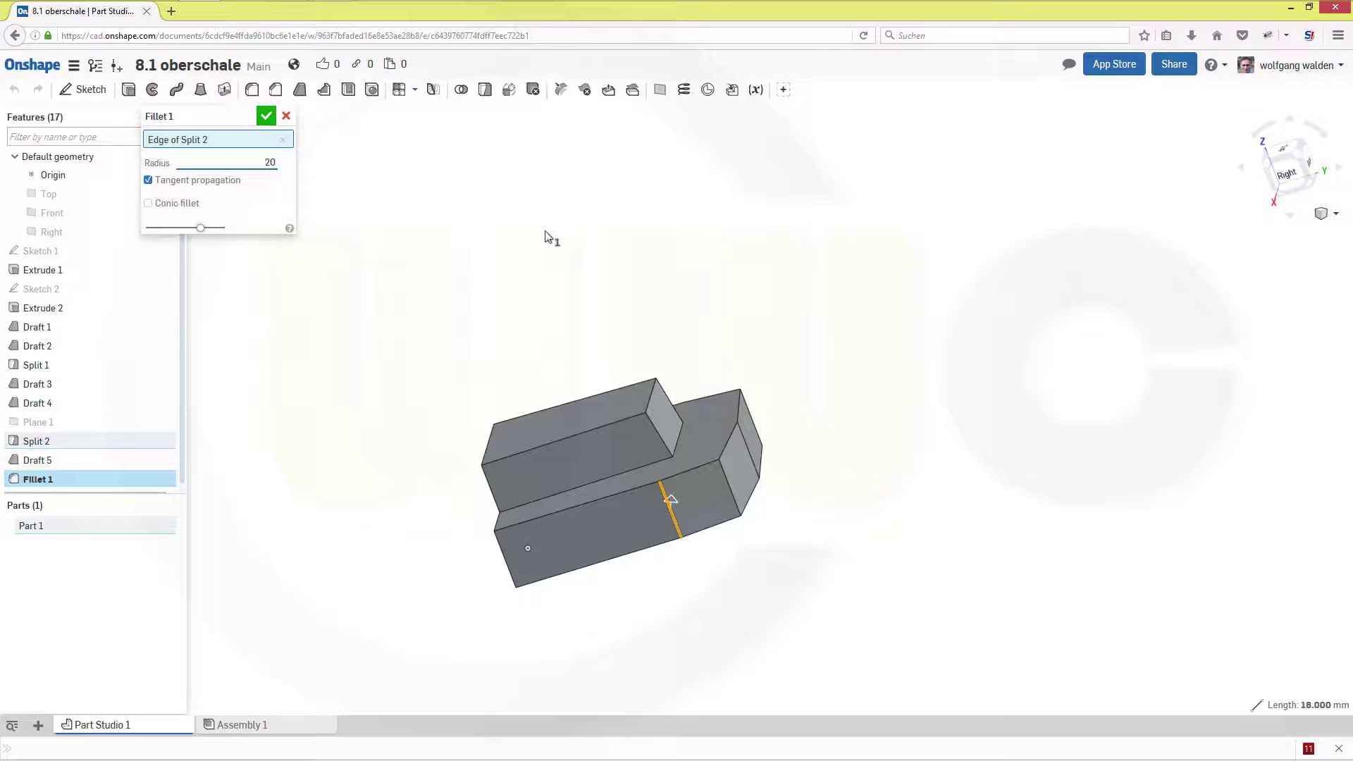
pyautogui.press('Return')
pyautogui.moveTo(550, 281); pyautogui.dragTo(442, 350, button='right')
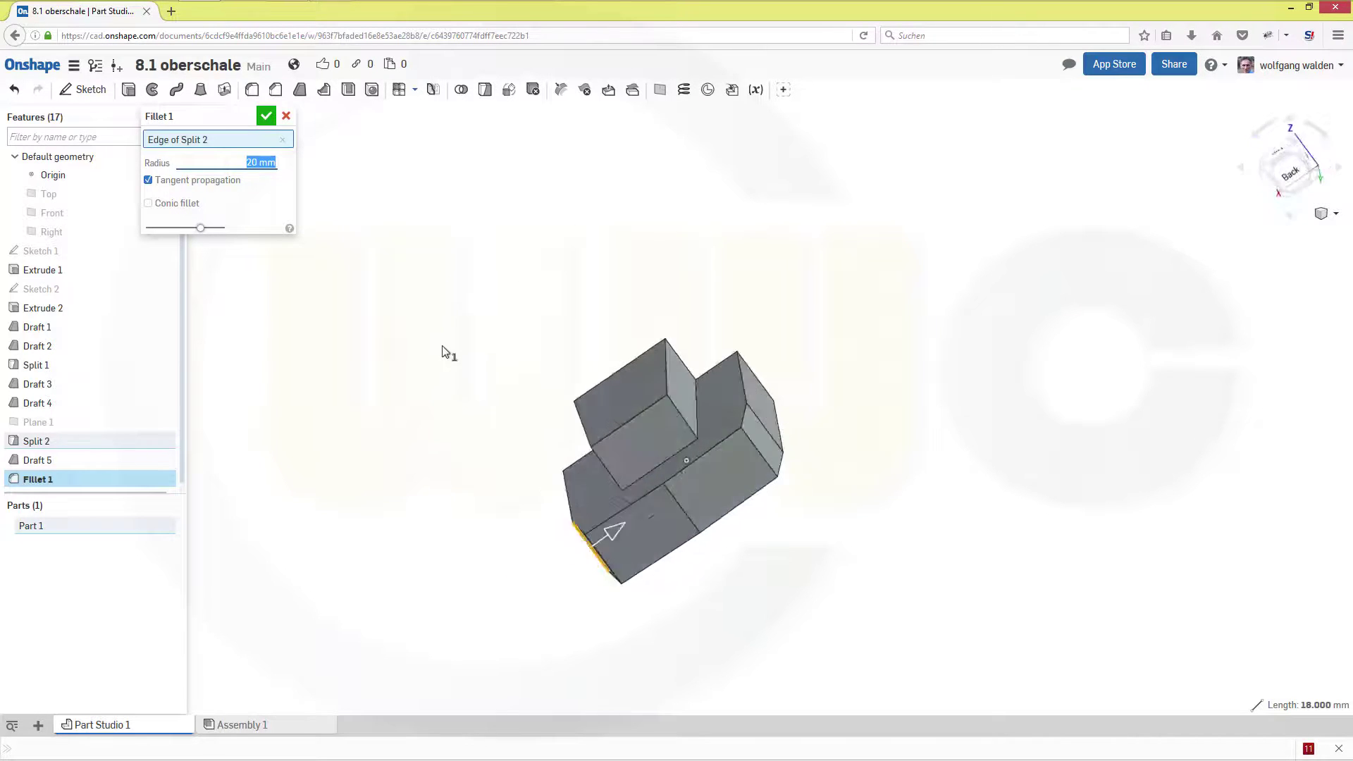
pyautogui.click(729, 468)
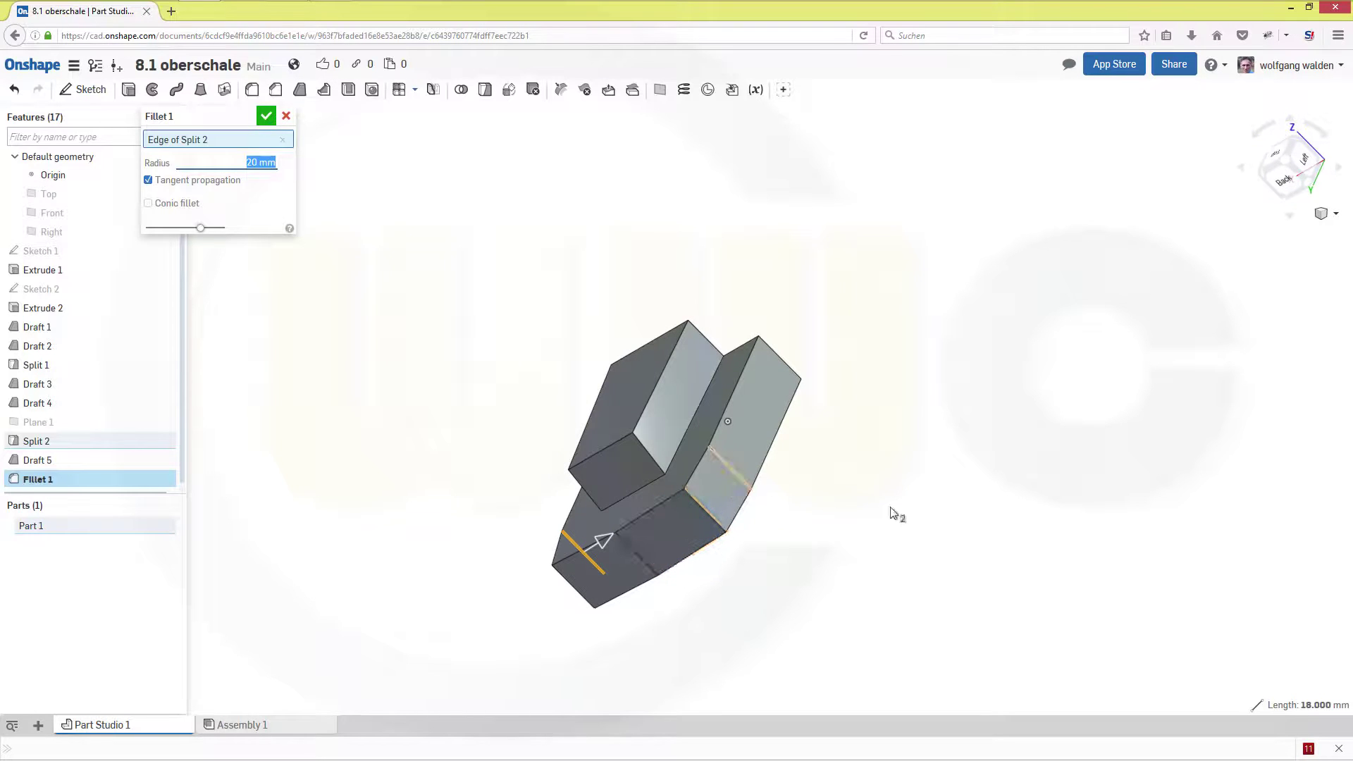
pyautogui.click(266, 117)
# Step: Fillet the vertical rear corners of the base and raised blocks plus the base's rear centre edge with a 5 mm radius
pyautogui.moveTo(486, 332); pyautogui.dragTo(601, 338, button='right')
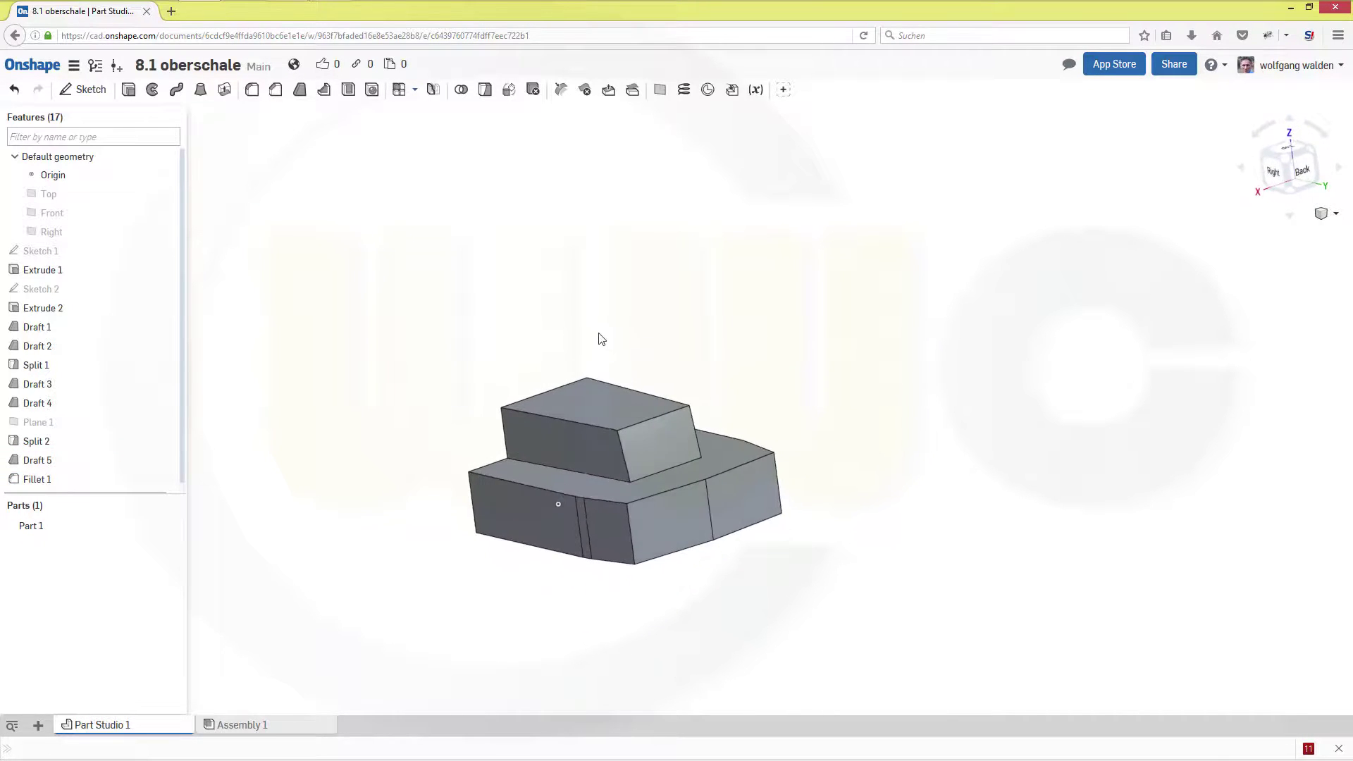
pyautogui.rightClick(633, 541)
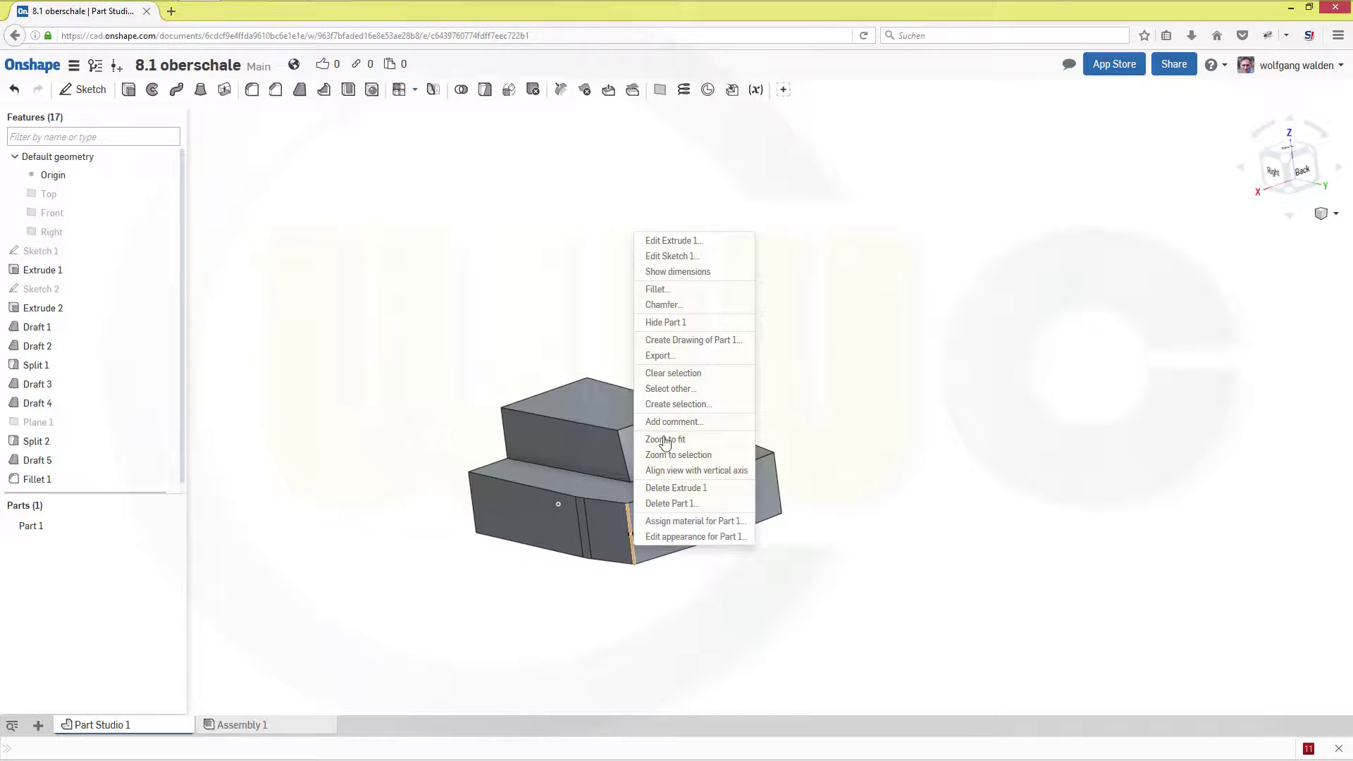
pyautogui.click(669, 290)
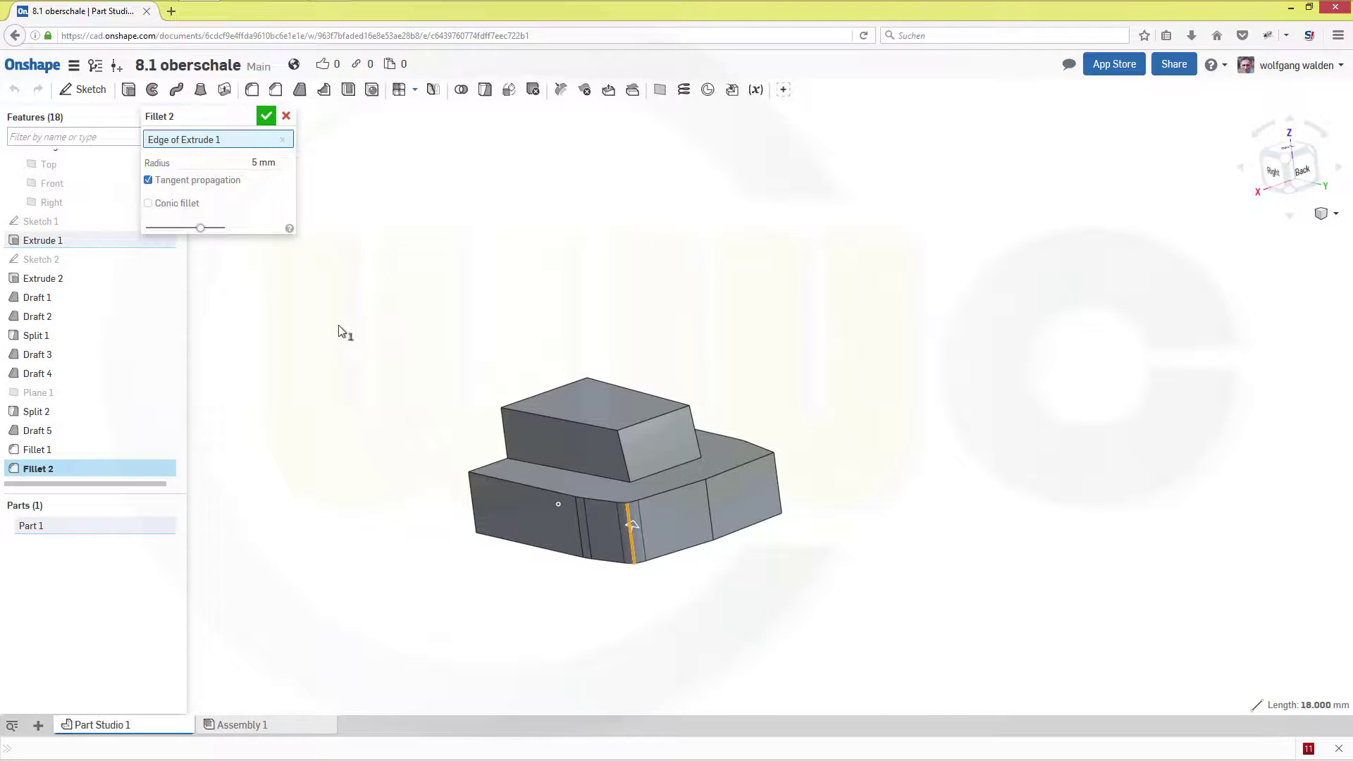
pyautogui.click(708, 509)
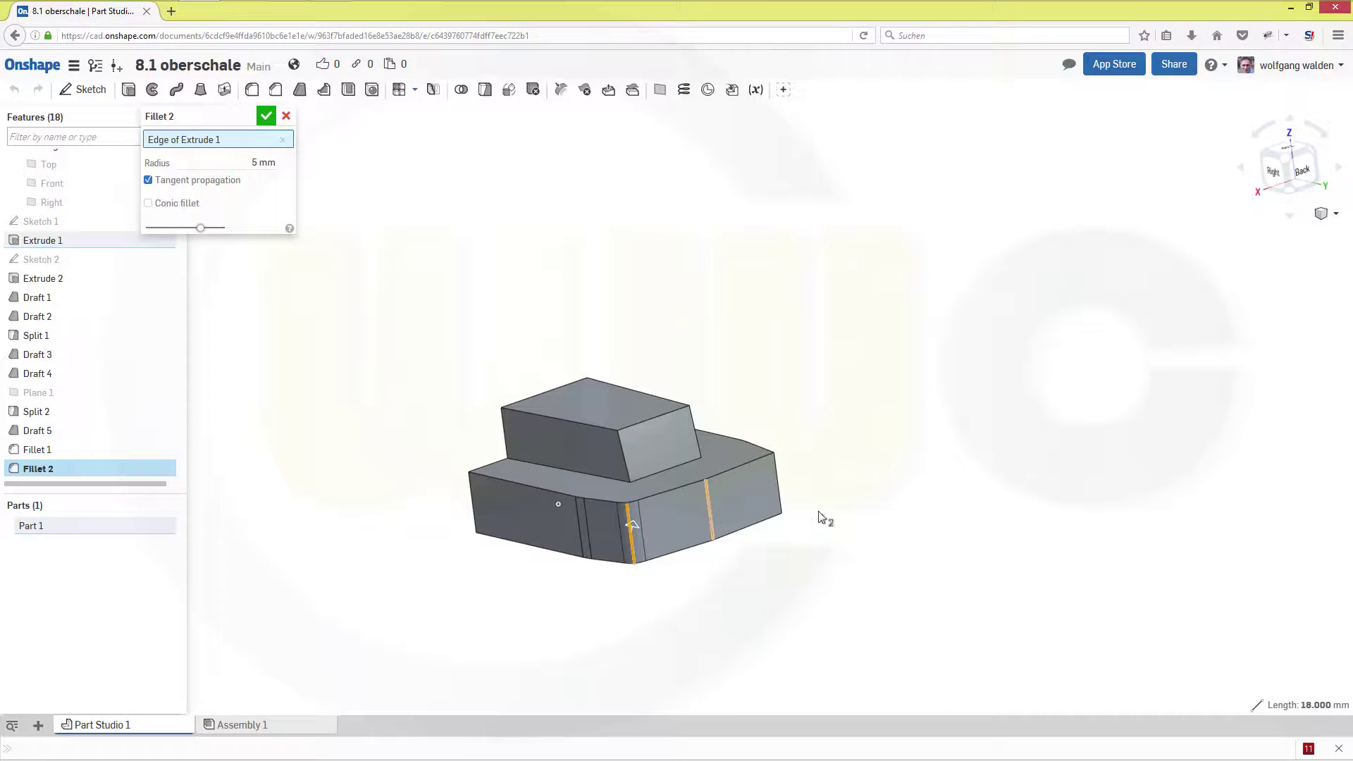
pyautogui.click(778, 494)
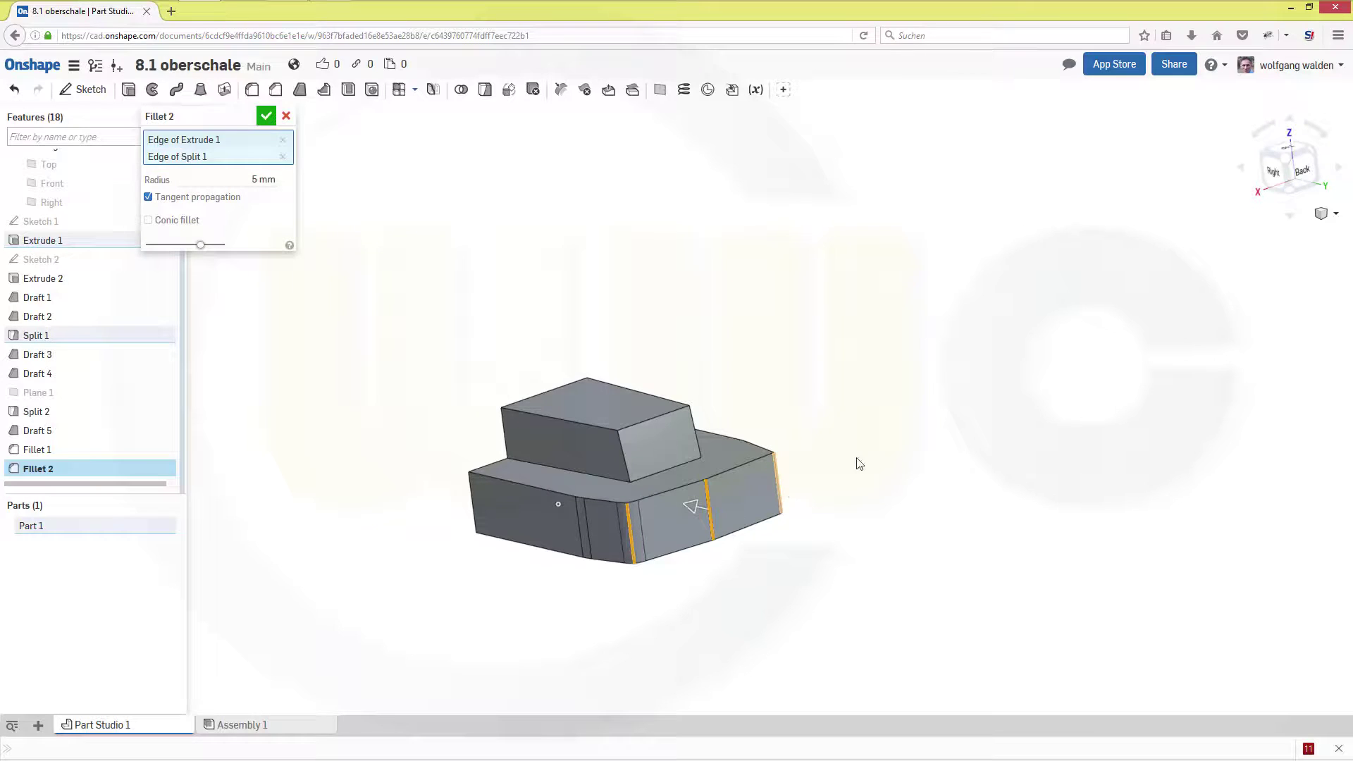
pyautogui.click(620, 449)
pyautogui.click(695, 431)
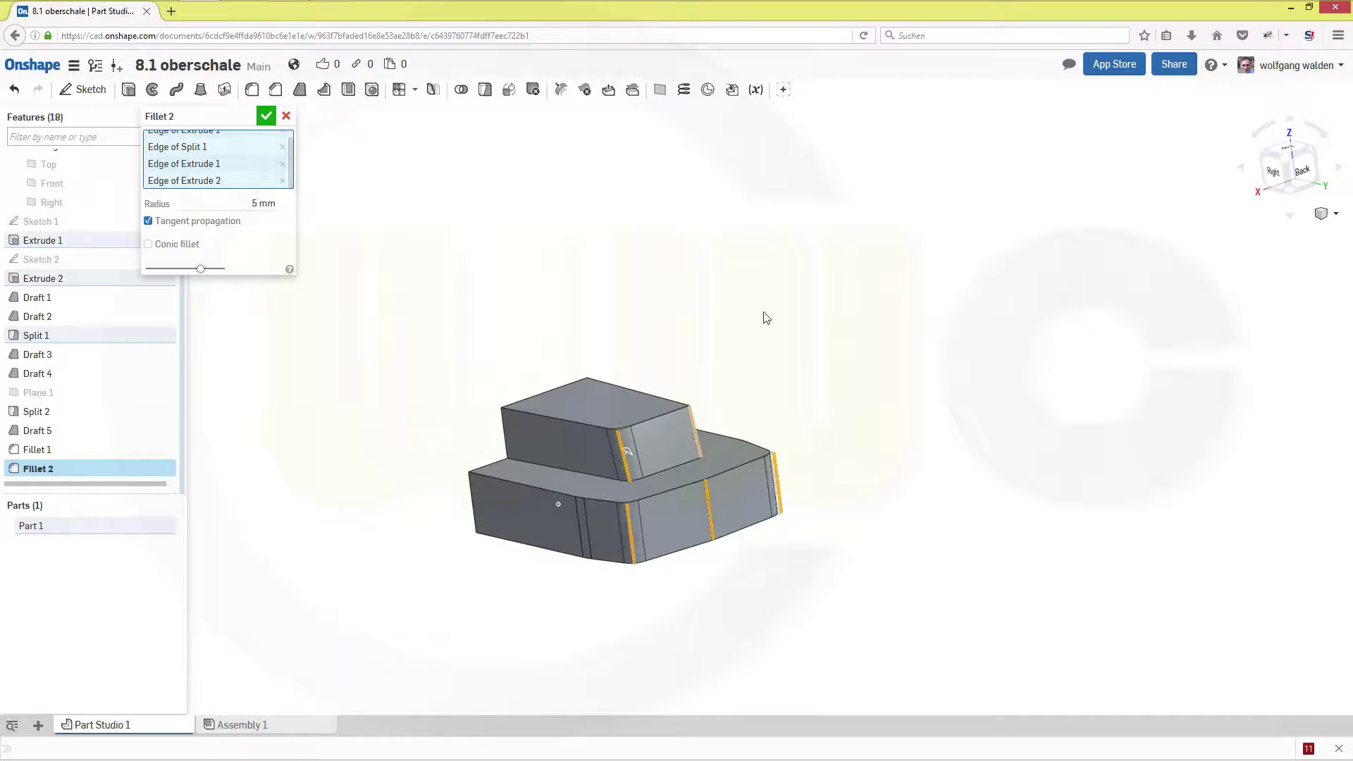
pyautogui.click(266, 116)
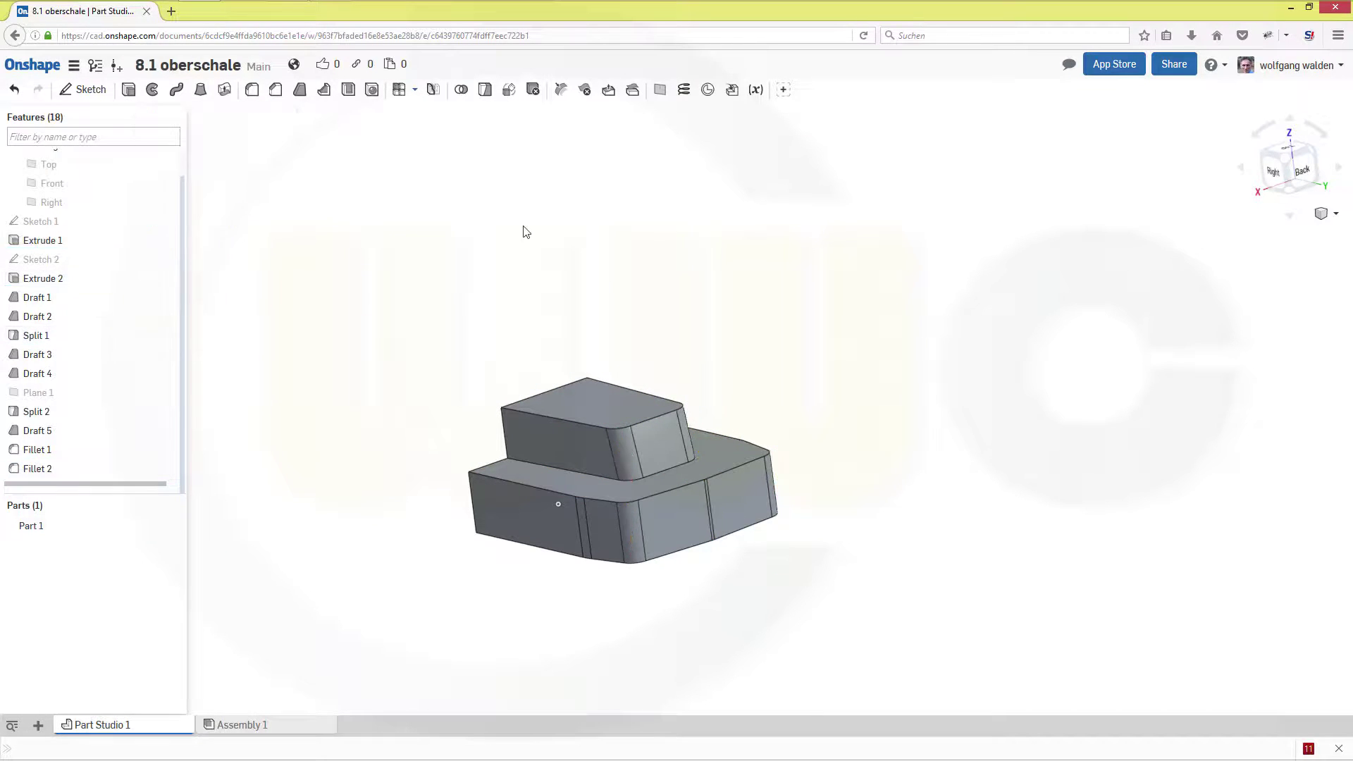
# Step: Round the upper outer edges of the raised block and the base block with a 5 mm tangent-propagated fillet
pyautogui.rightClick(545, 417)
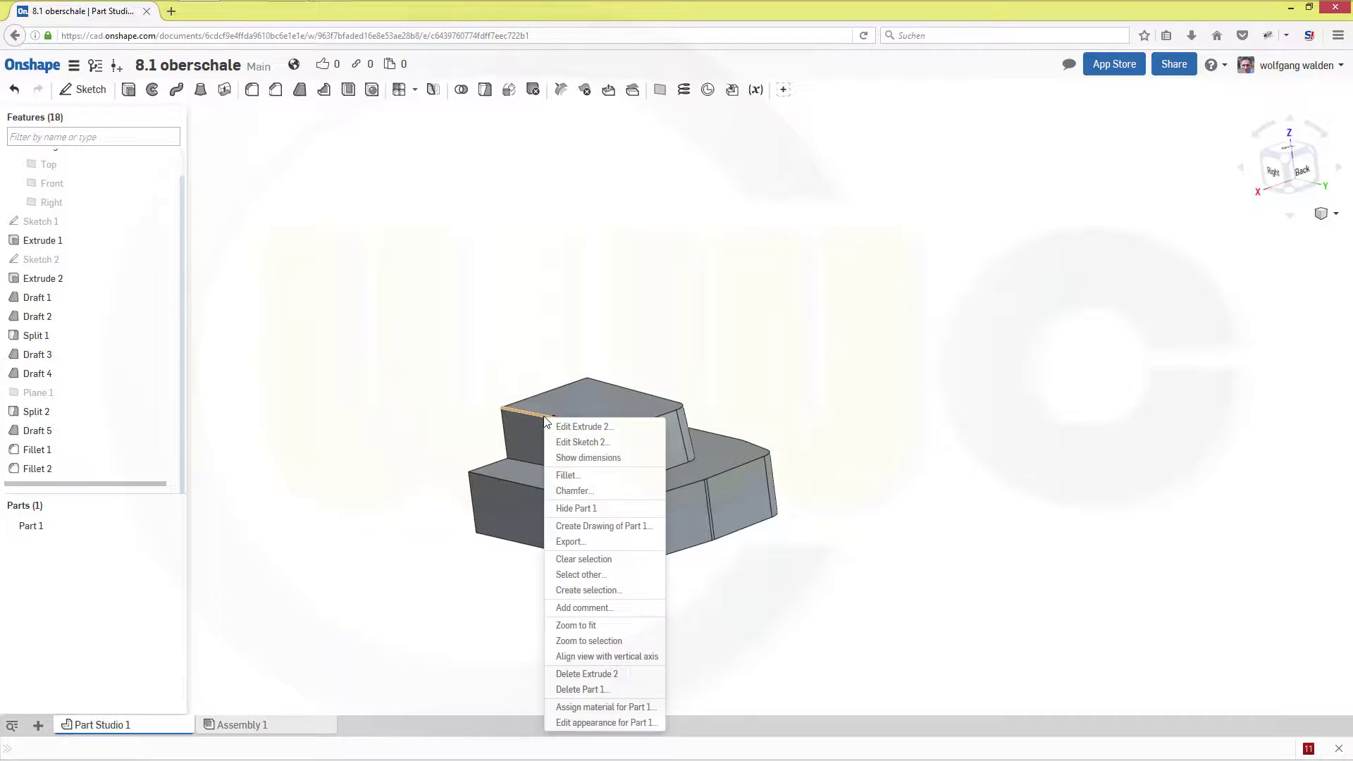
pyautogui.click(582, 477)
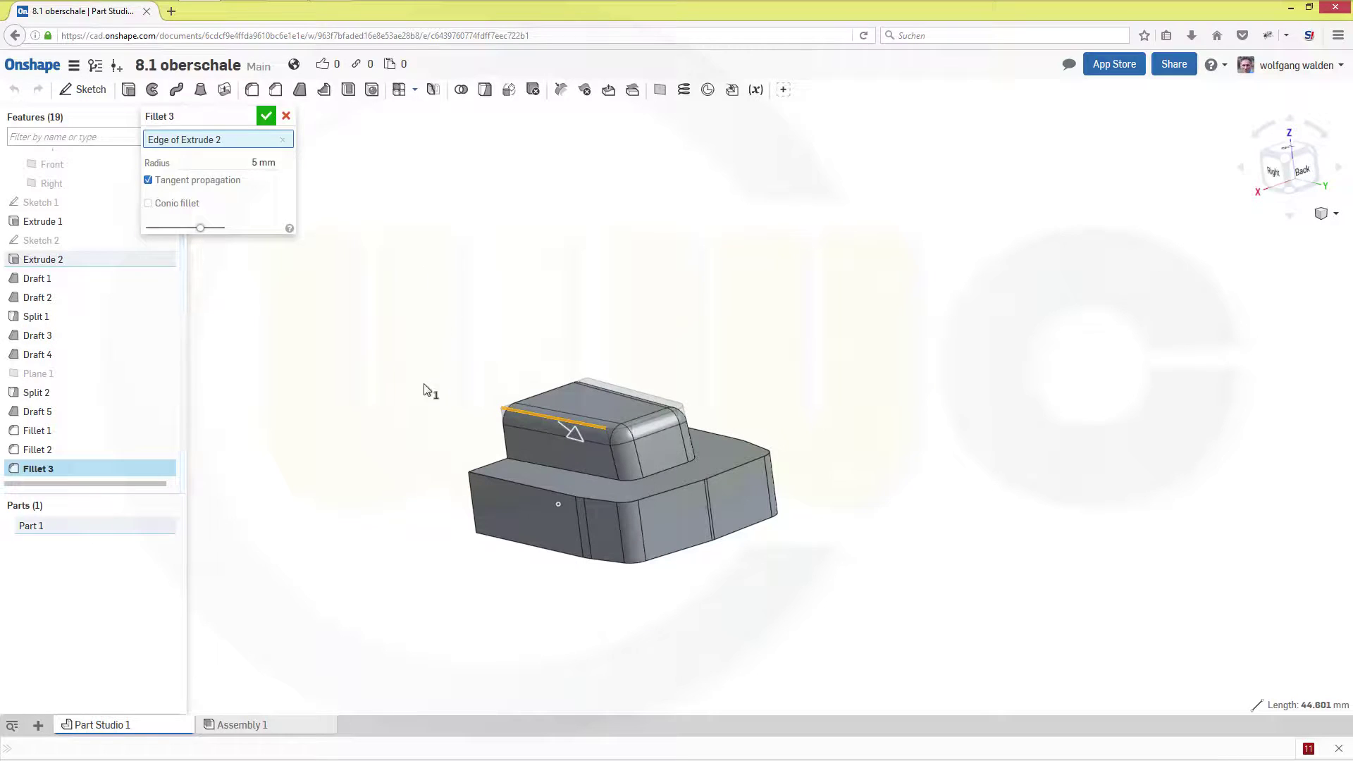
pyautogui.click(502, 474)
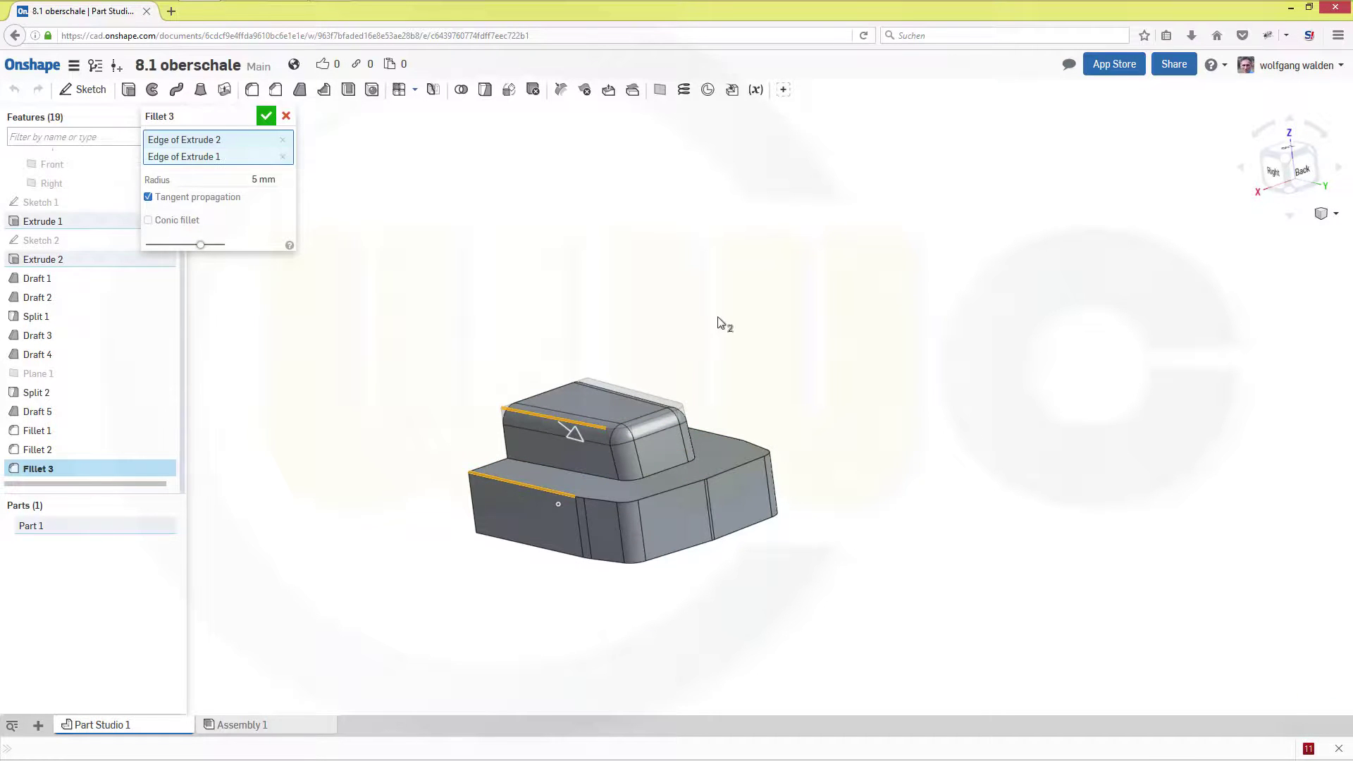
pyautogui.click(273, 119)
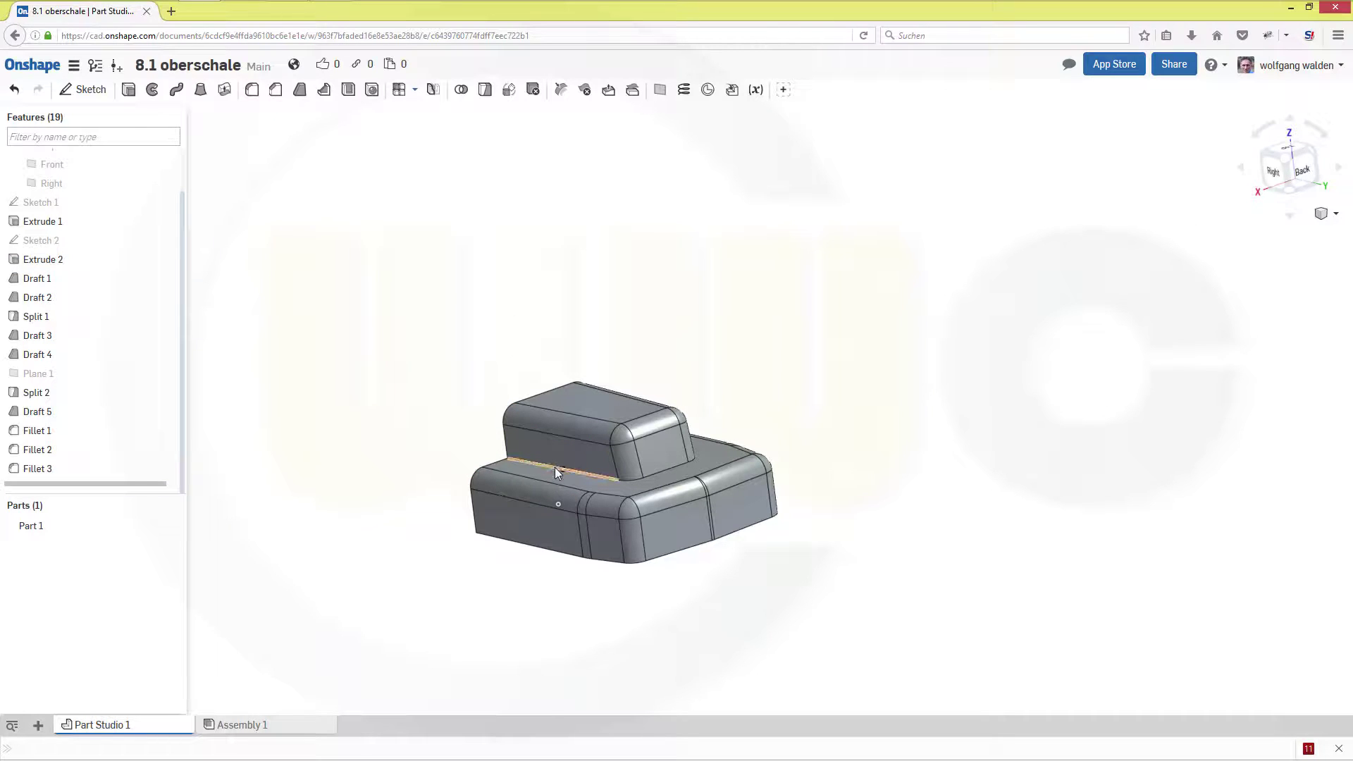
# Step: Fillet the inner edge where the raised block meets the base block with a 3 mm radius
pyautogui.rightClick(556, 467)
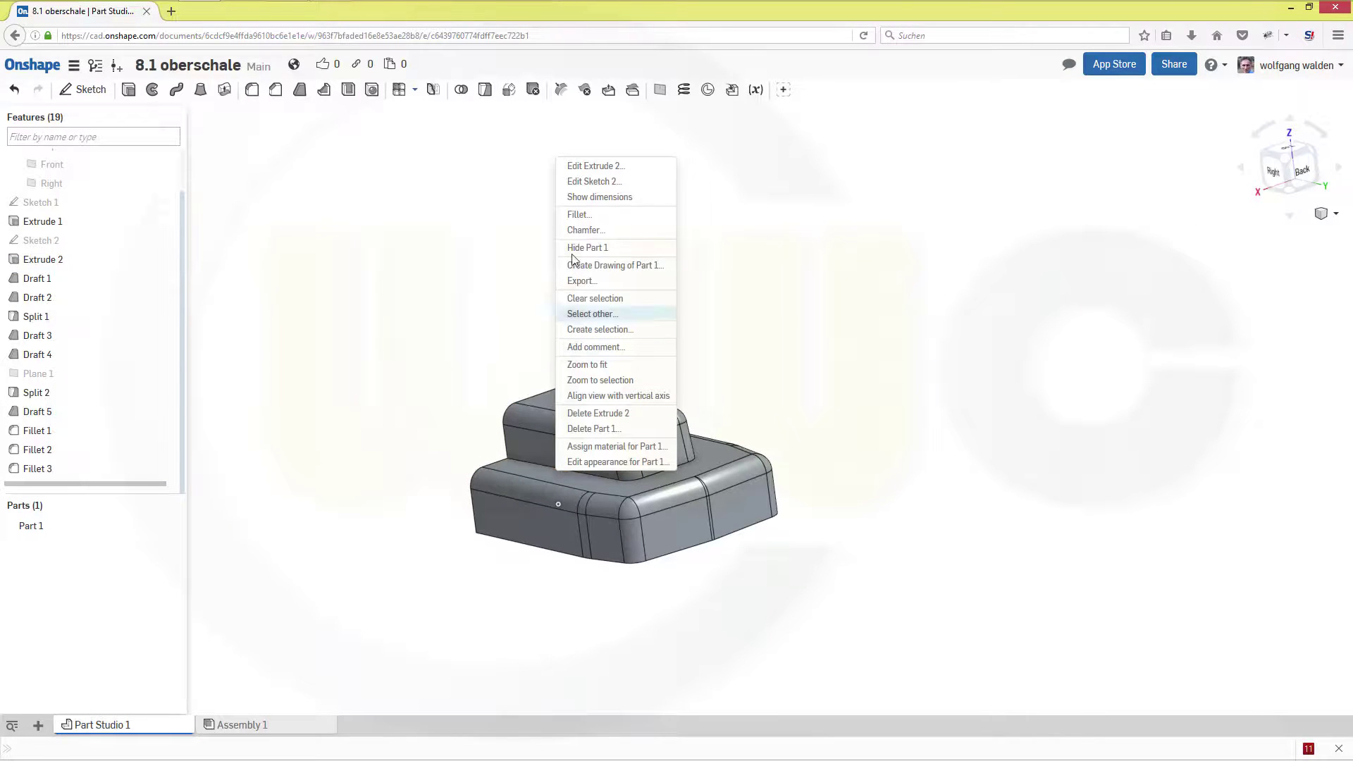
pyautogui.click(581, 215)
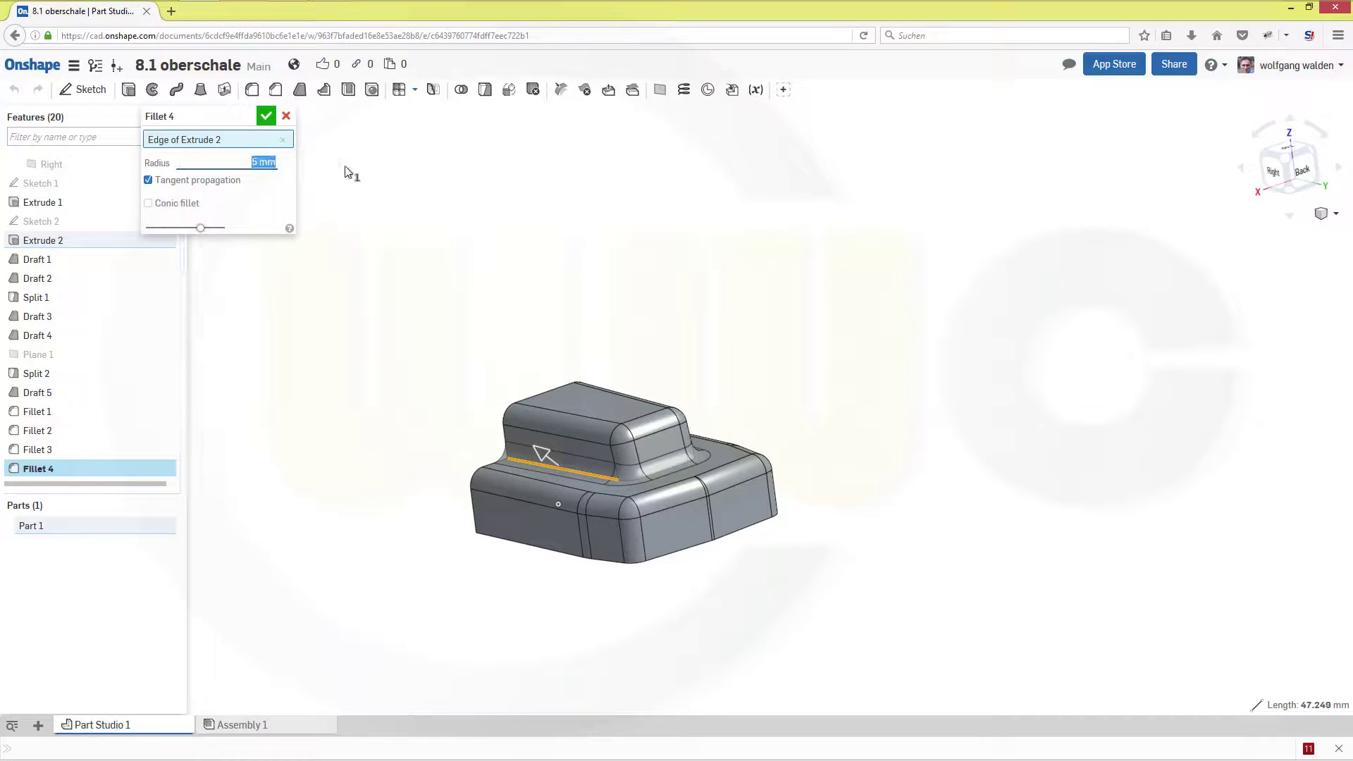
pyautogui.write('3')
pyautogui.press('Return')
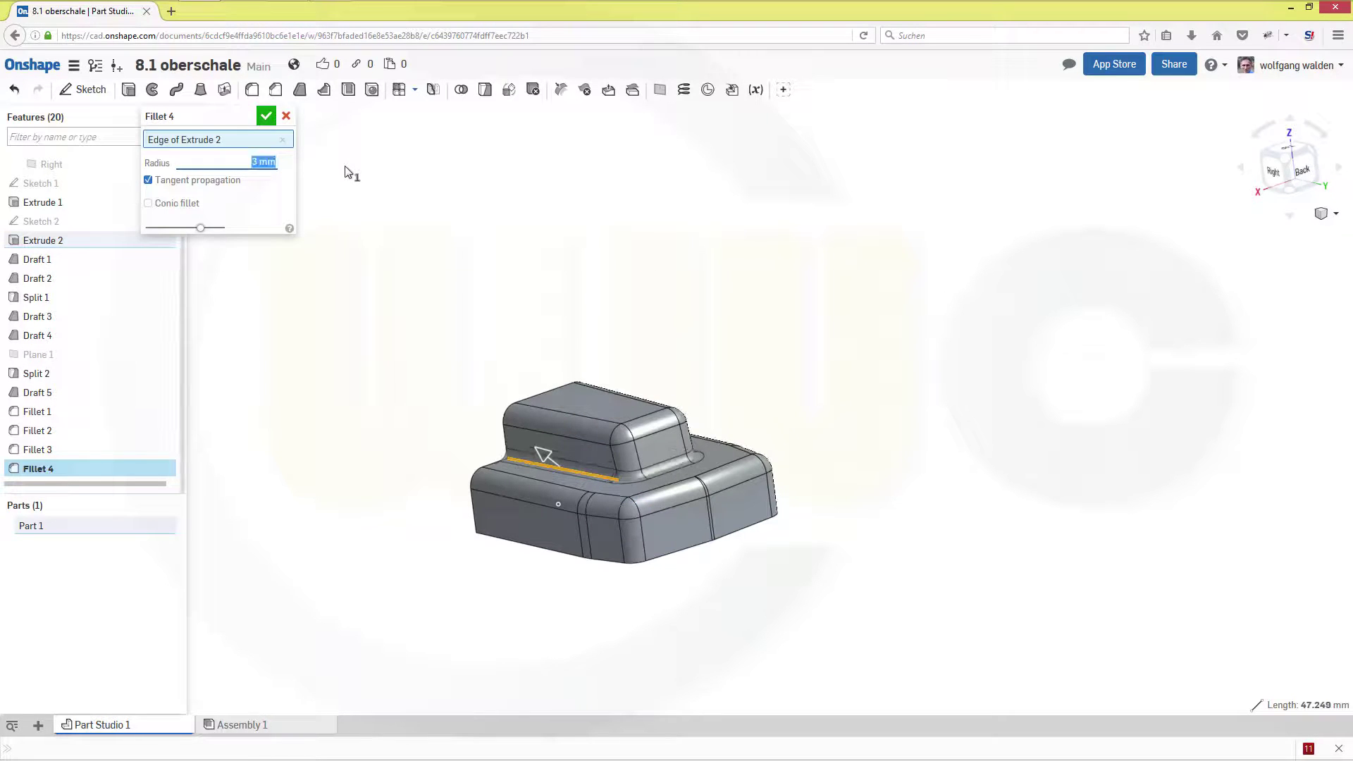
pyautogui.click(267, 117)
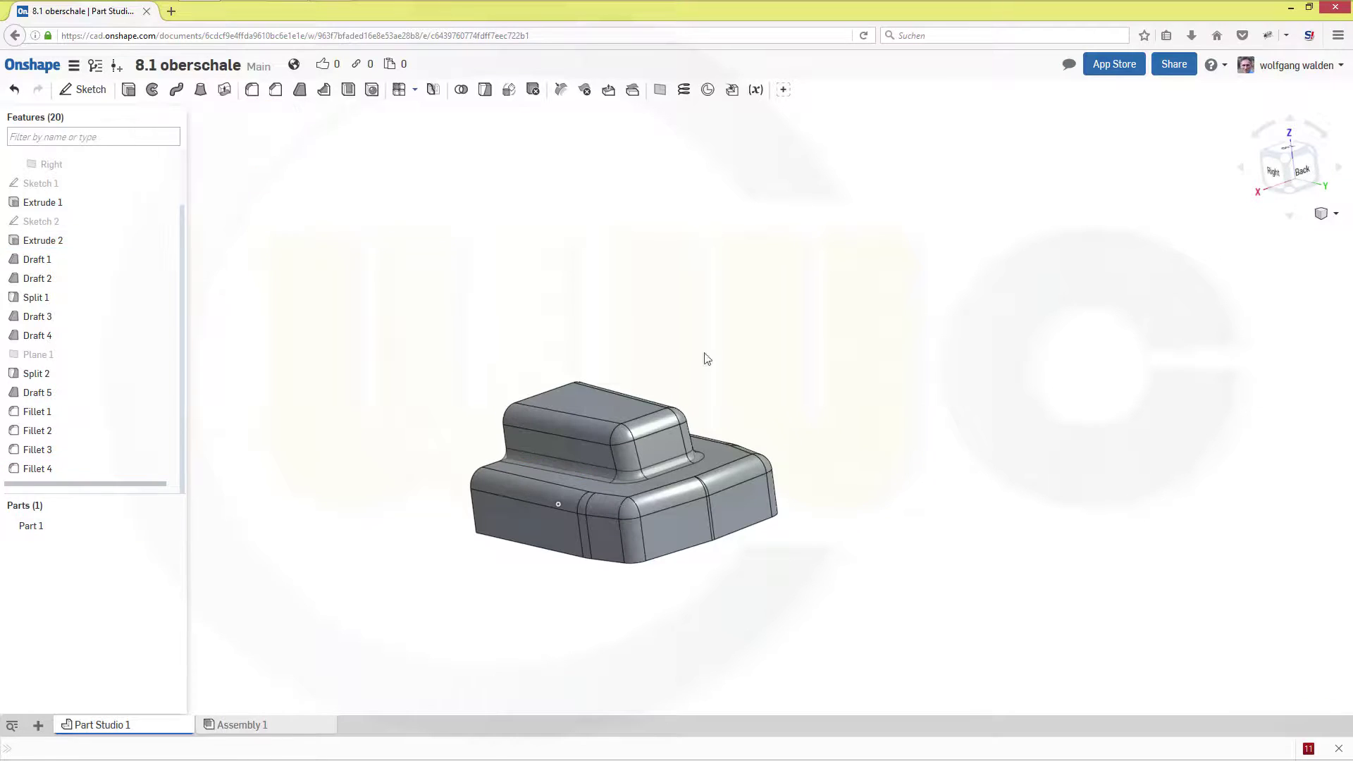
pyautogui.moveTo(843, 493); pyautogui.dragTo(780, 291, button='right')
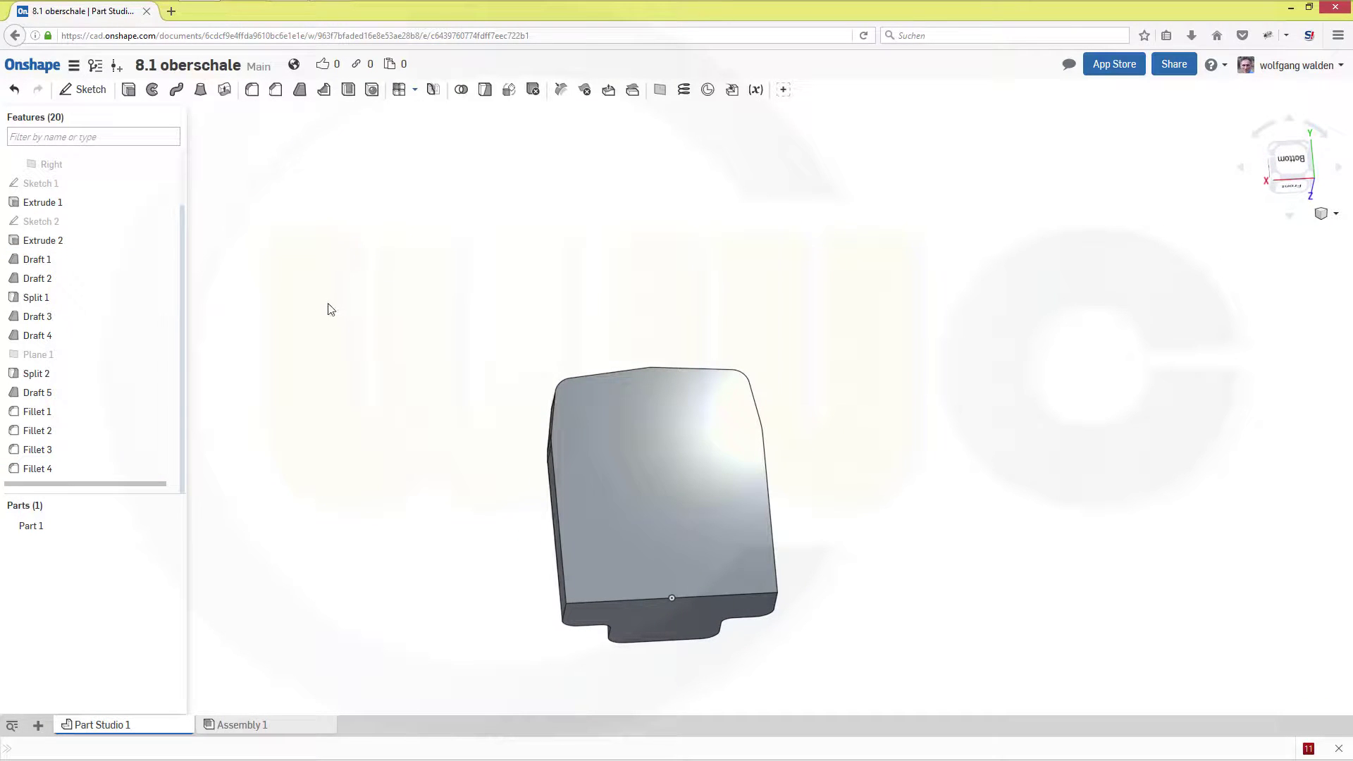
# Step: Shell the part to a 3 mm wall thickness, removing the flat underside face and the front face
pyautogui.click(348, 90)
pyautogui.moveTo(374, 339); pyautogui.dragTo(624, 491, button='right')
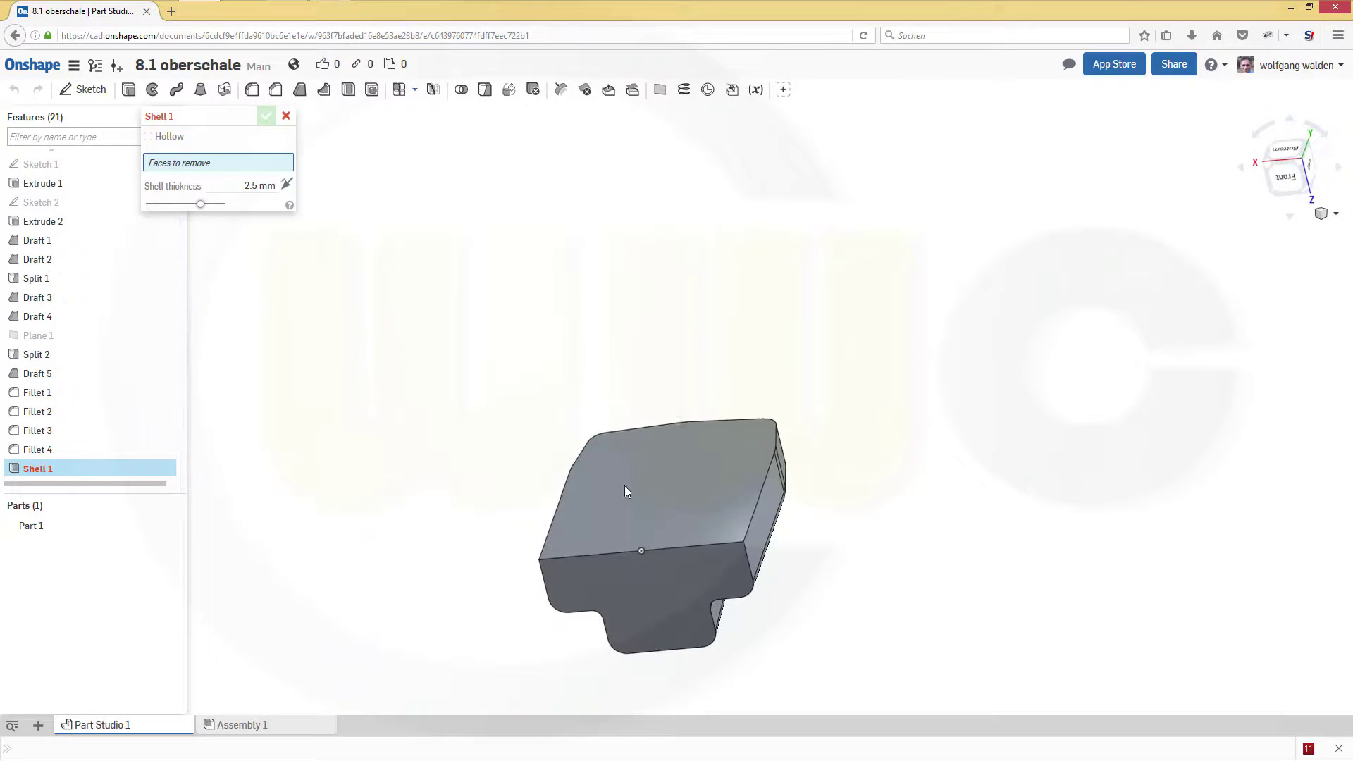
pyautogui.click(678, 506)
pyautogui.click(678, 605)
pyautogui.click(241, 205)
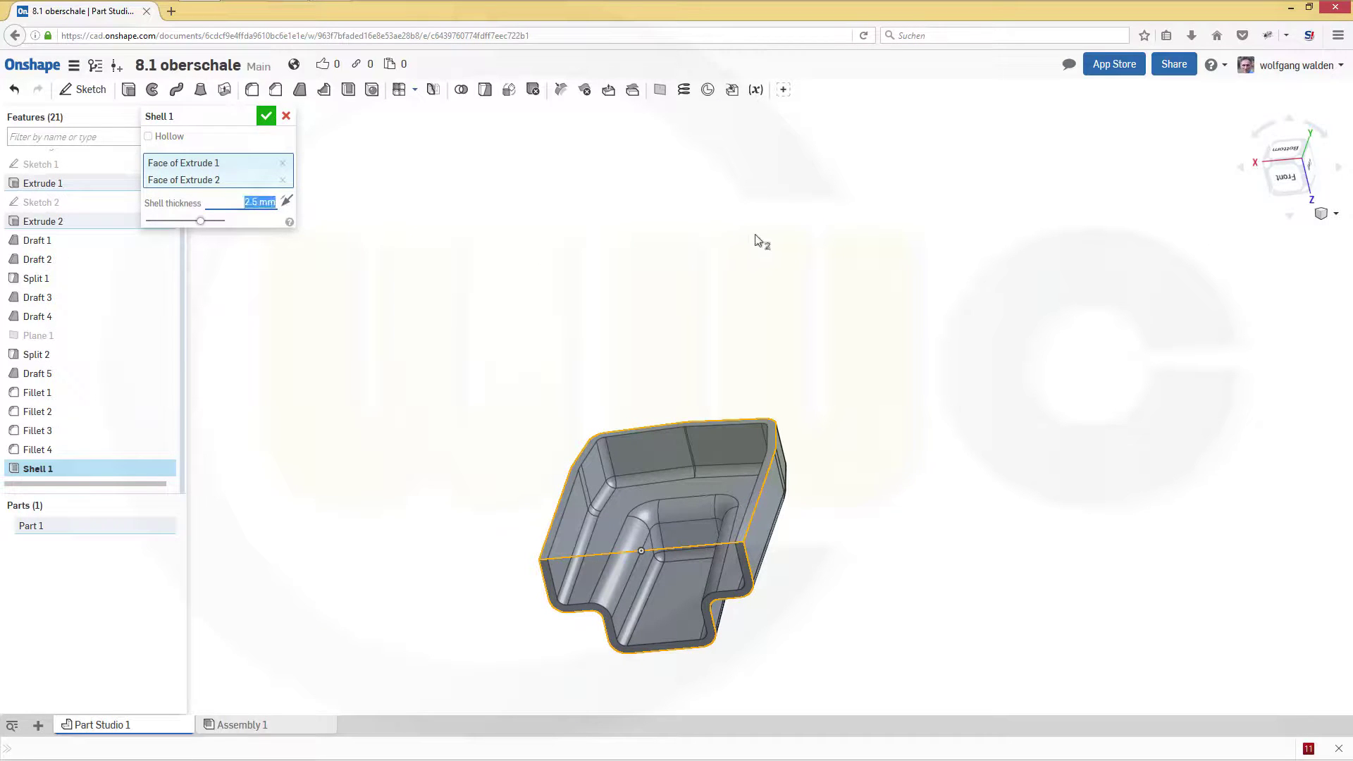
pyautogui.write('3')
pyautogui.press('Return')
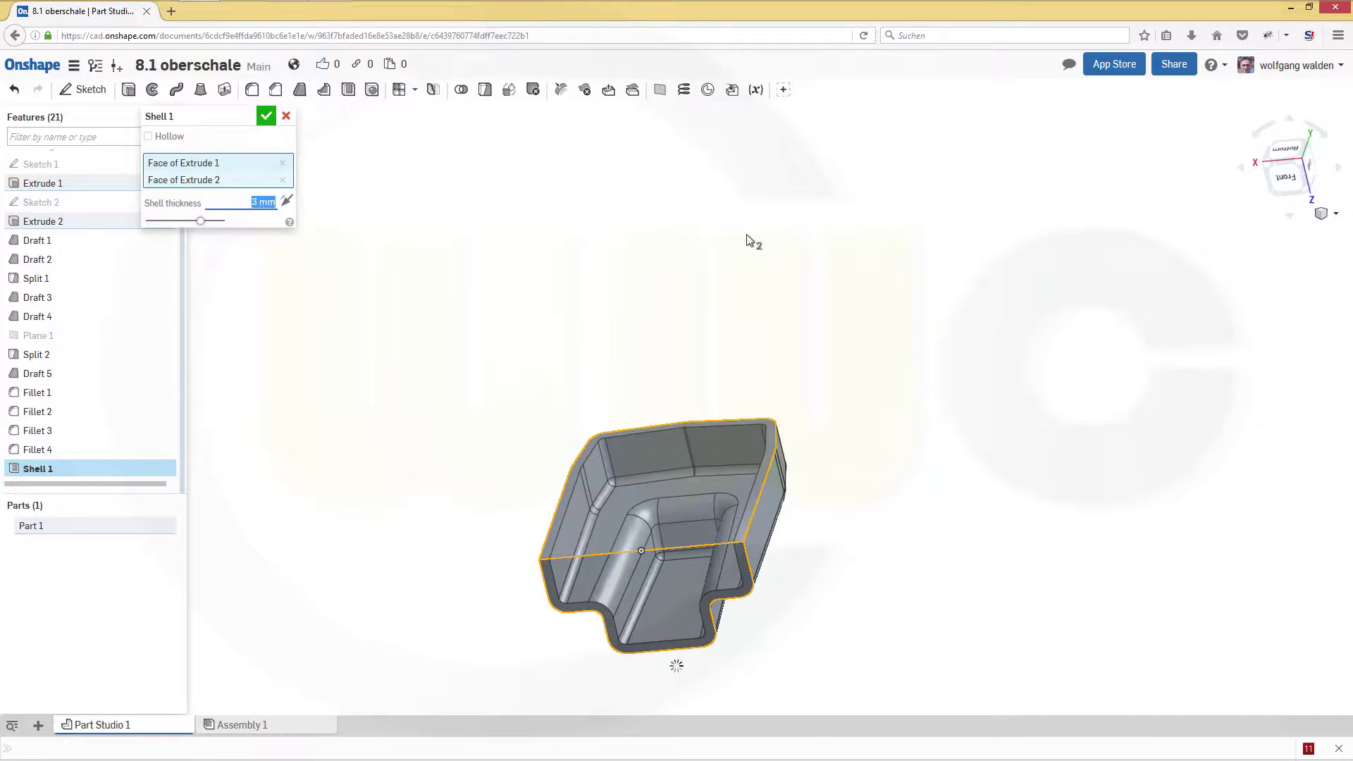
pyautogui.click(267, 118)
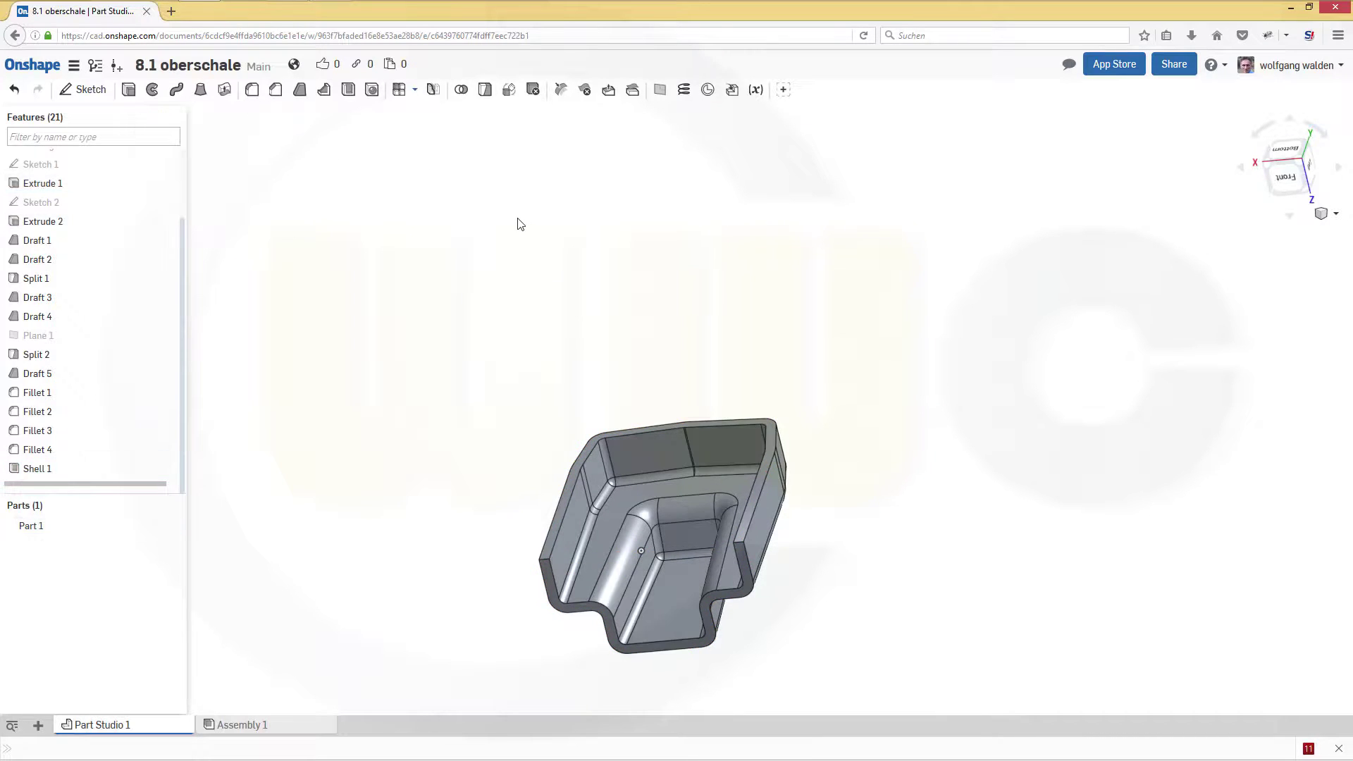
# Step: Start a sketch on the base block's inner floor face and draw a 10 mm diameter circle on the centreline within the raised block's outline
pyautogui.moveTo(579, 303)
pyautogui.mouseDown(button='right')
pyautogui.moveTo(604, 339)
pyautogui.moveTo(579, 266)
pyautogui.moveTo(582, 281)
pyautogui.mouseUp(button='right')
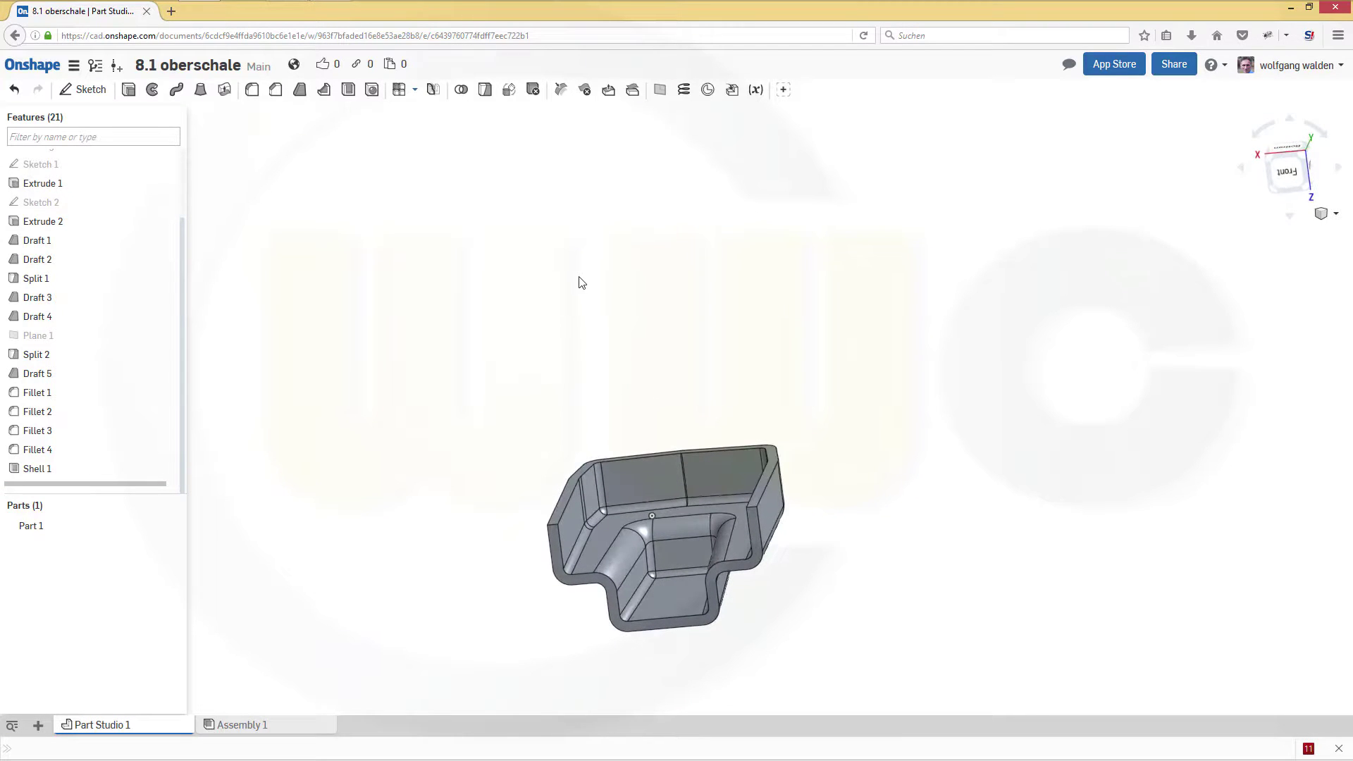
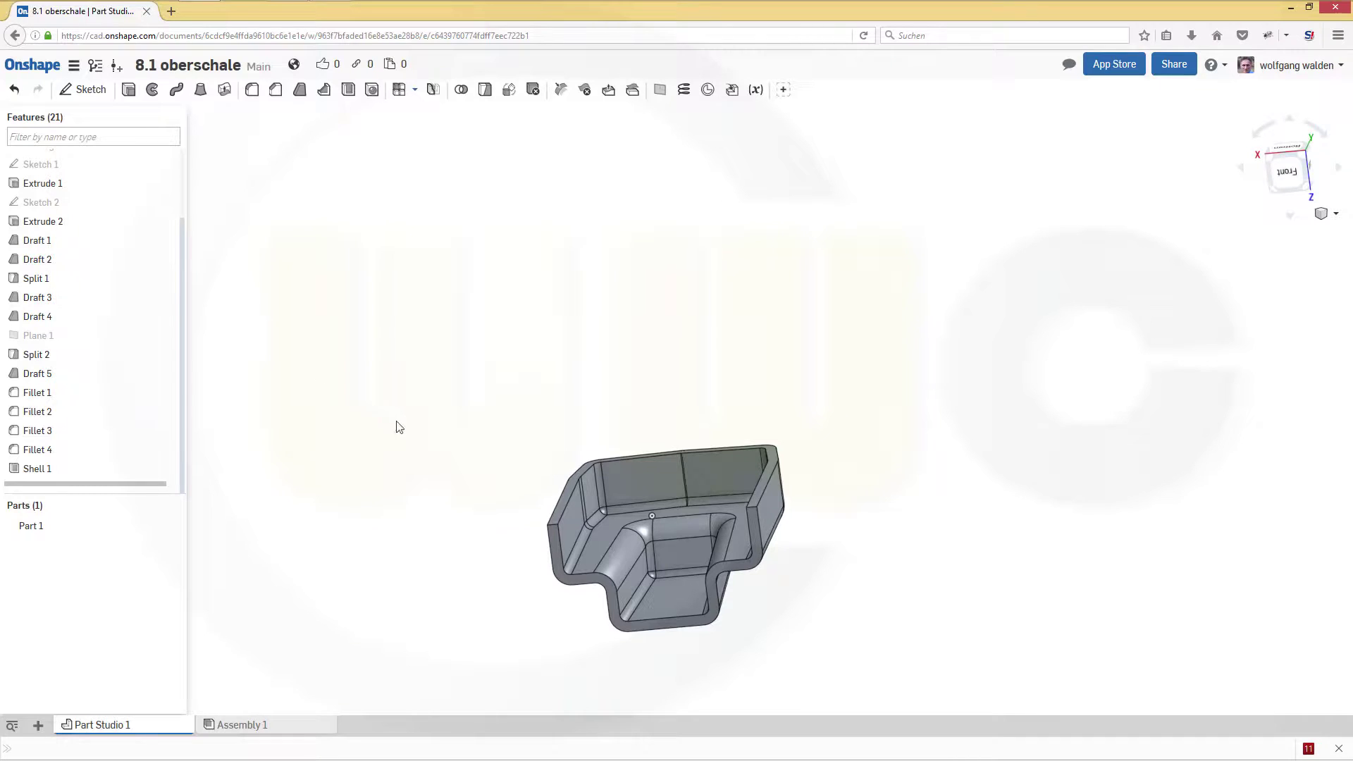
pyautogui.moveTo(441, 465)
pyautogui.mouseDown(button='right')
pyautogui.moveTo(487, 456)
pyautogui.moveTo(453, 474)
pyautogui.mouseUp(button='right')
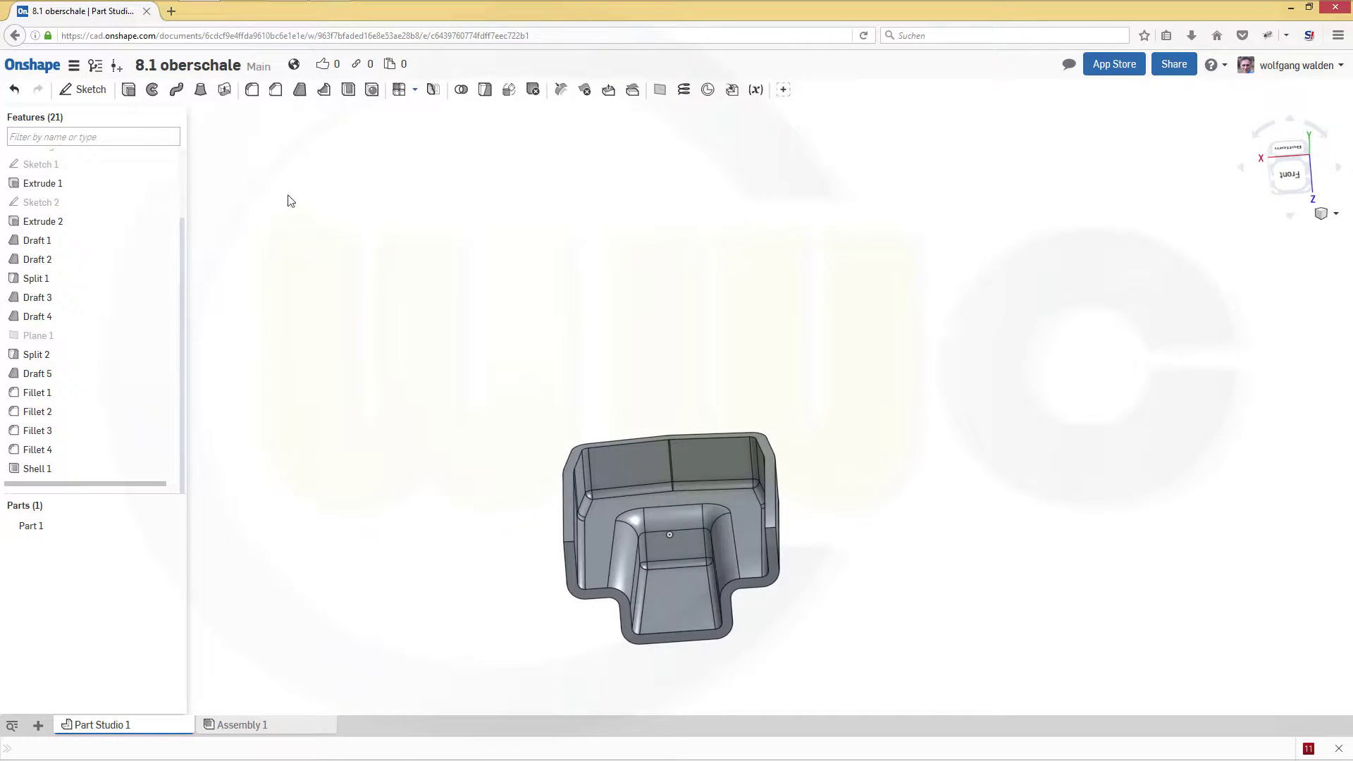
pyautogui.click(85, 89)
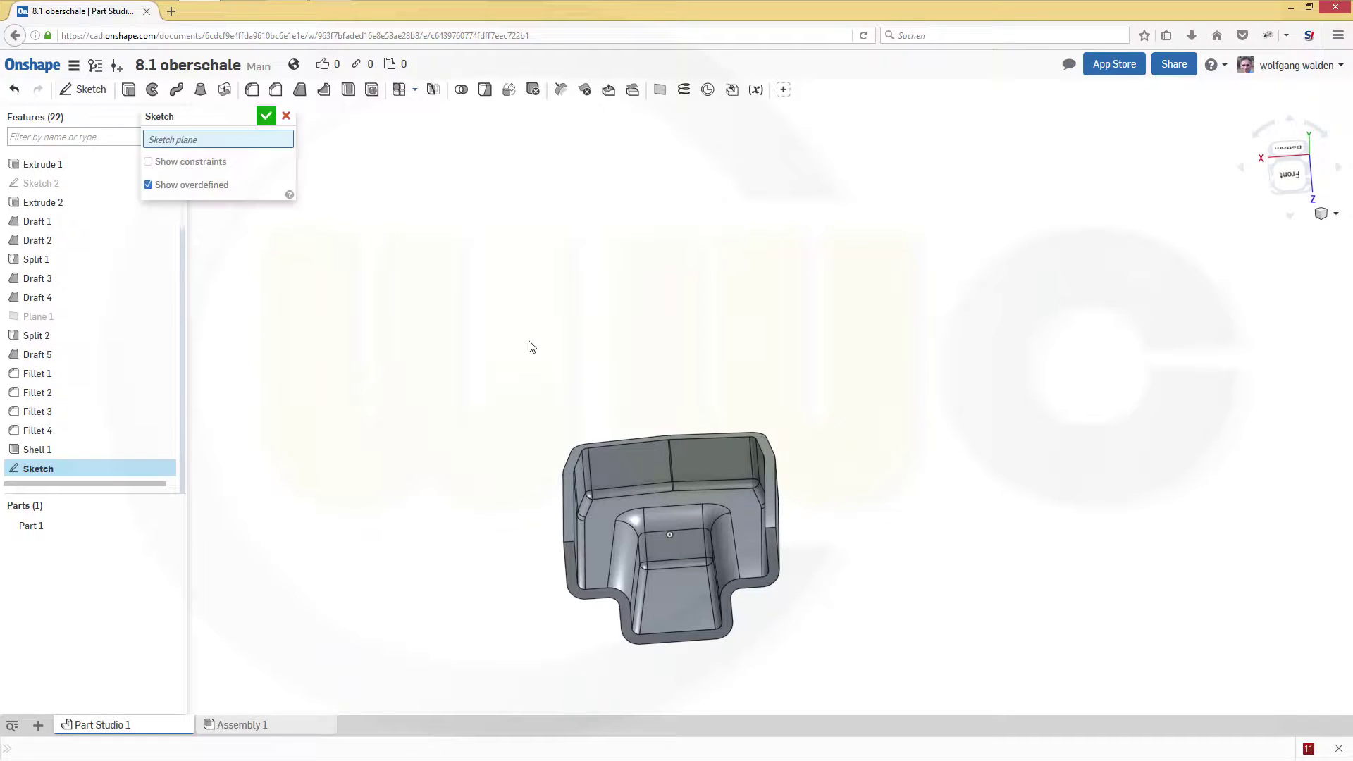
pyautogui.click(599, 530)
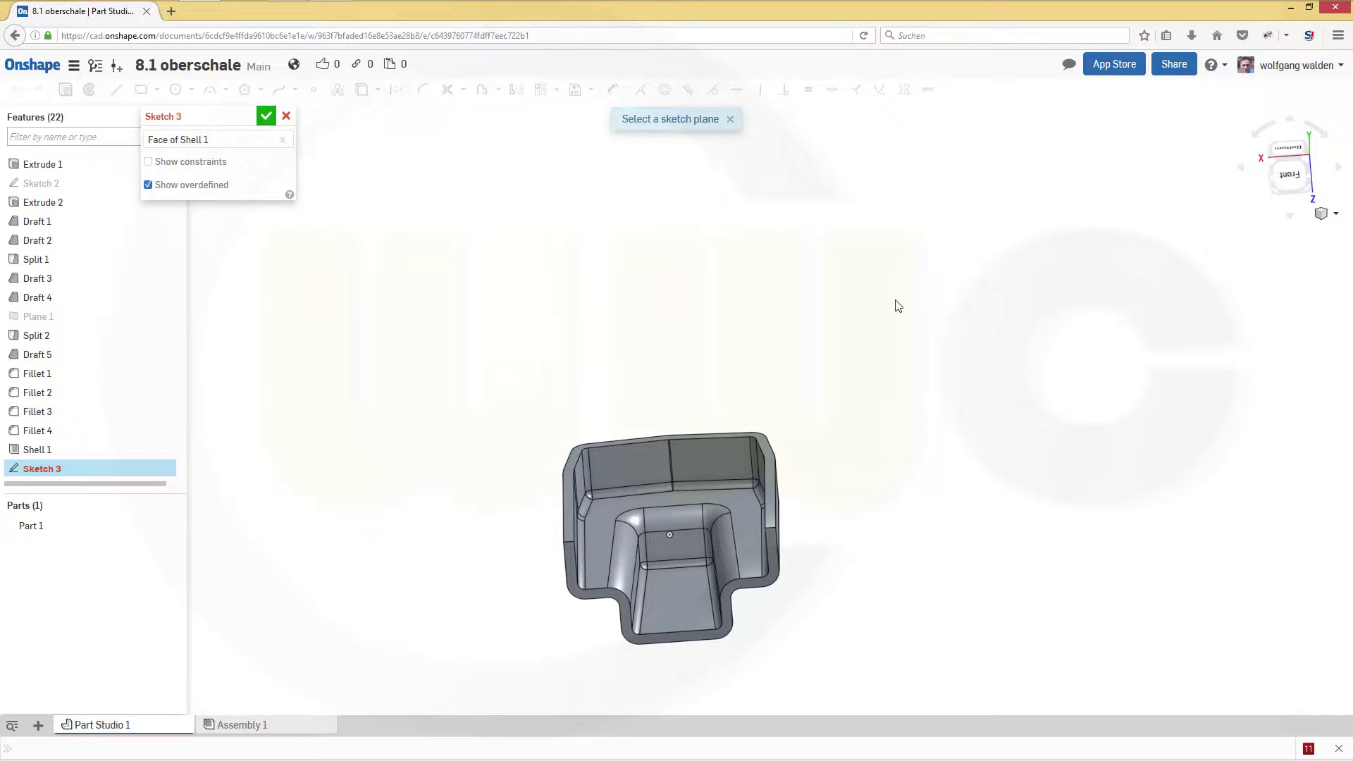
pyautogui.rightClick(809, 271)
pyautogui.click(861, 392)
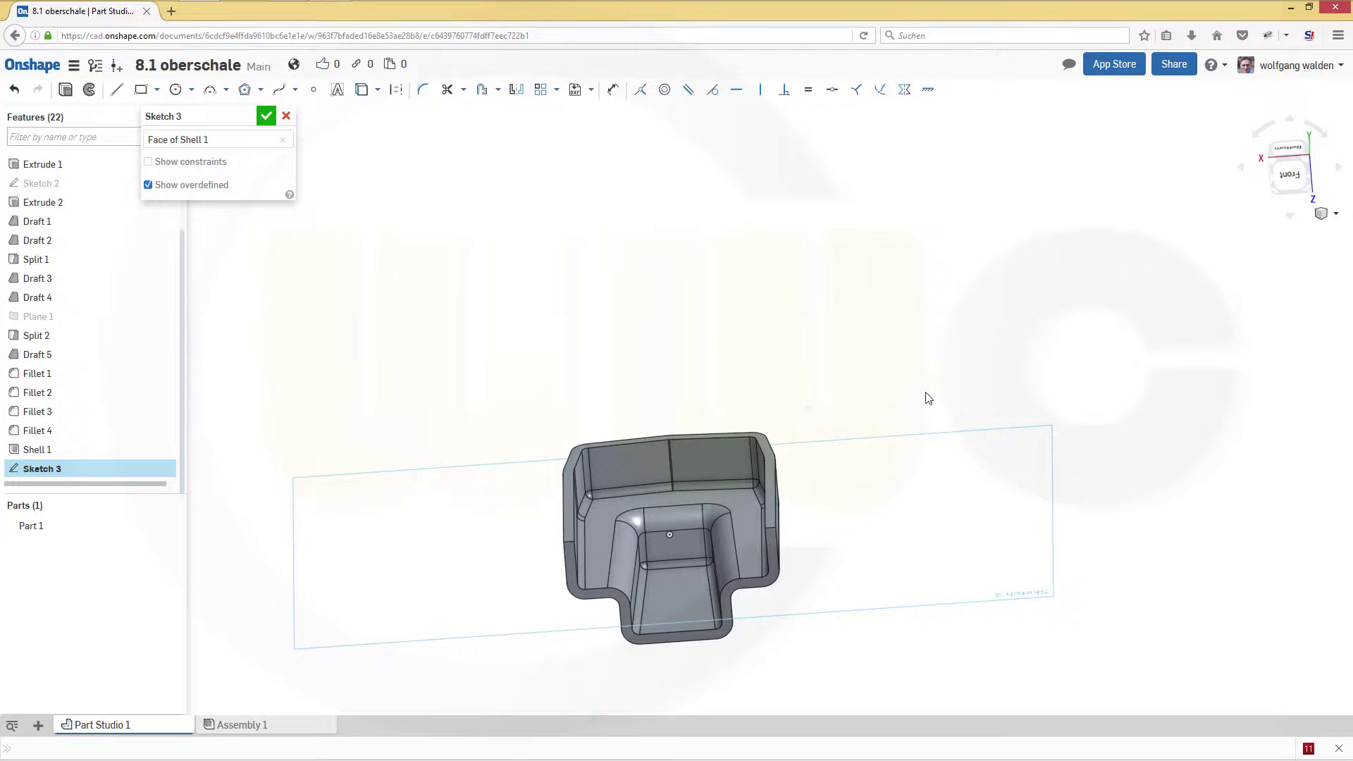
pyautogui.click(176, 91)
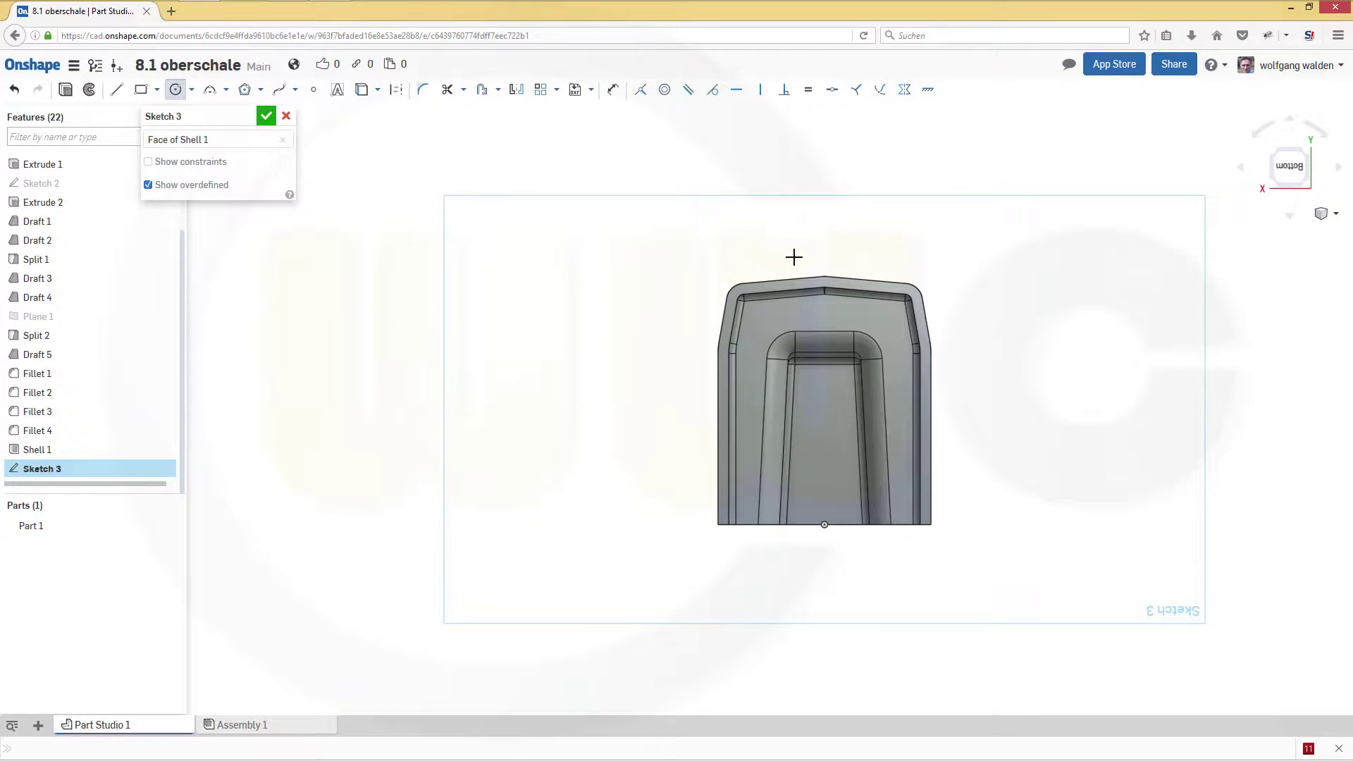
pyautogui.click(824, 401)
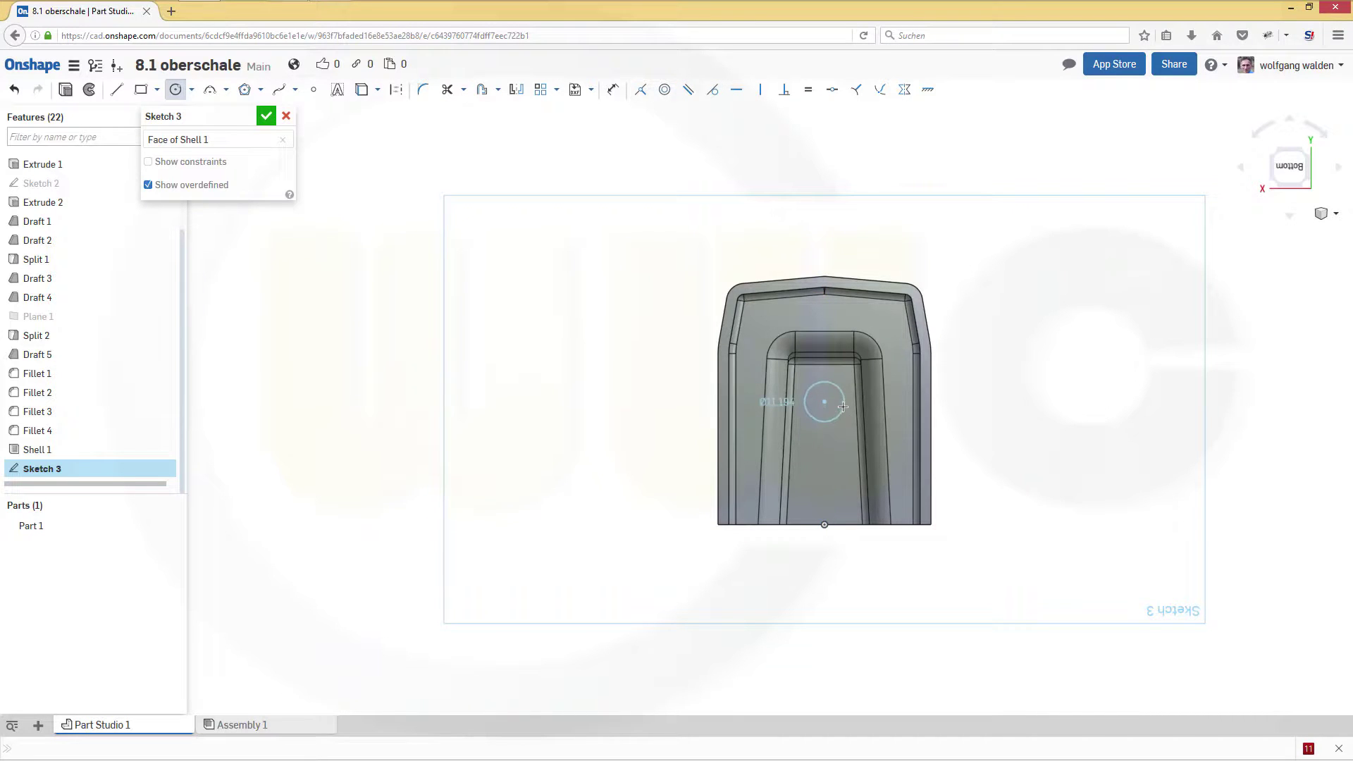
pyautogui.click(846, 407)
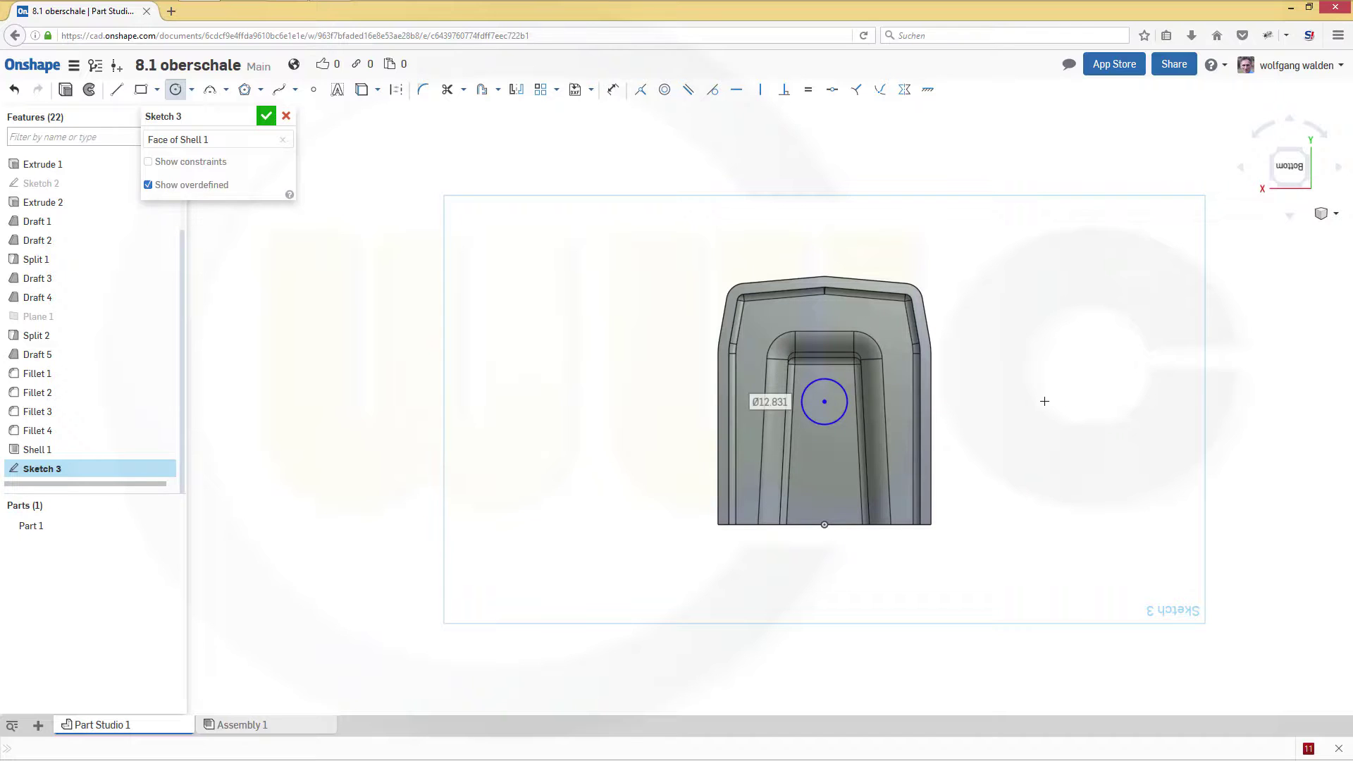
pyautogui.write('10')
pyautogui.press('Return')
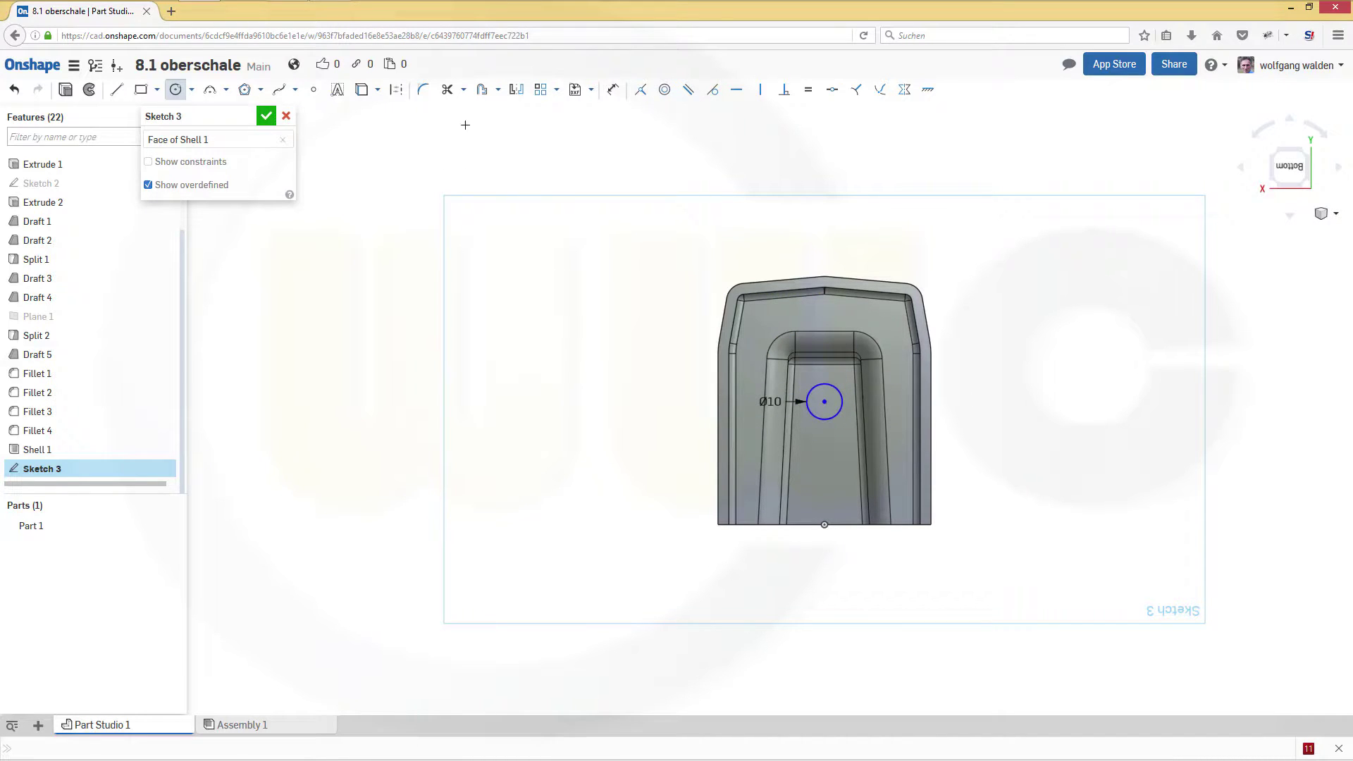
# Step: Dimension the circle's centre 40 mm from the origin at the front edge and finish the sketch
pyautogui.click(613, 89)
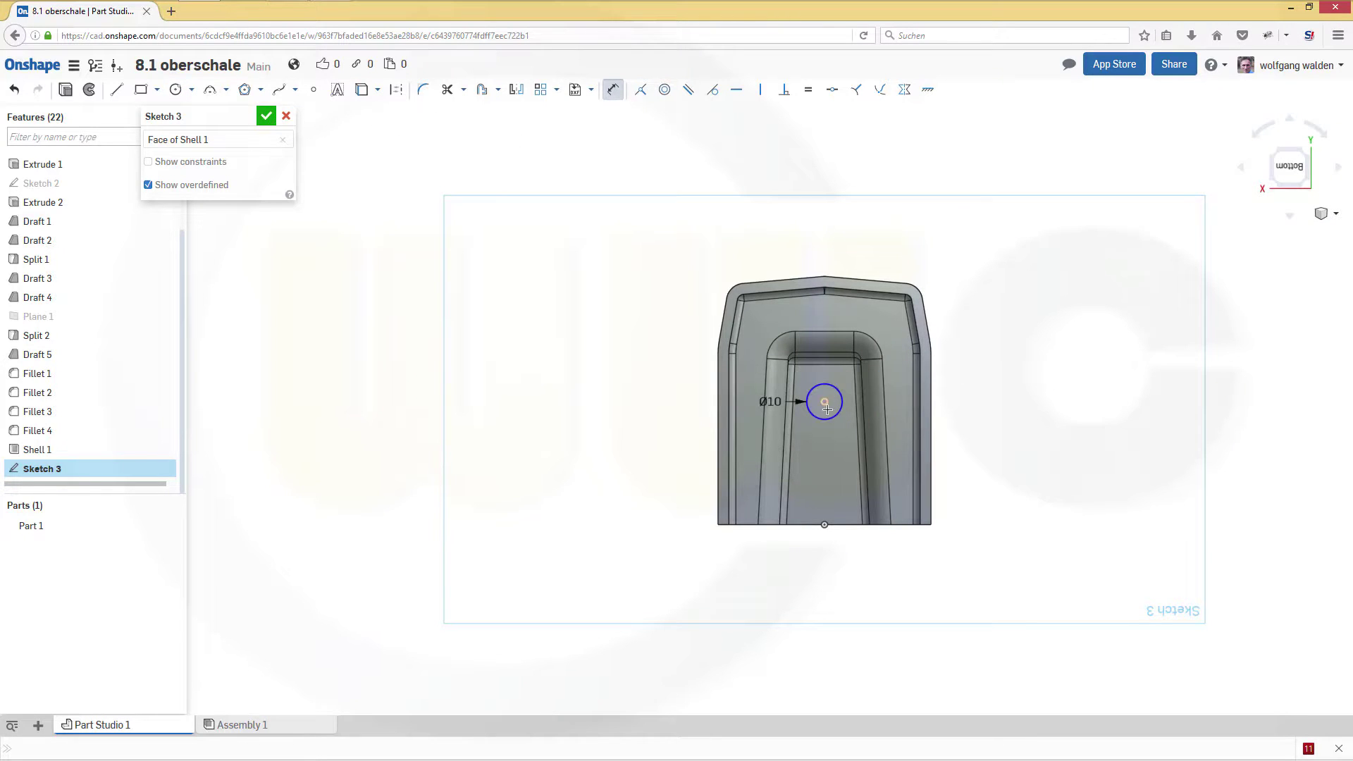
pyautogui.click(824, 525)
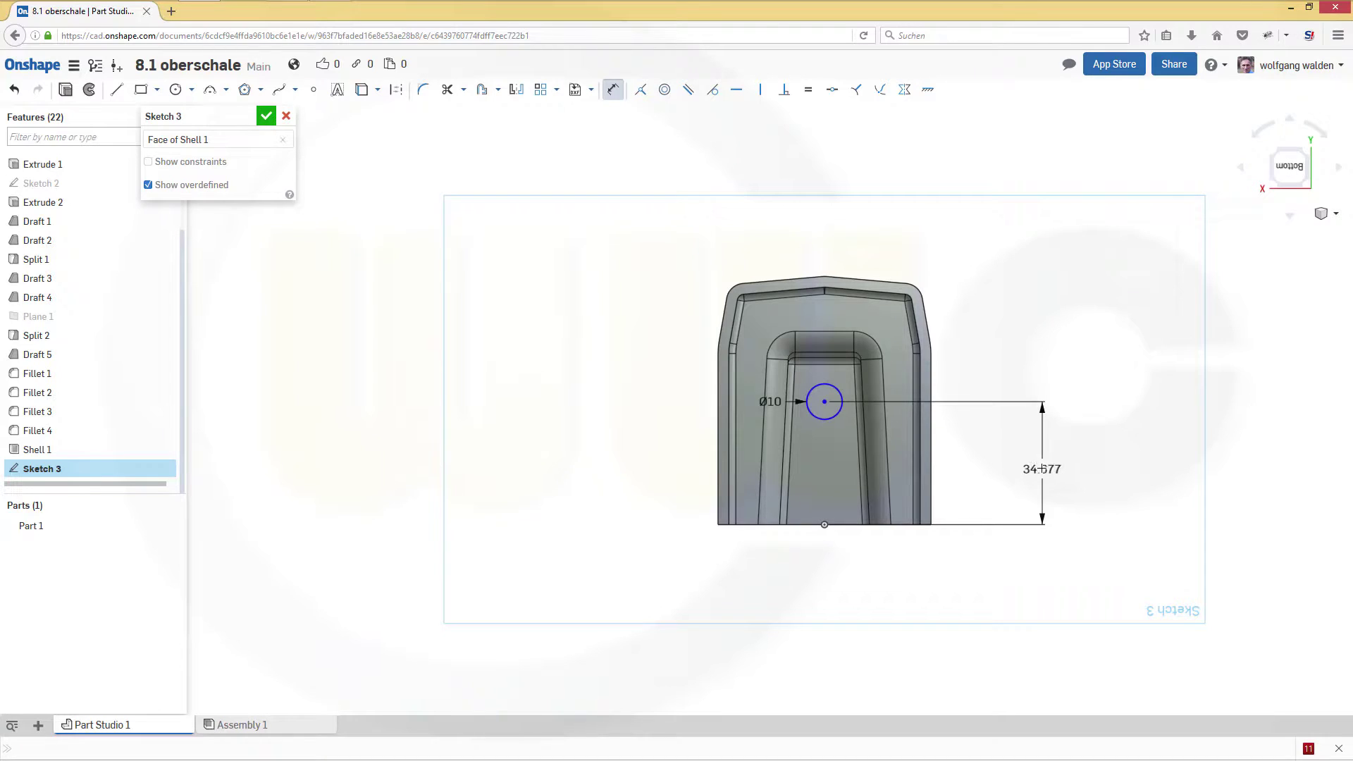
pyautogui.click(988, 470)
pyautogui.write('40')
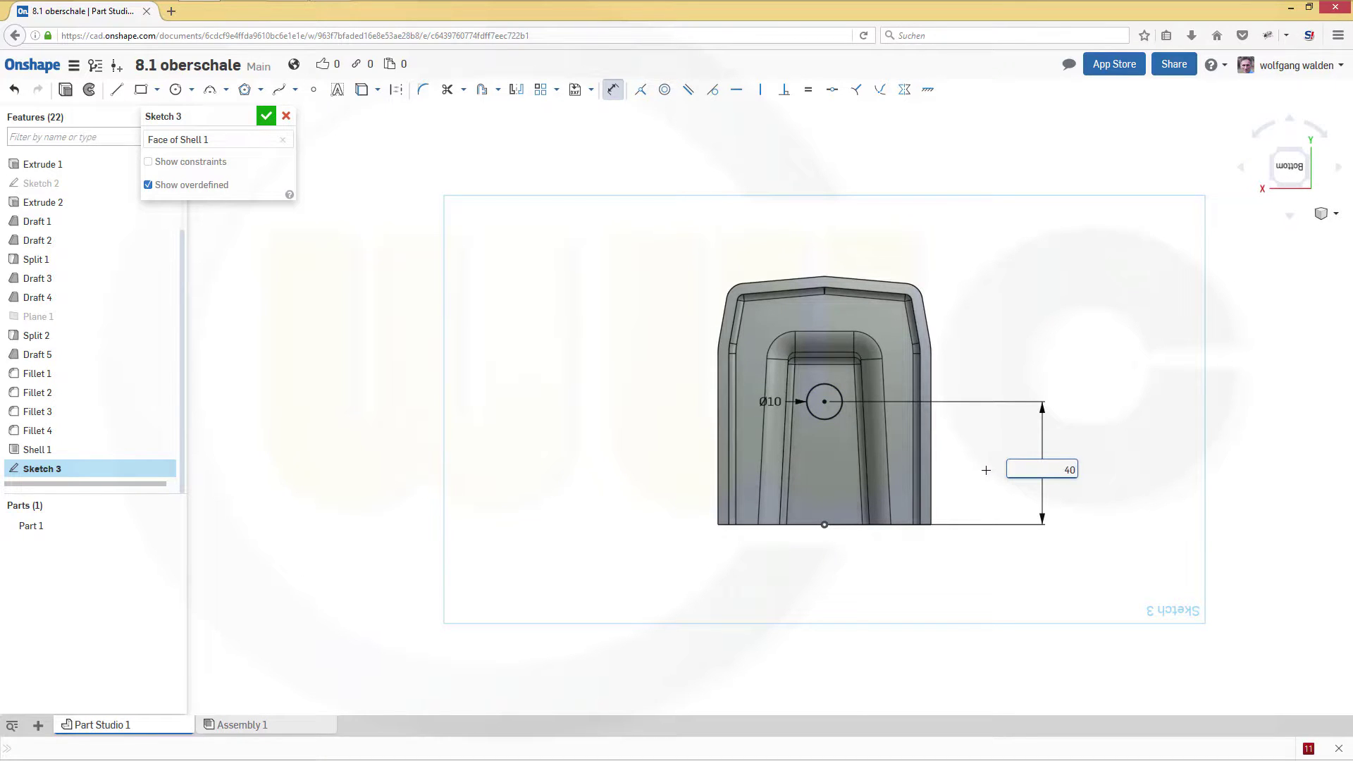
pyautogui.press('Return')
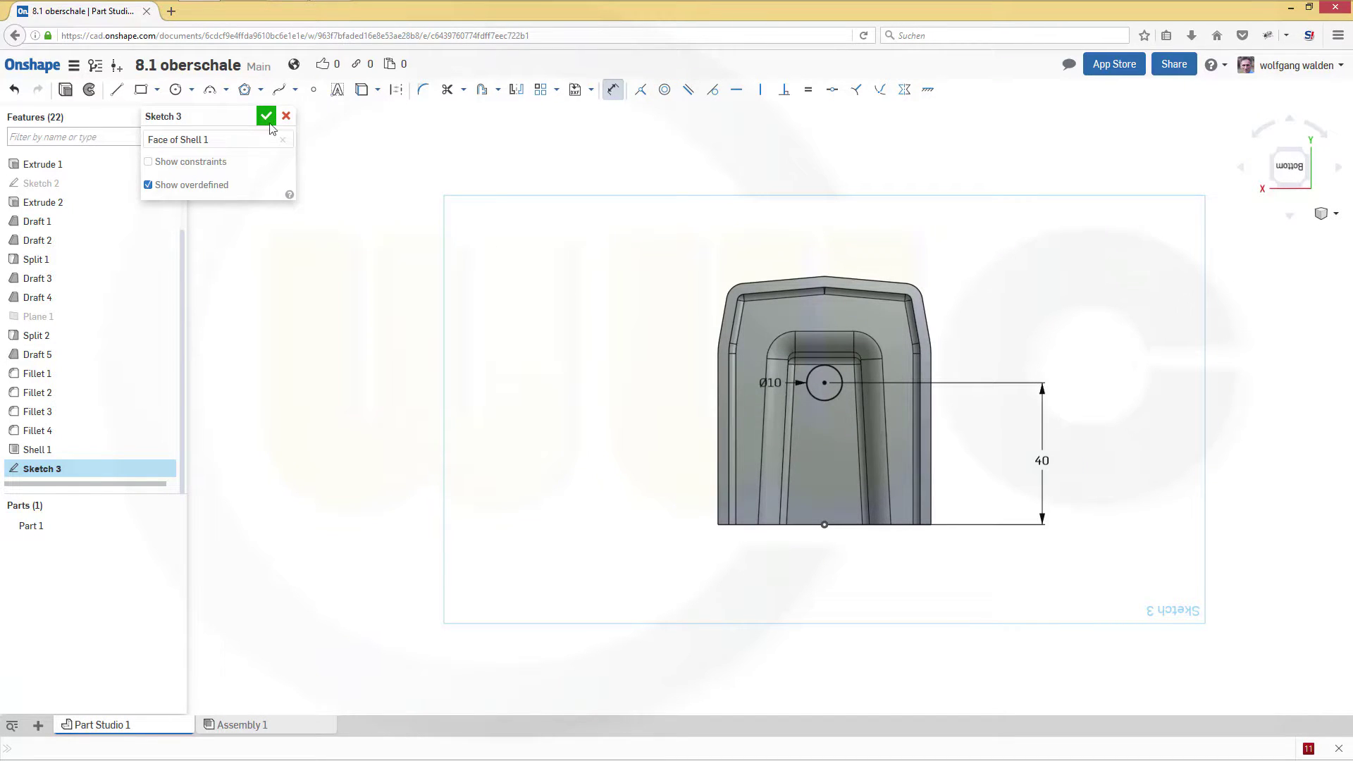
pyautogui.click(268, 123)
# Step: Extrude the circle up to next into the raised block's cavity, adding it to the shell as a cylindrical boss
pyautogui.moveTo(526, 362)
pyautogui.mouseDown(button='right')
pyautogui.moveTo(518, 301)
pyautogui.moveTo(480, 263)
pyautogui.mouseUp(button='right')
pyautogui.click(129, 89)
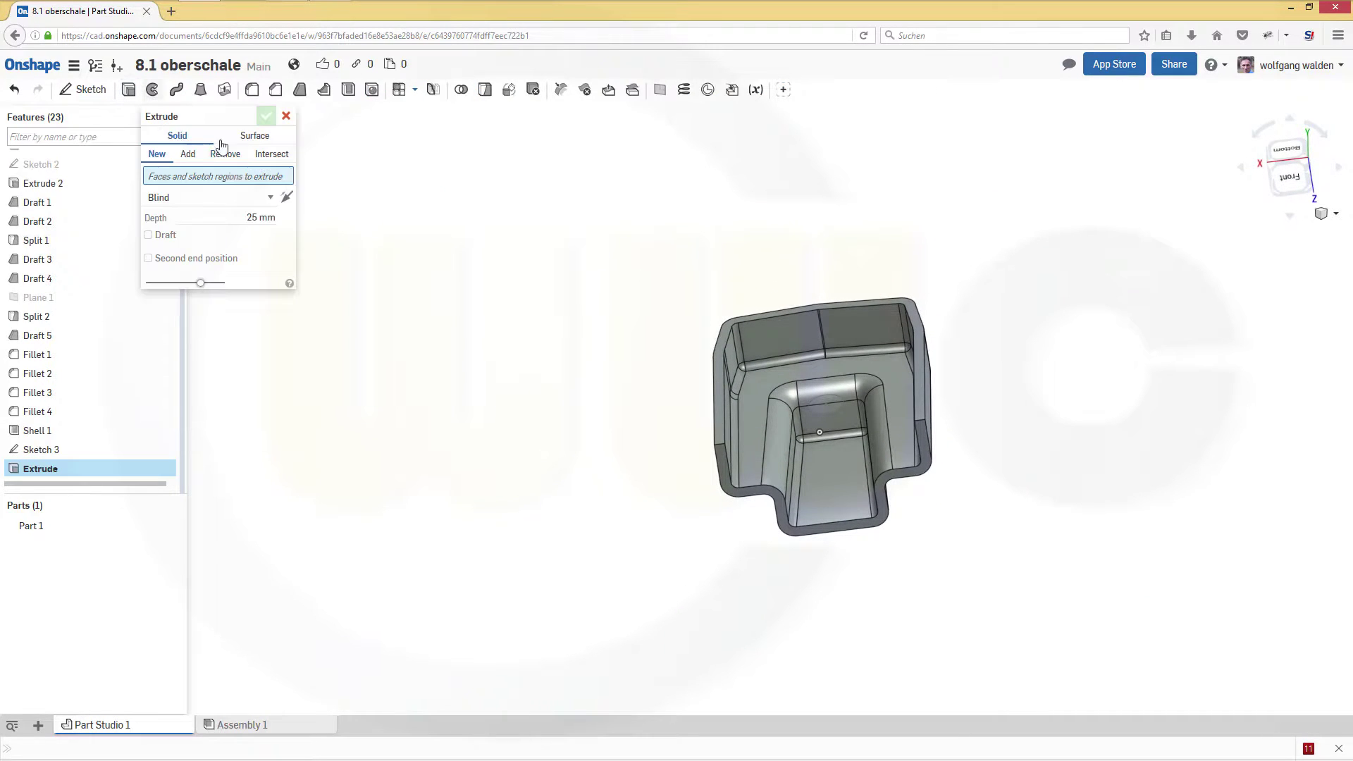
pyautogui.click(825, 408)
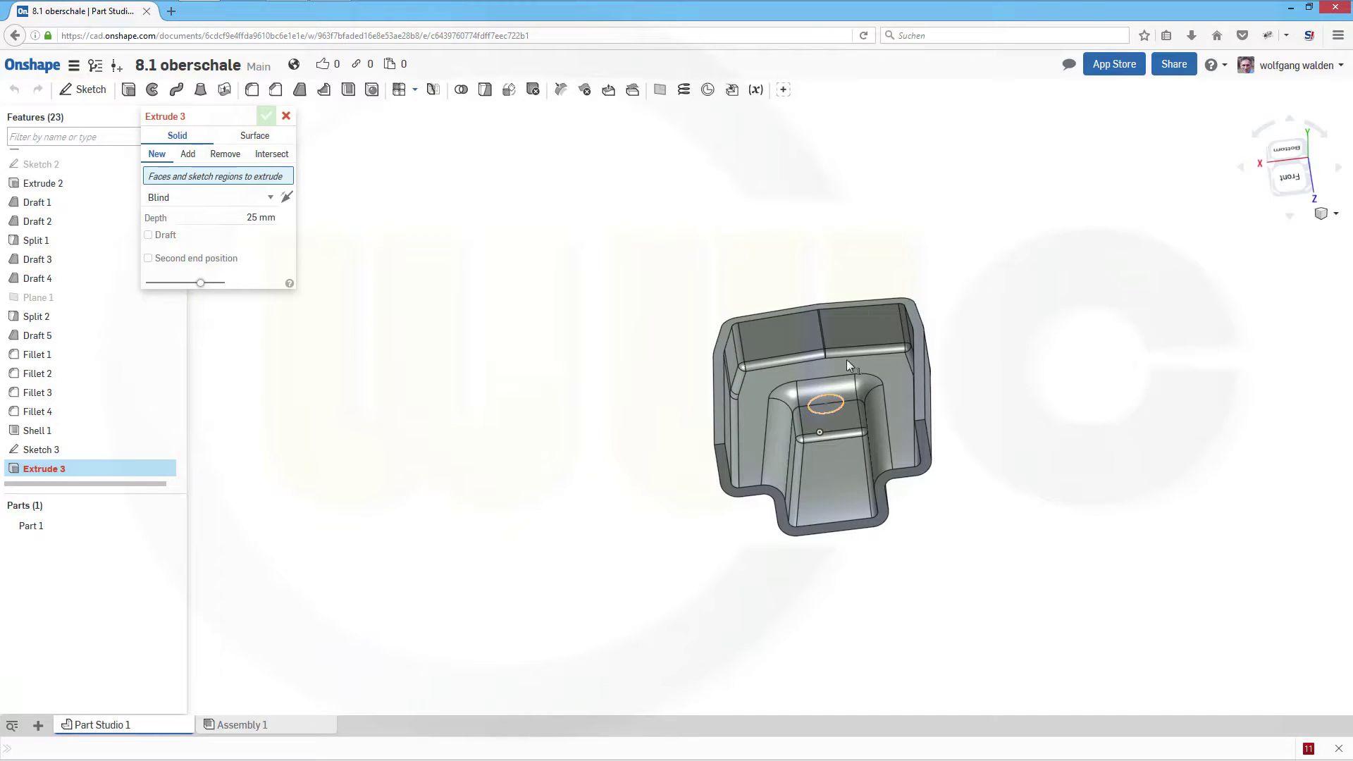
pyautogui.click(286, 197)
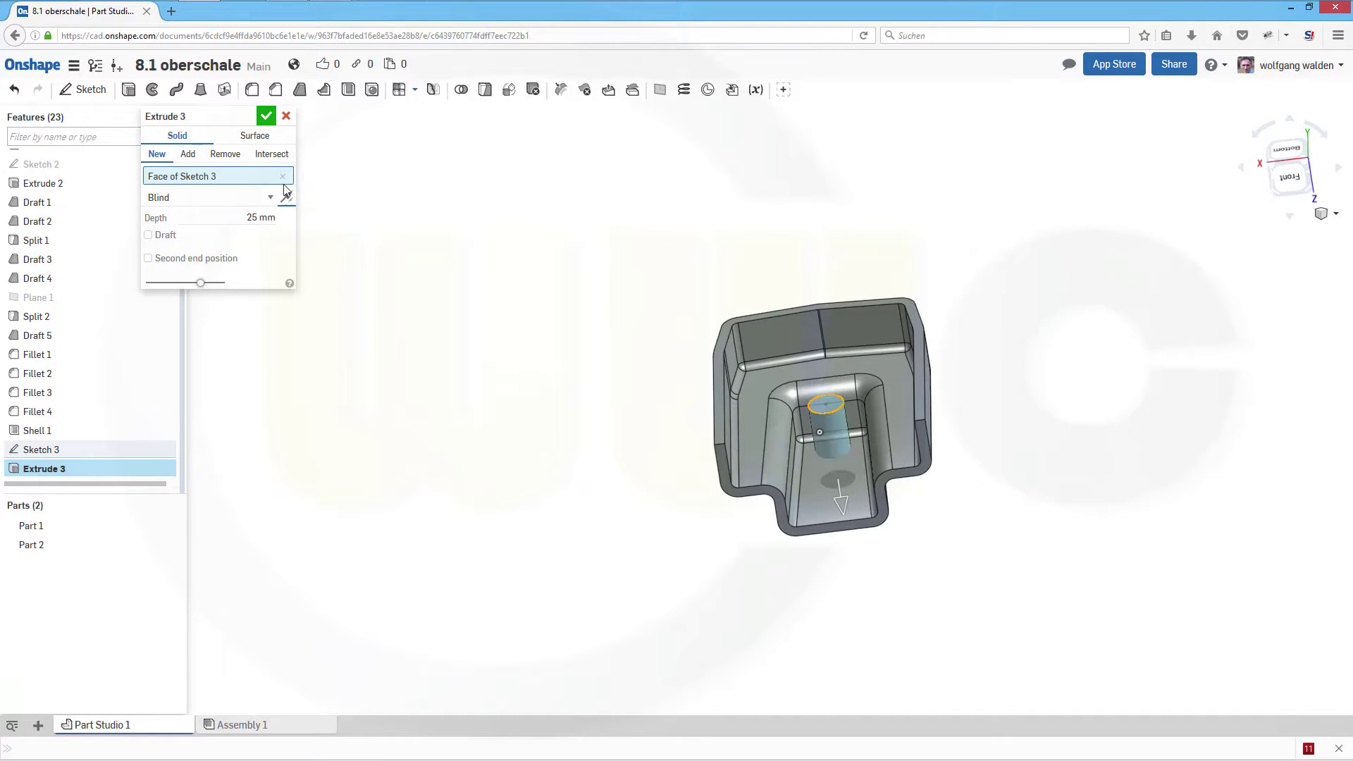
pyautogui.click(212, 198)
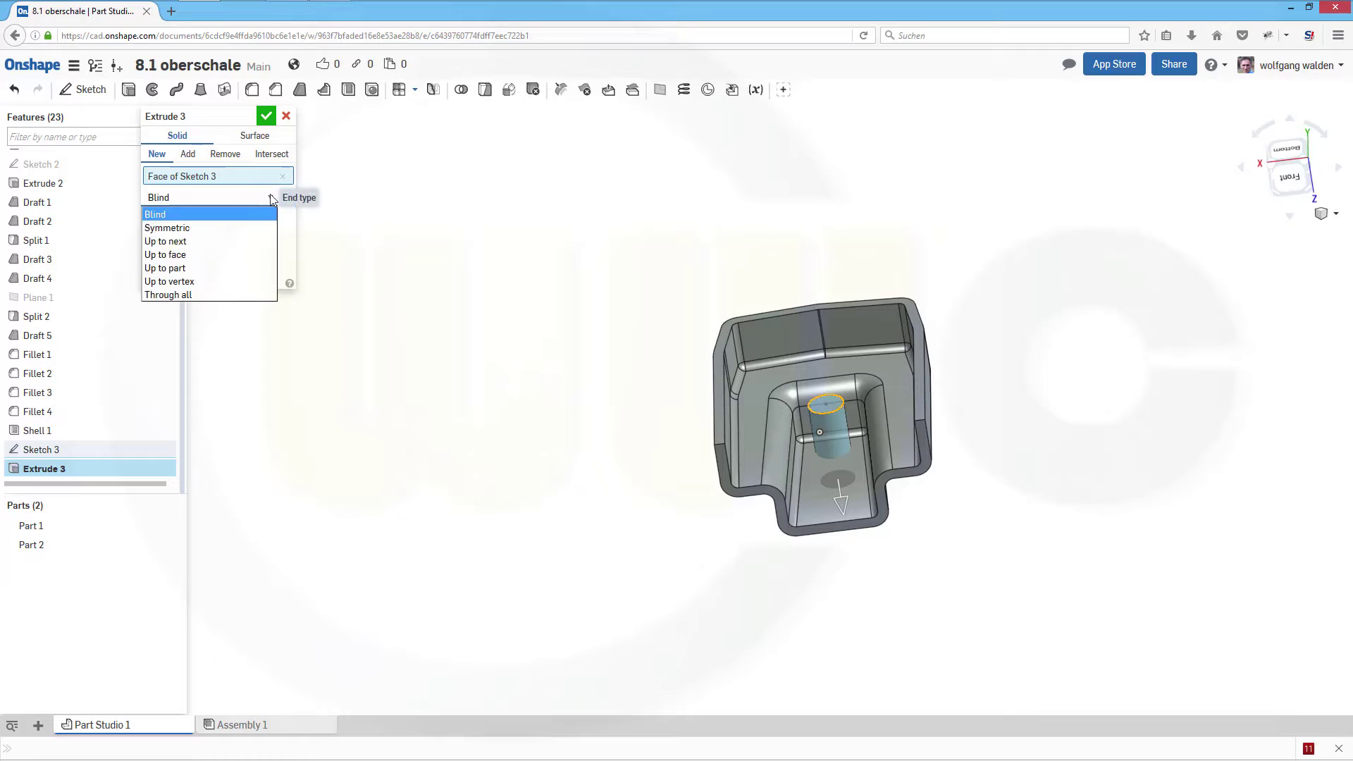
pyautogui.click(200, 244)
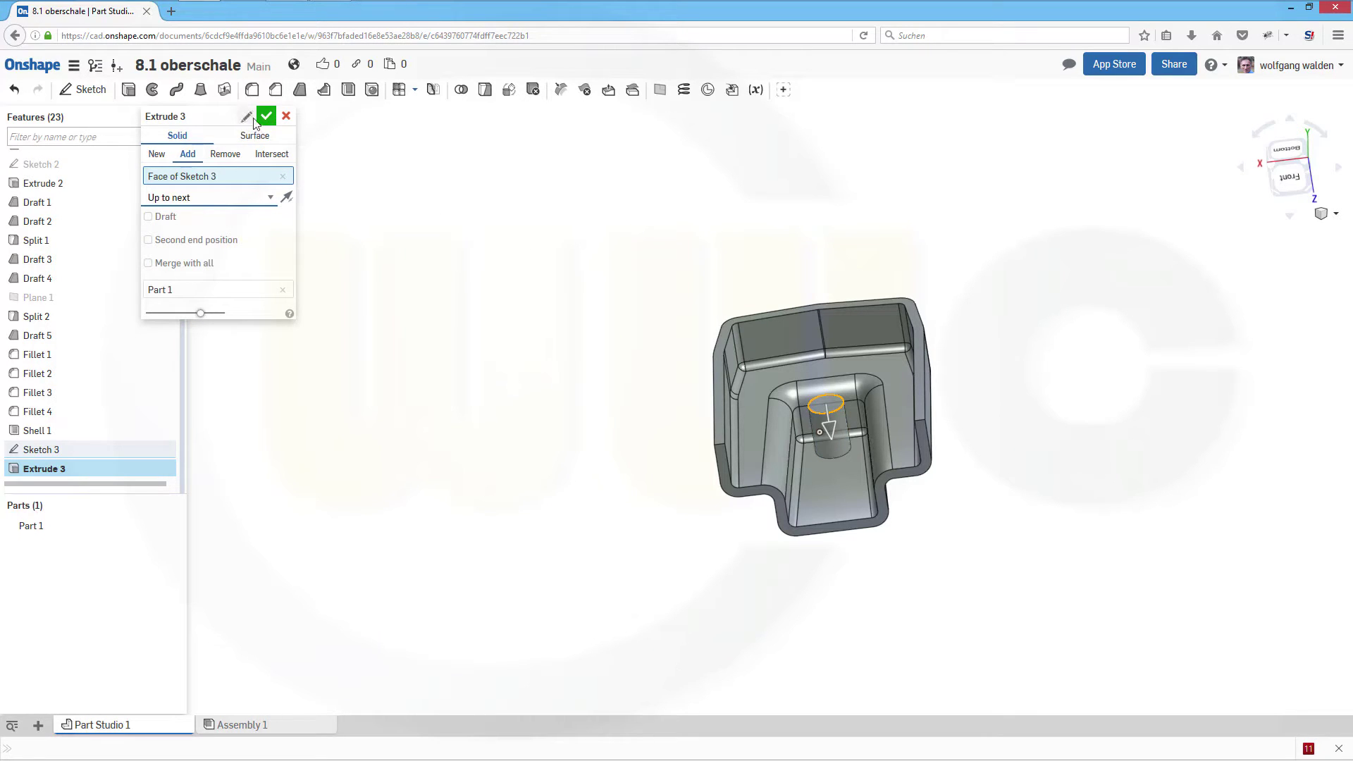
pyautogui.press('Return')
# Step: Fillet the edge where the cylindrical boss meets the cavity floor with a 2 mm radius
pyautogui.moveTo(607, 205); pyautogui.dragTo(661, 263, button='right')
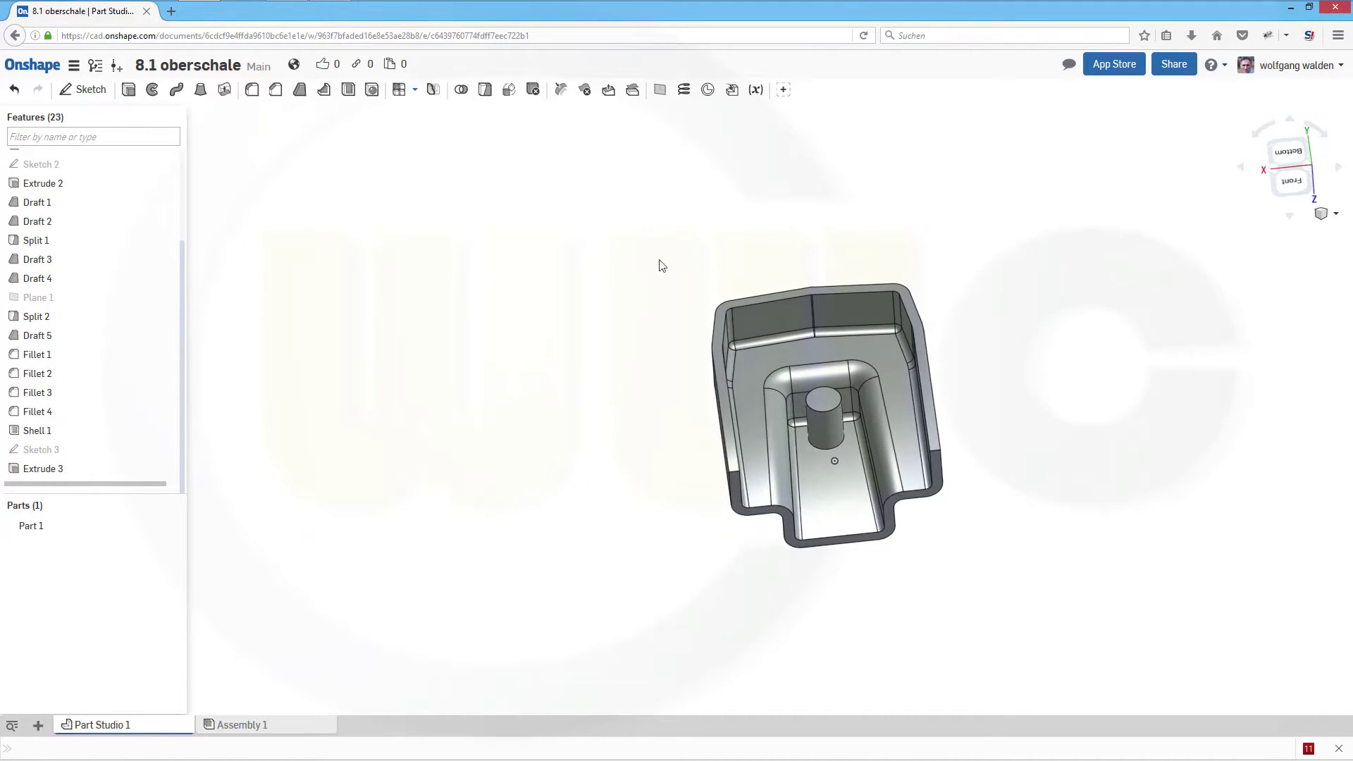
pyautogui.rightClick(835, 442)
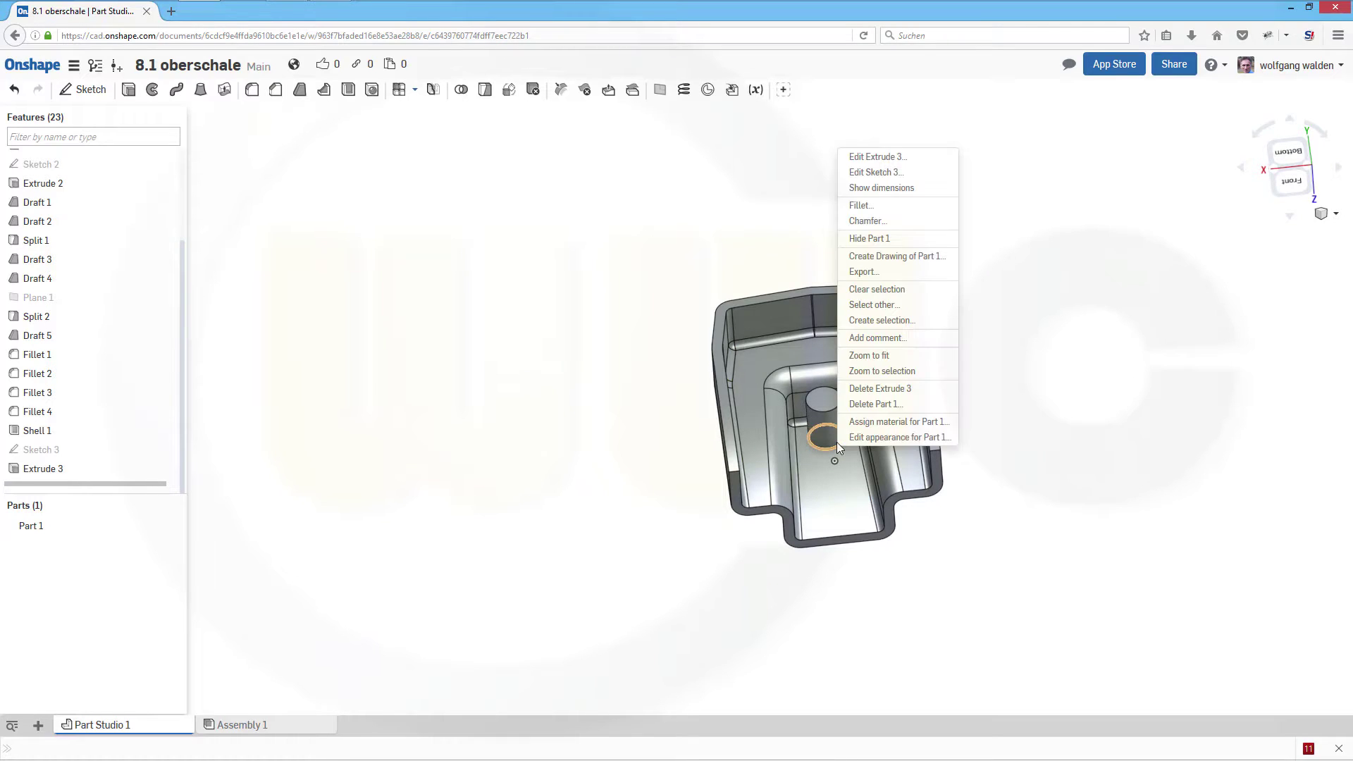
pyautogui.click(860, 205)
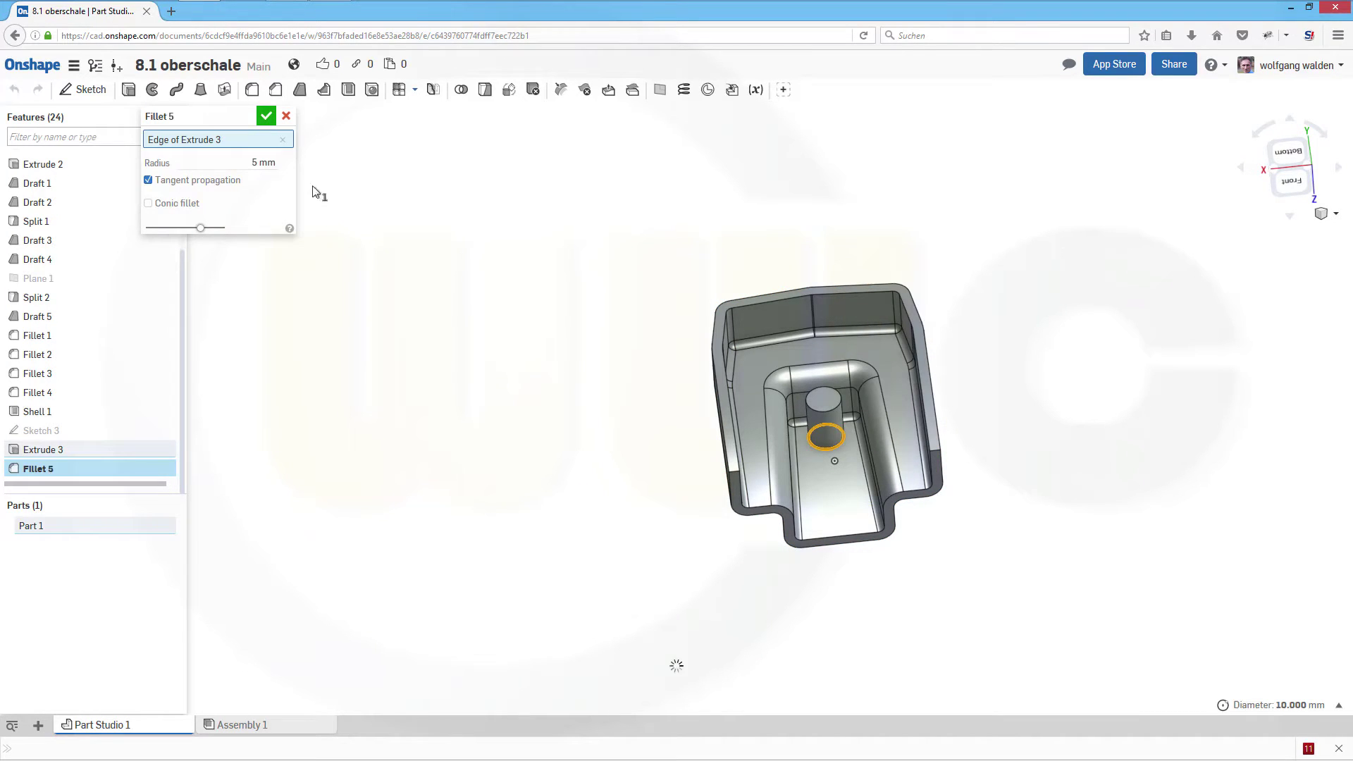
pyautogui.click(253, 163)
pyautogui.write('2')
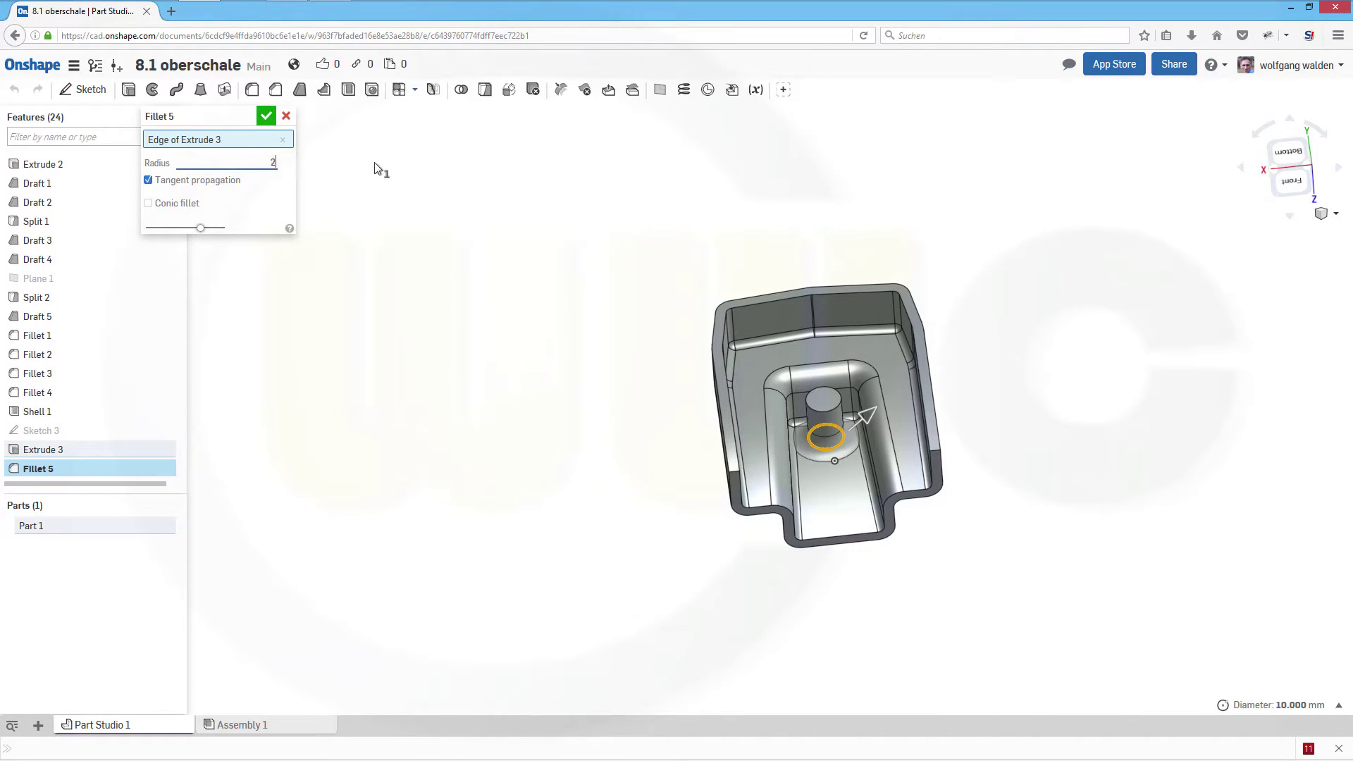
pyautogui.press('Return')
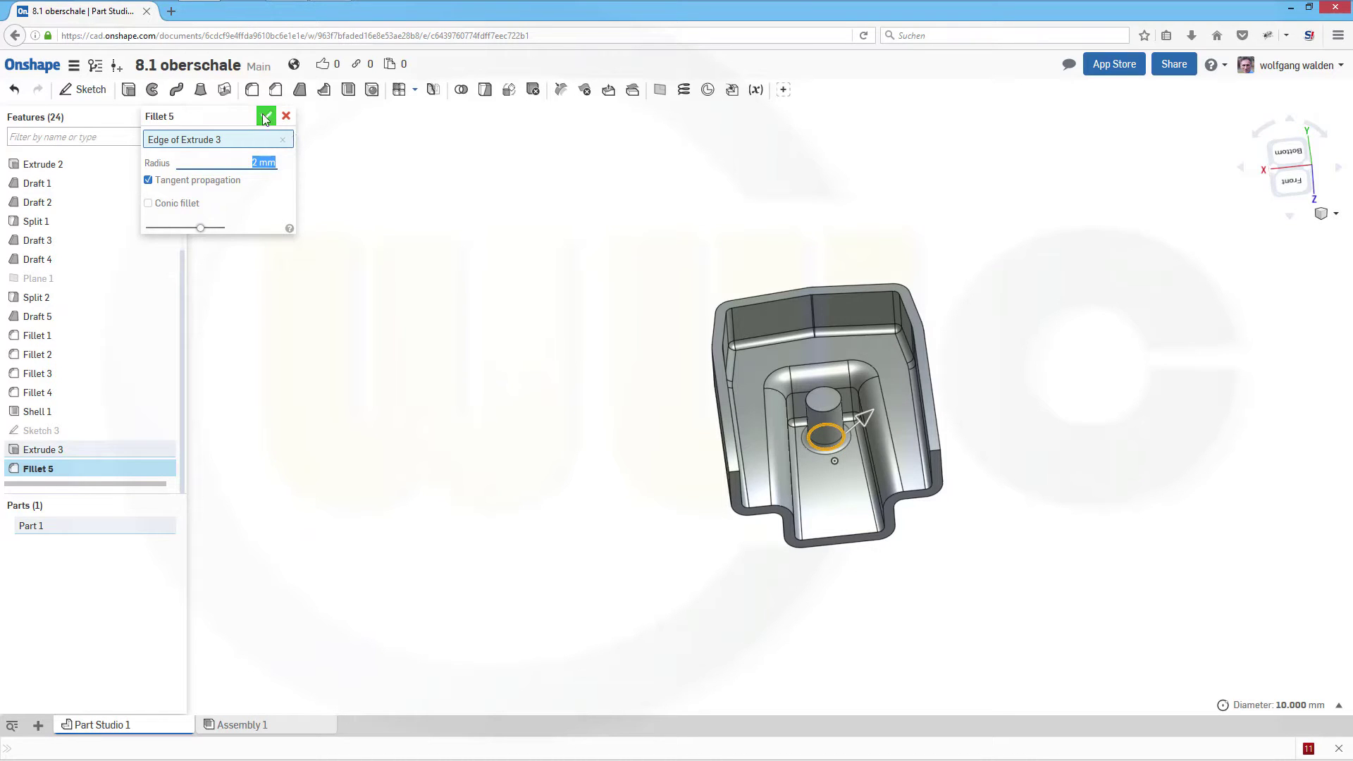
pyautogui.click(266, 115)
pyautogui.scroll(3, 924, 272)
pyautogui.scroll(-3, 987, 416)
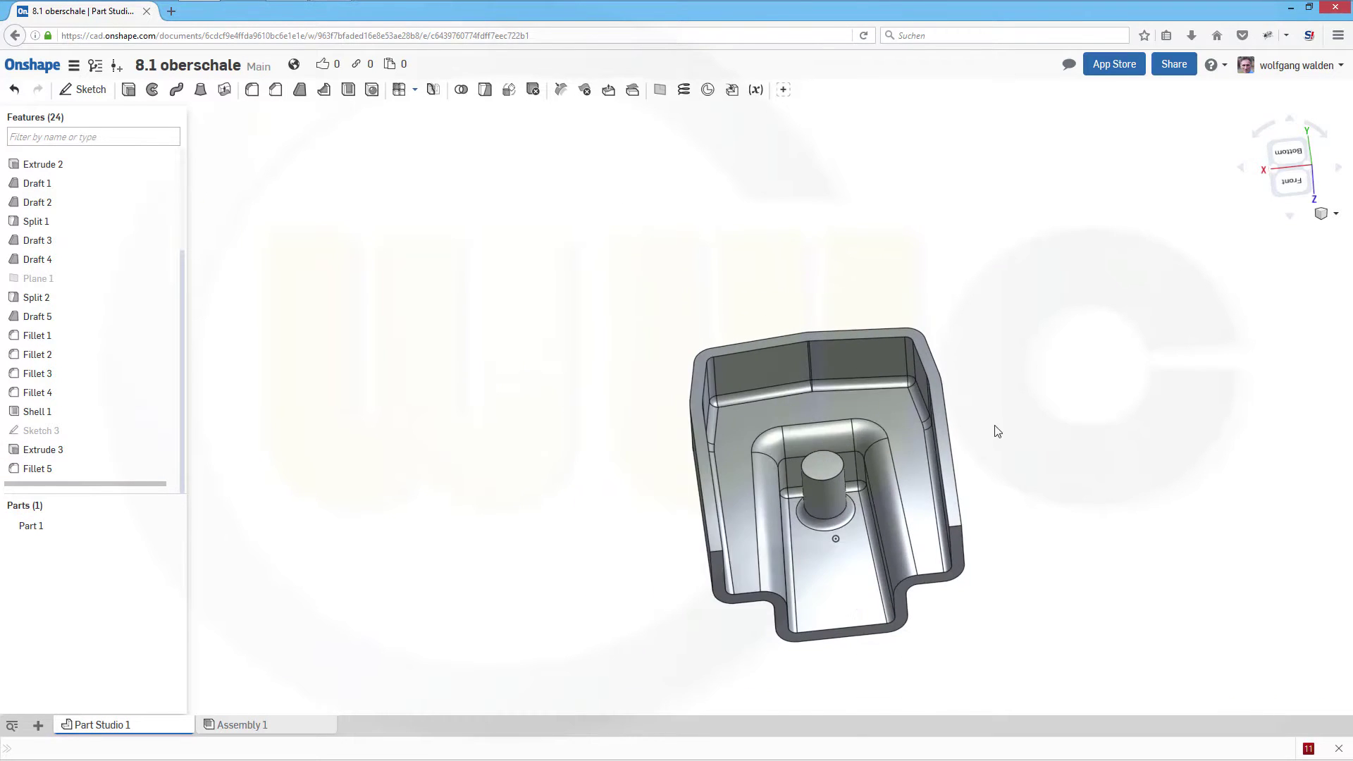
pyautogui.moveTo(1042, 520); pyautogui.dragTo(1029, 547, button='right')
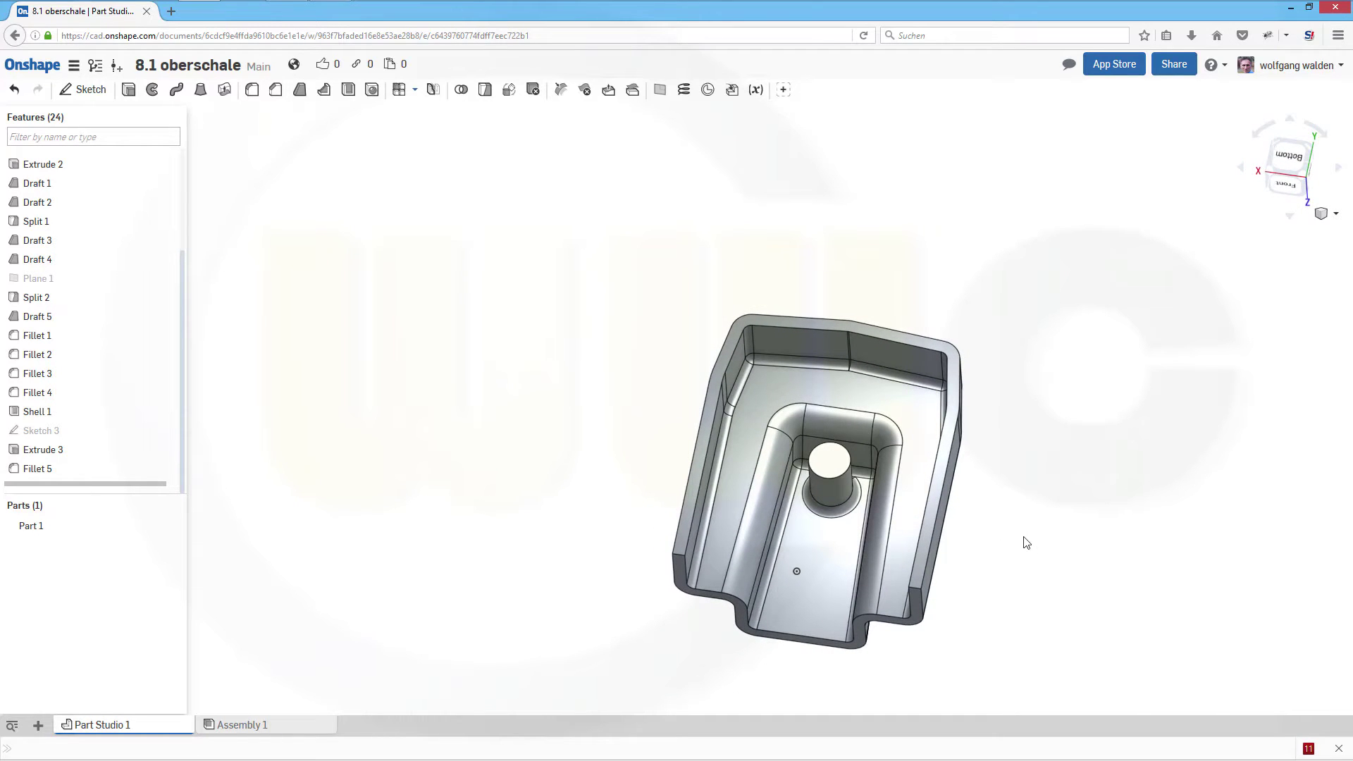